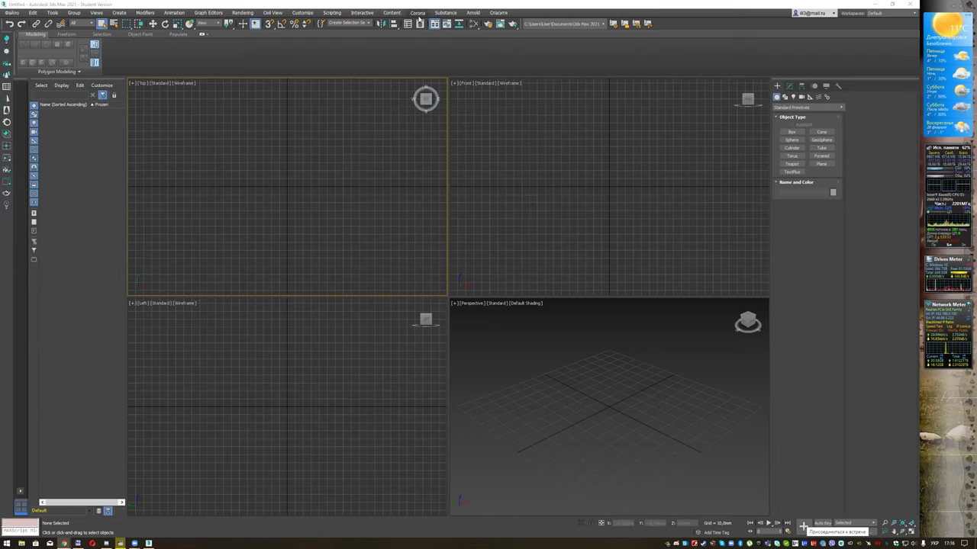
Step: Set the display units to Metric Centimeters in Units Setup
click(302, 13)
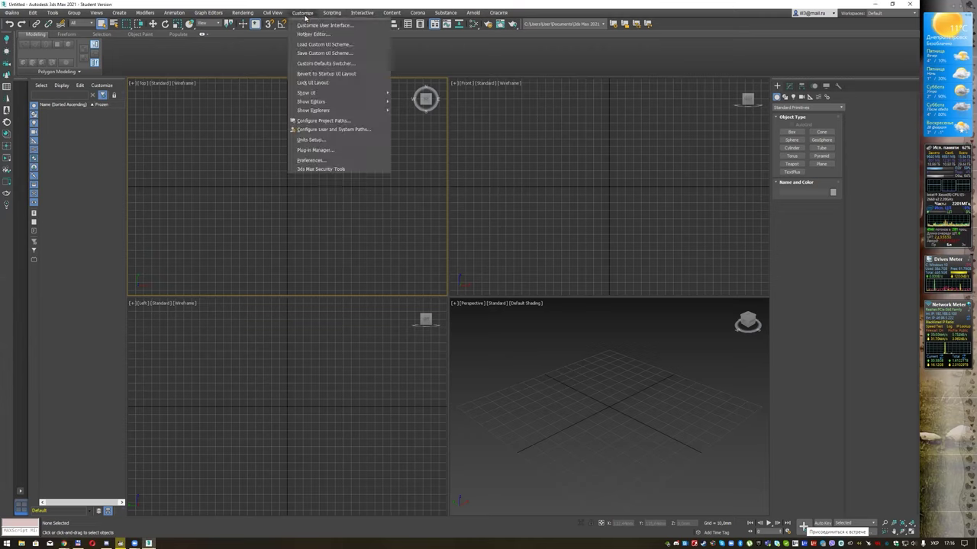
click(321, 139)
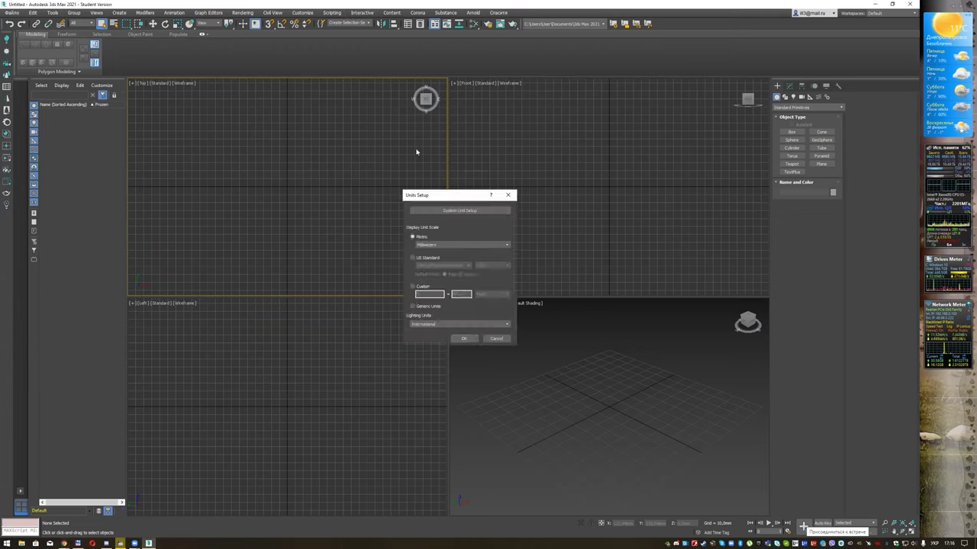
click(465, 246)
click(460, 259)
Step: Set the system unit scale to Centimeters and confirm both units dialogs
click(460, 211)
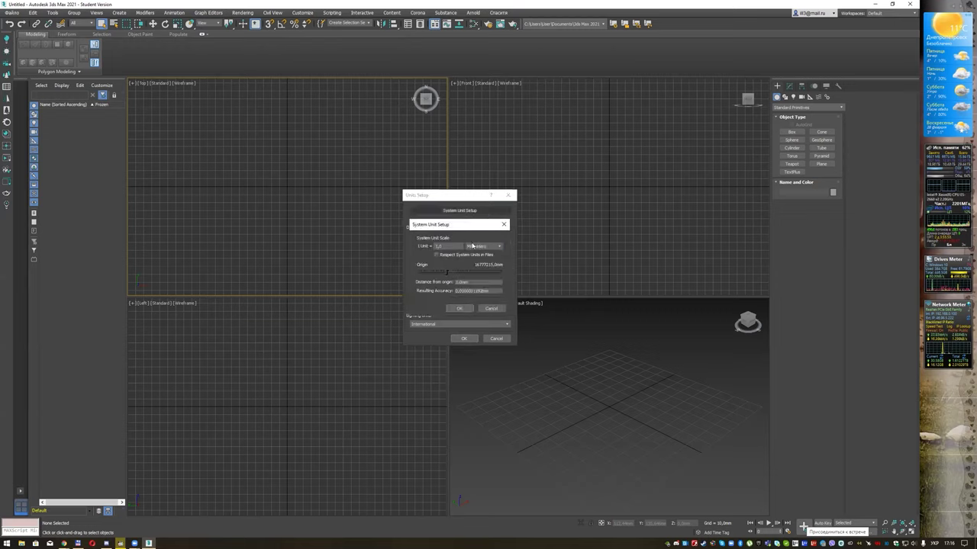
drag(468, 225, 607, 194)
click(627, 211)
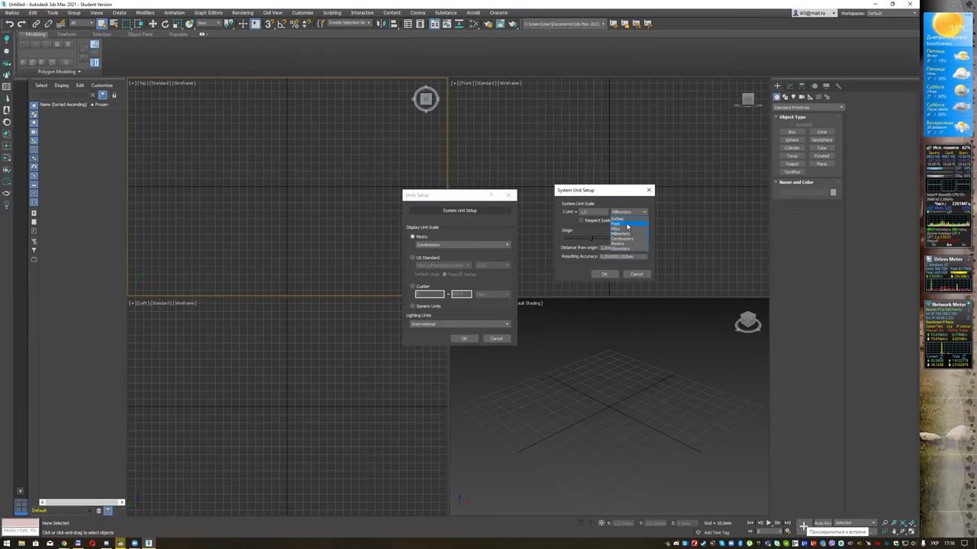
click(626, 239)
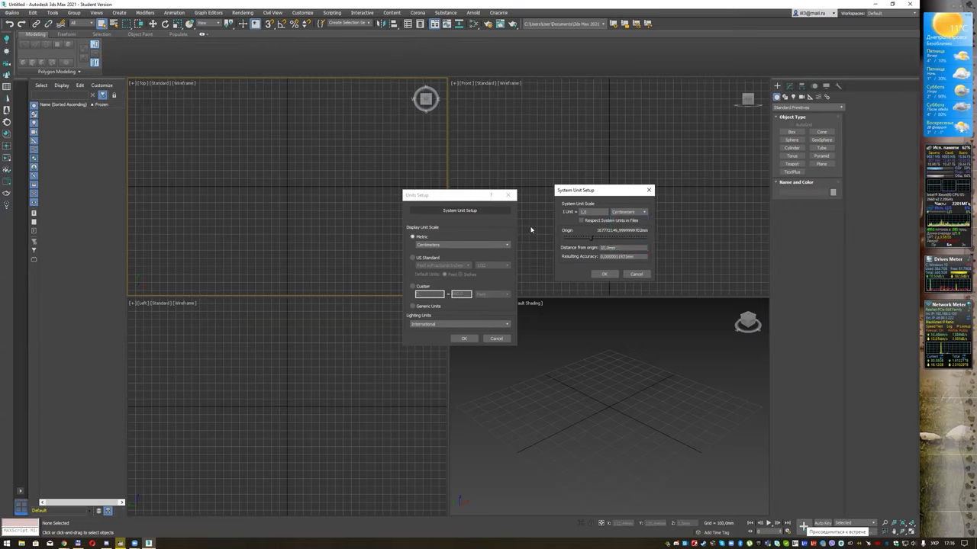
click(603, 273)
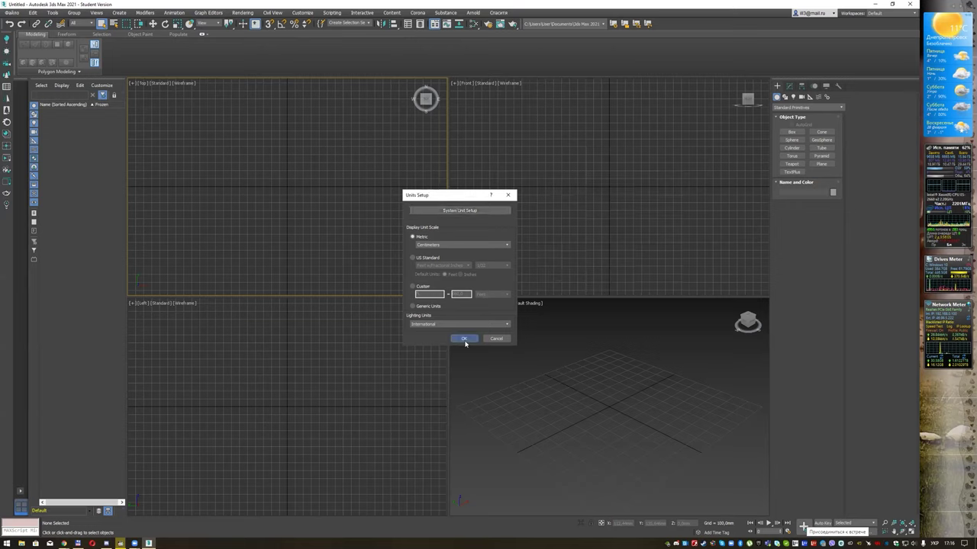
click(463, 338)
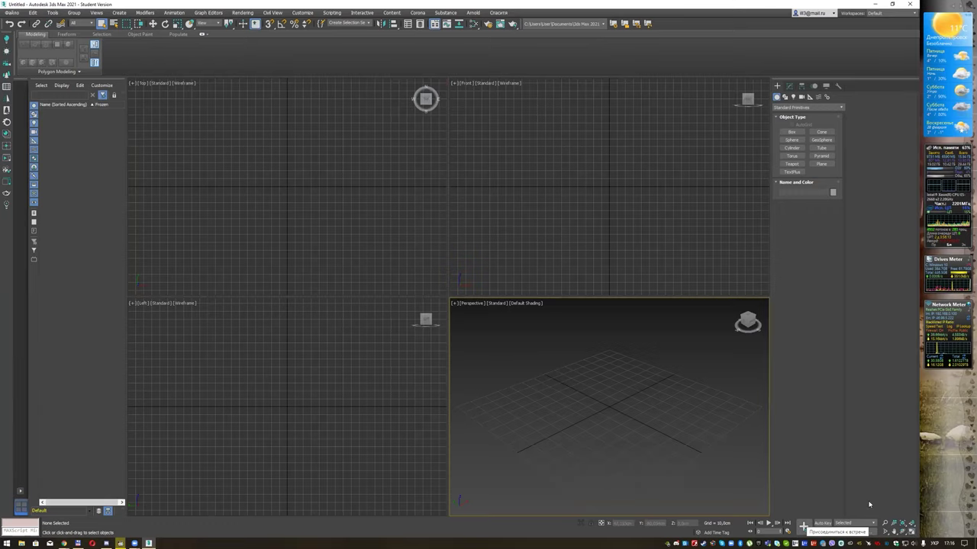
Step: Maximize the Perspective view, draw a large plane on the grid and show edged faces
key(alt+w)
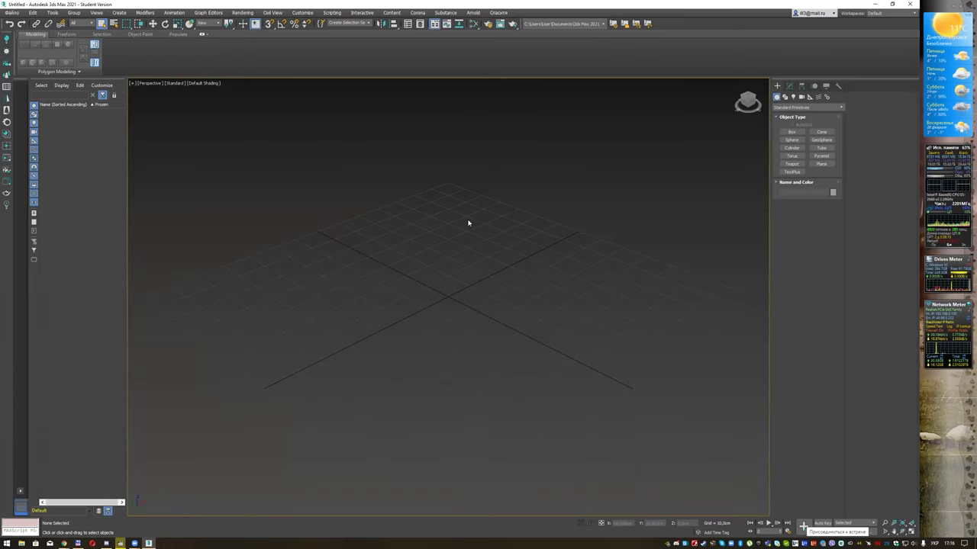
click(820, 164)
drag(613, 205, 160, 249)
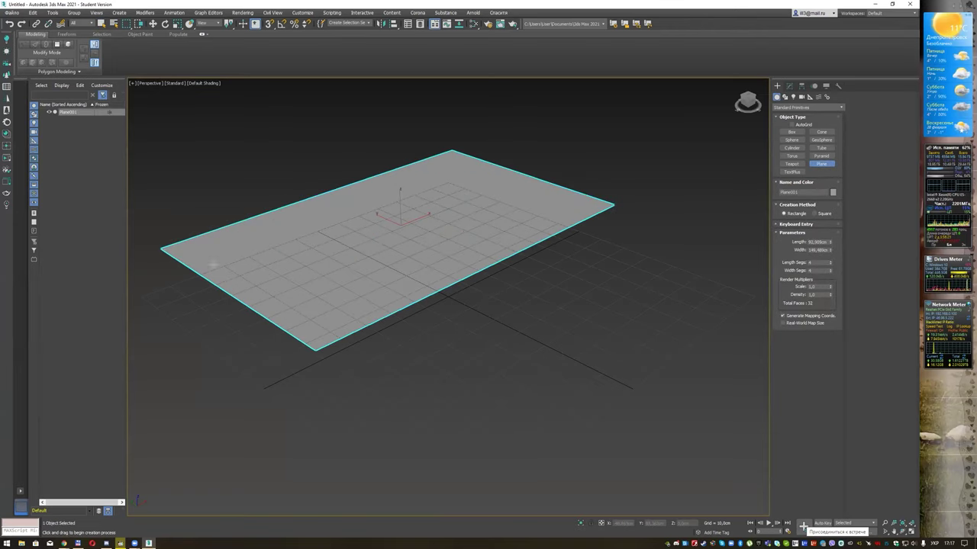
middle_drag(417, 214, 432, 241)
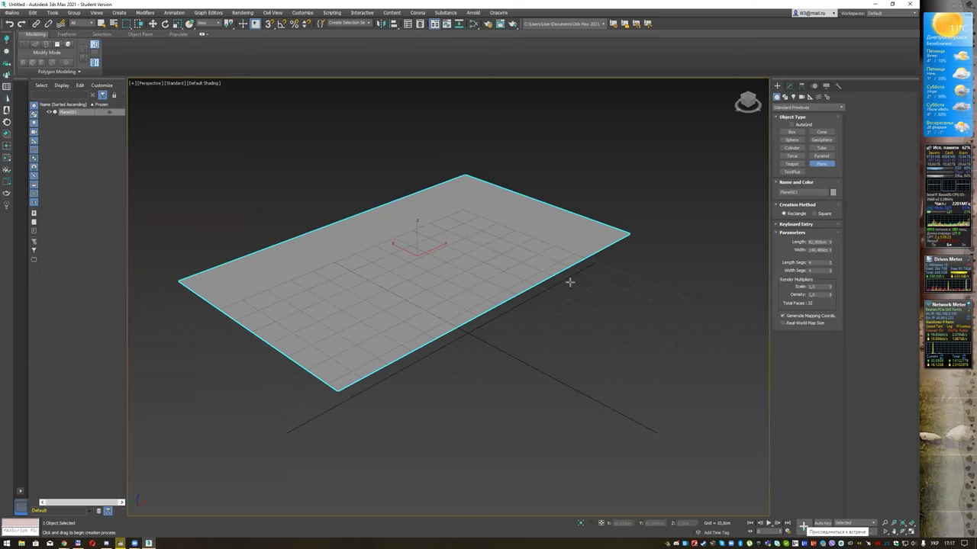
middle_drag(415, 277, 422, 285)
key(F4)
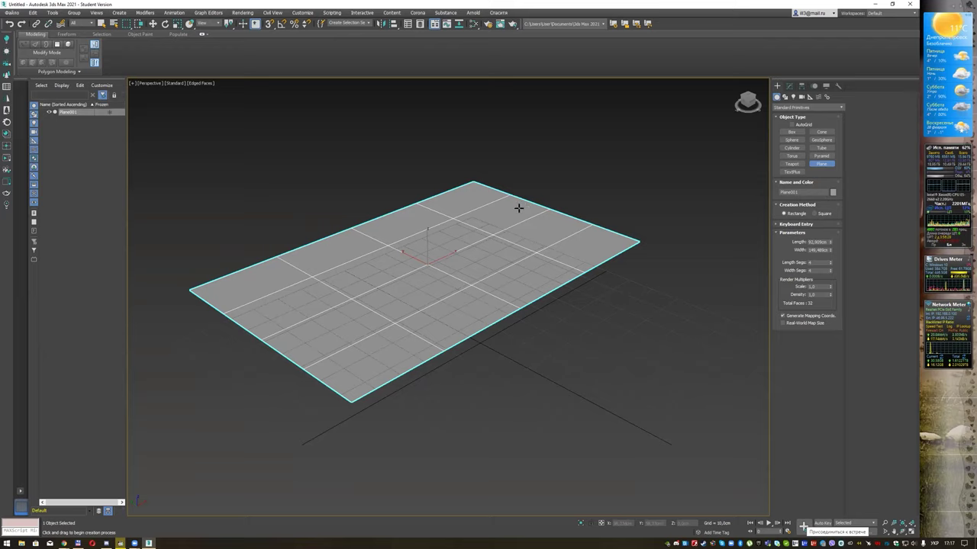
Step: Give Plane001 1 × 1 segments and a 500 × 500 cm size, then frame it
click(831, 265)
drag(828, 271, 830, 274)
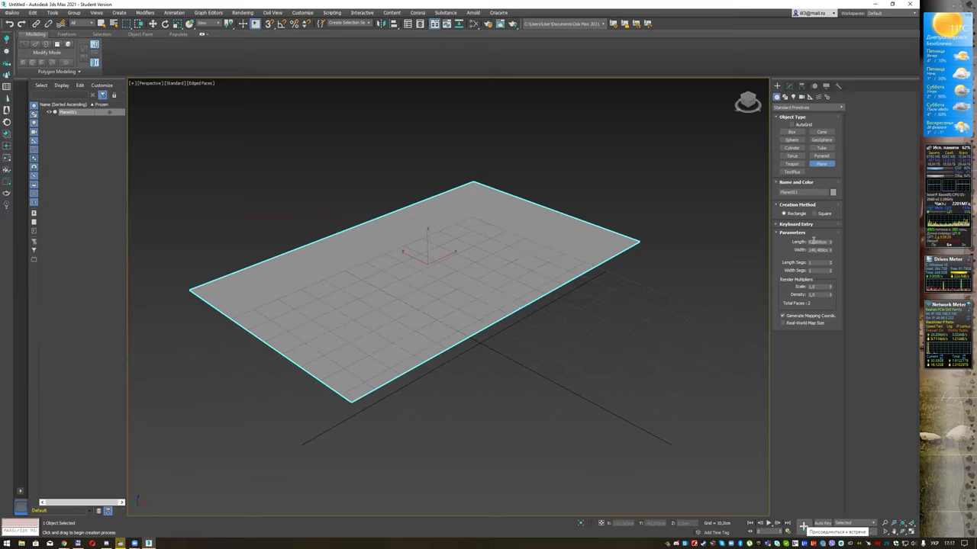
text(500)
key(Tab)
text(500)
key(Return)
mouse_move(538, 220)
middle_down()
mouse_move(547, 216)
mouse_move(509, 167)
mouse_move(489, 180)
middle_up()
key(z)
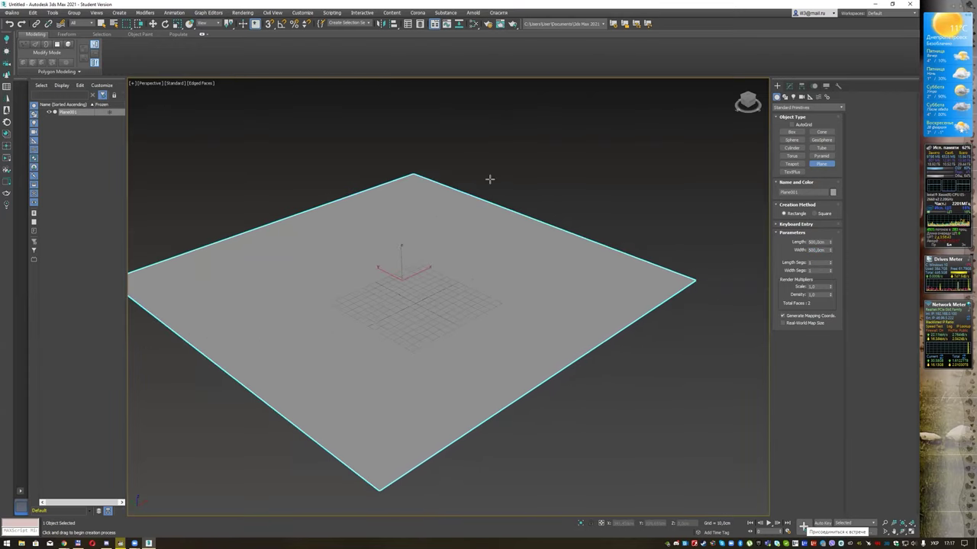
mouse_move(511, 239)
middle_down()
mouse_move(490, 196)
mouse_move(482, 209)
middle_up()
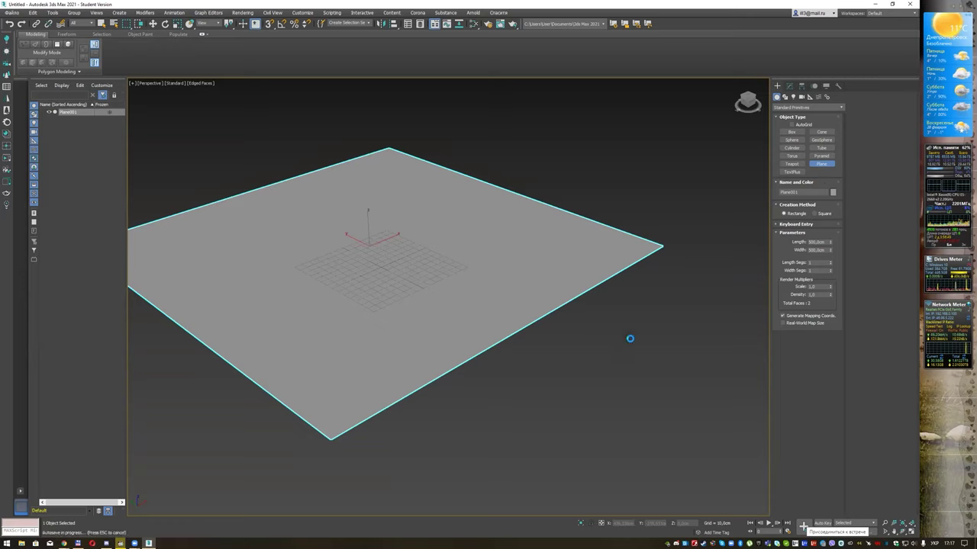
Step: Draw a long narrow plane, Plane002, beside the large plane
mouse_move(514, 395)
mouse_down()
mouse_move(447, 384)
mouse_move(447, 374)
mouse_up()
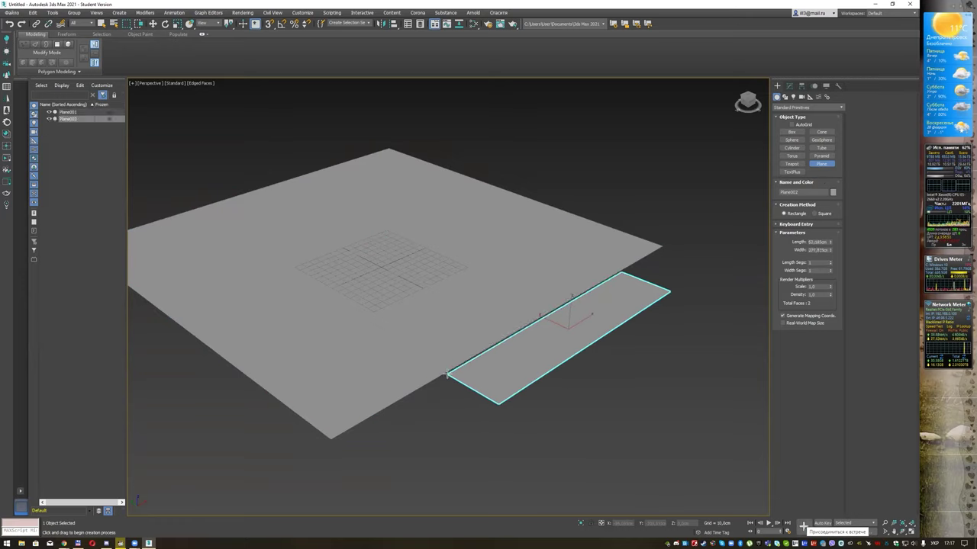
scroll(598, 325, up, 1)
scroll(556, 284, up, 1)
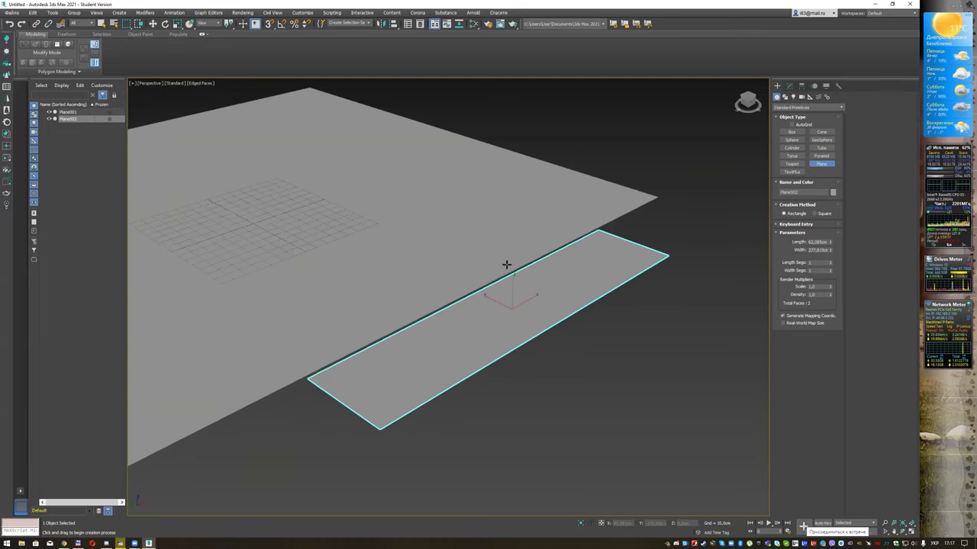
middle_drag(466, 233, 503, 235)
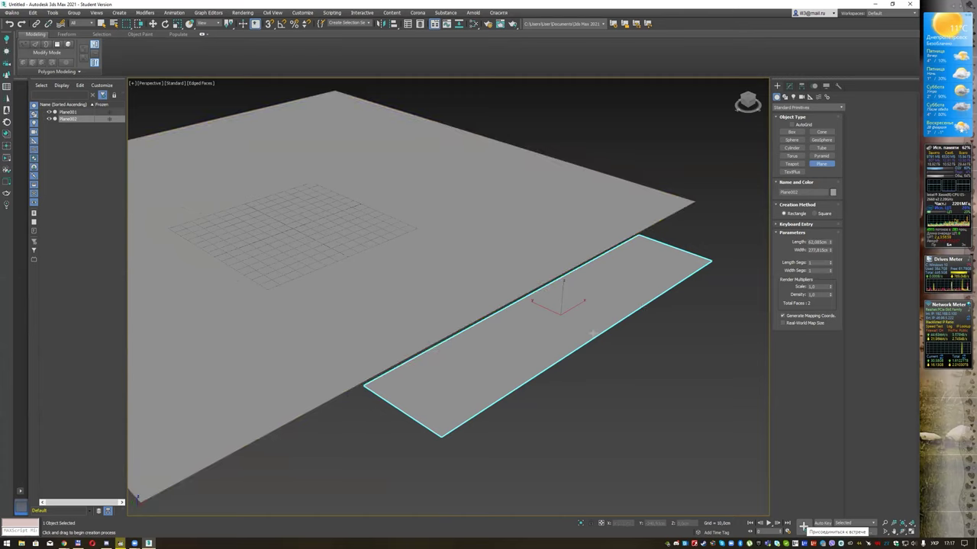
Step: Increase the narrow plane's length and width segments and display polygon statistics
click(830, 261)
click(830, 262)
click(830, 269)
click(830, 269)
click(830, 269)
click(830, 270)
click(830, 269)
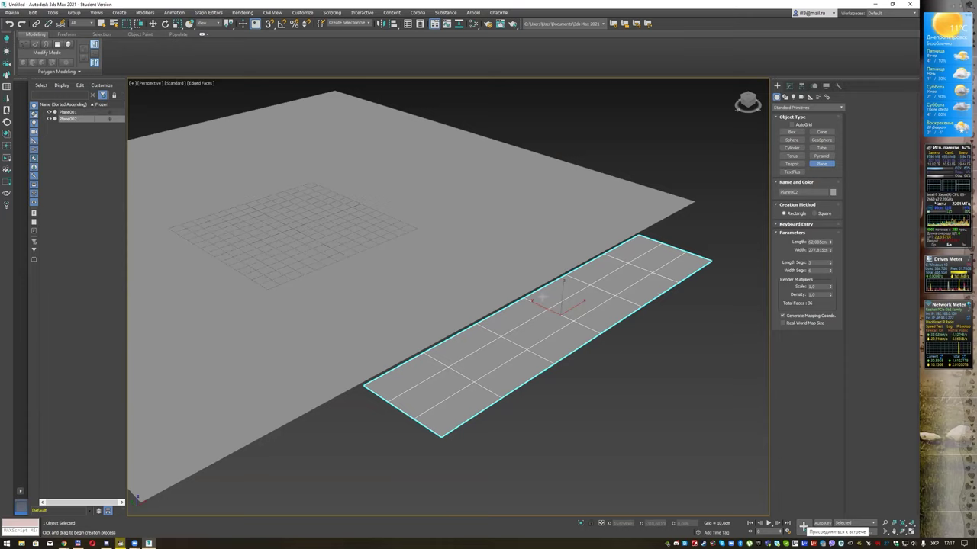
key(7)
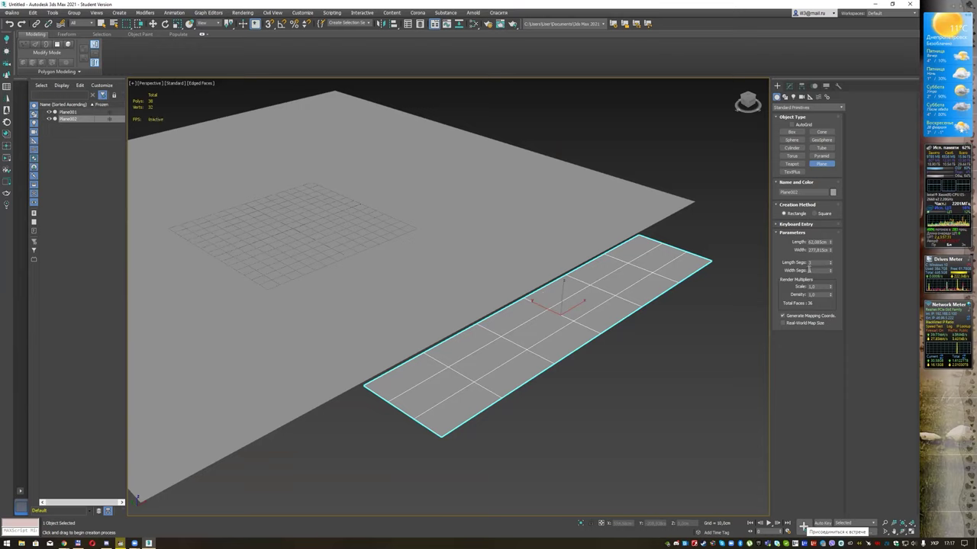
mouse_move(830, 262)
mouse_down()
mouse_move(831, 271)
mouse_move(831, 259)
mouse_up()
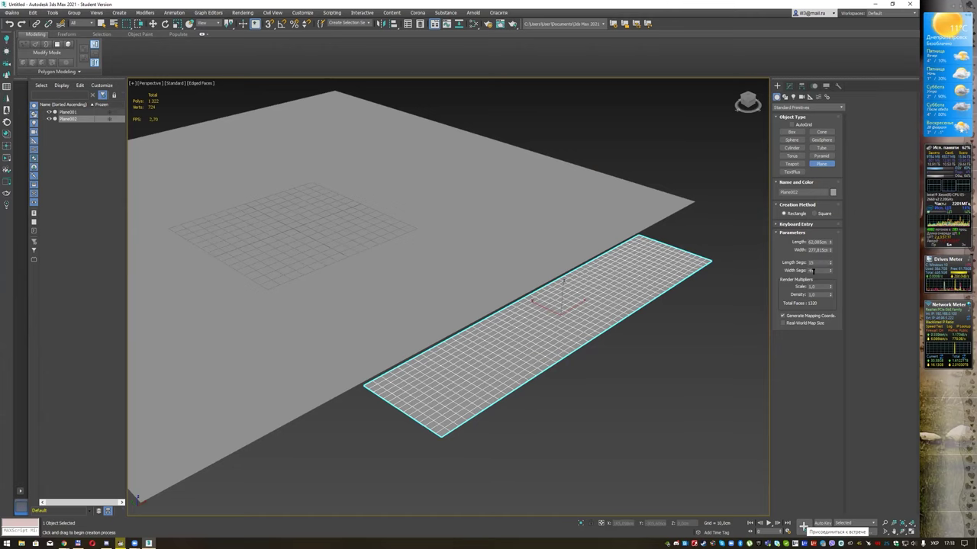
Step: Set the length segments to 80, giving 80 × 80 segments and 12,800 faces
click(816, 261)
text(80)
key(Tab)
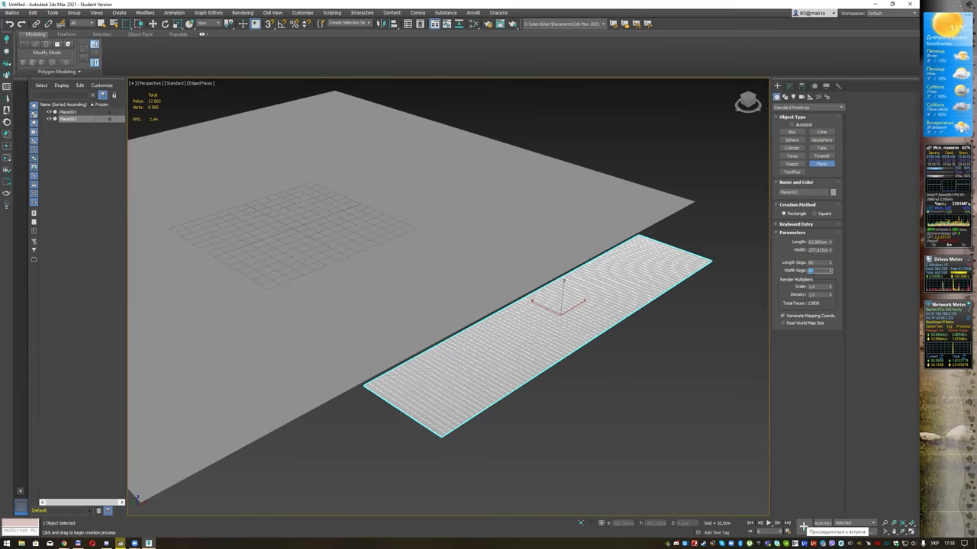
scroll(646, 351, up, 2)
scroll(521, 329, up, 1)
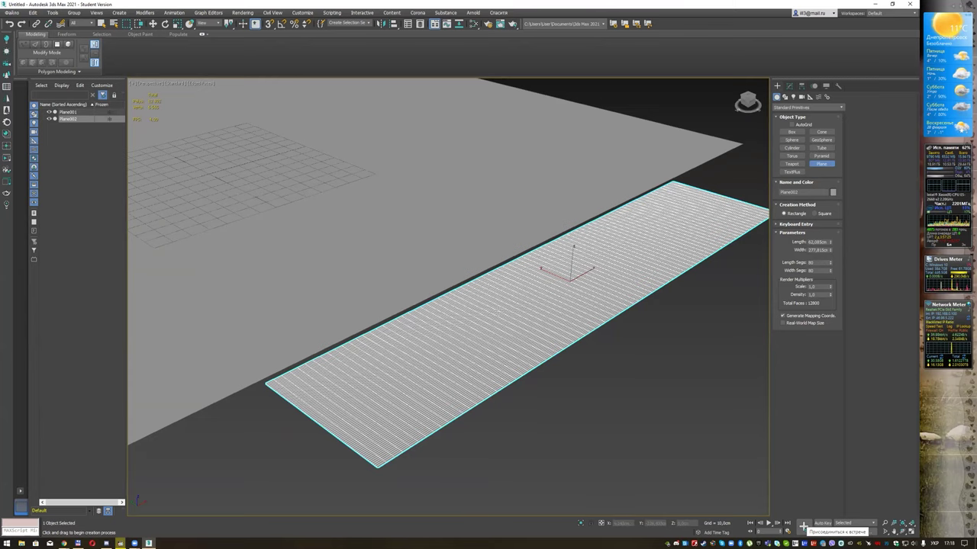
scroll(521, 329, down, 2)
scroll(521, 330, down, 1)
scroll(521, 330, up, 2)
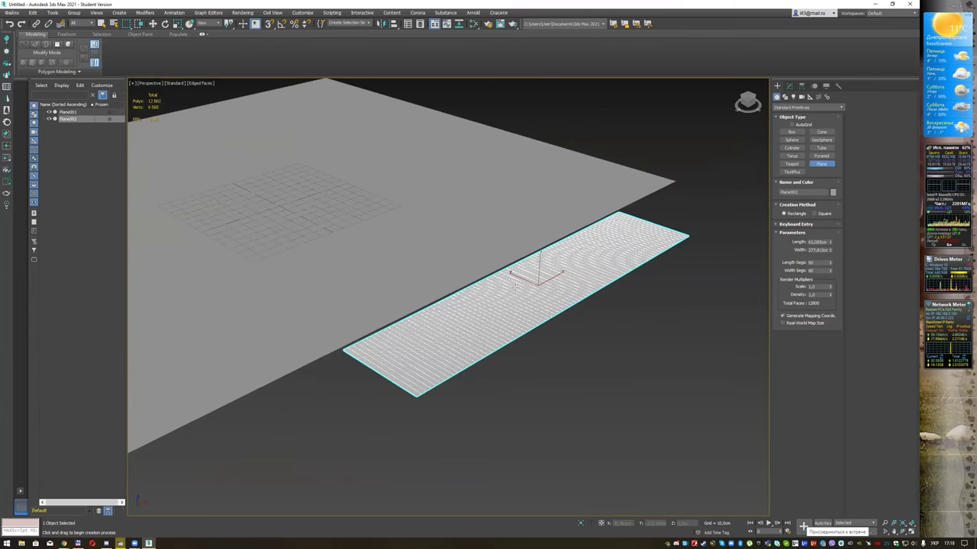
scroll(521, 330, up, 2)
Step: Convert Plane002 to Editable Poly and expand its Paint Deformation rollout
right_click(487, 294)
right_click(487, 294)
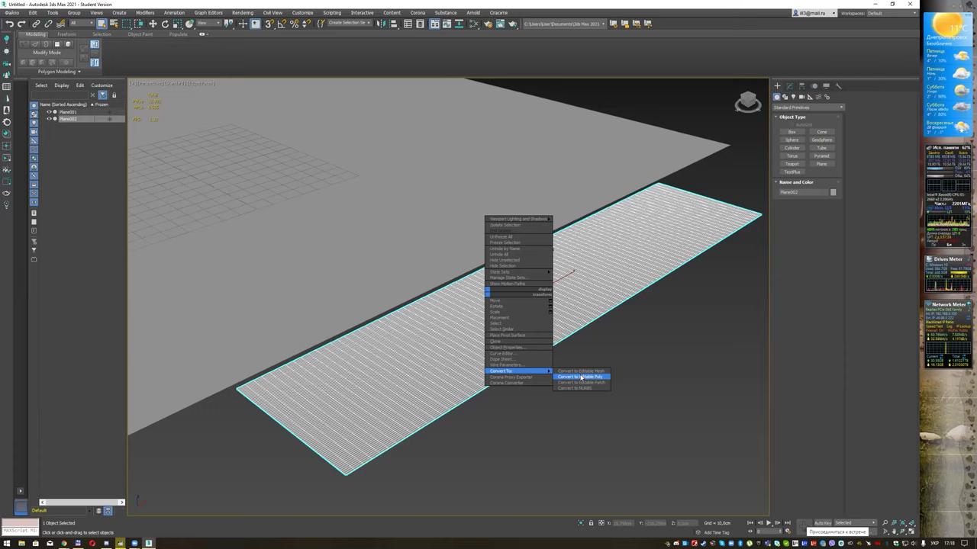
click(580, 377)
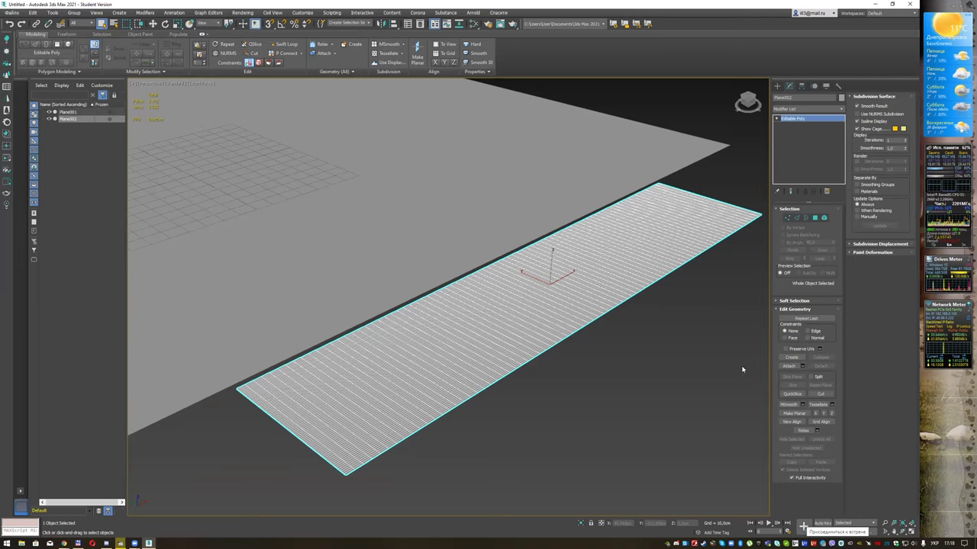
click(849, 253)
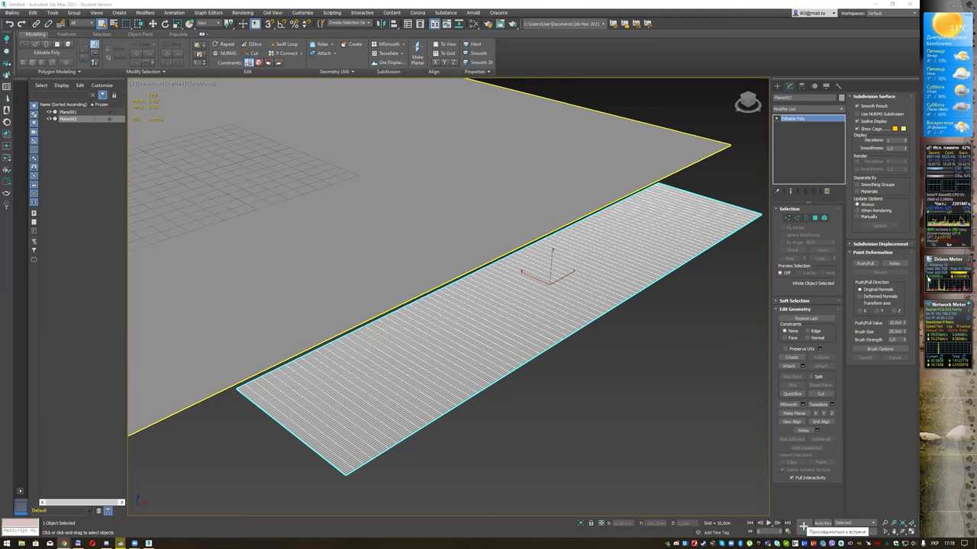
Step: Start Push/Pull painting and push up a bumpy ridge near the strip's near end
click(859, 264)
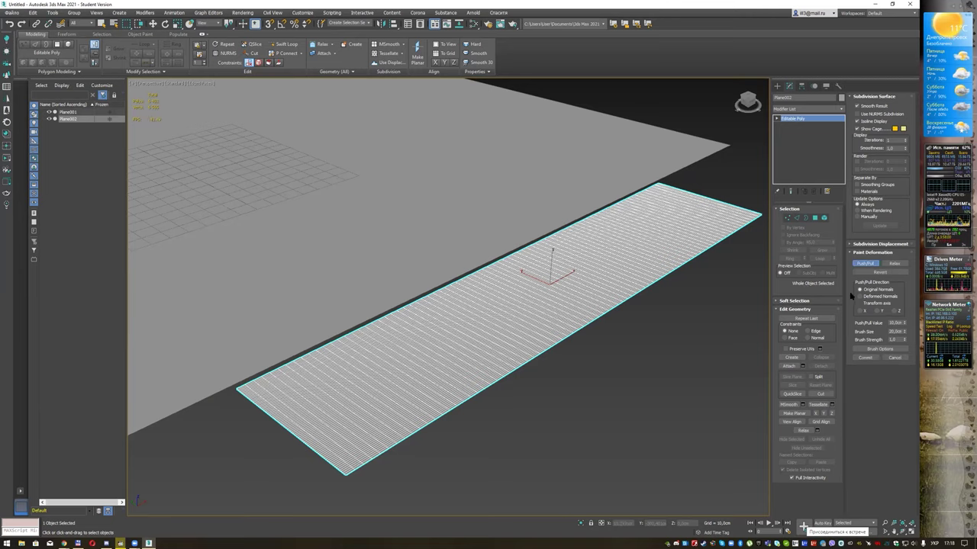
double_click(896, 331)
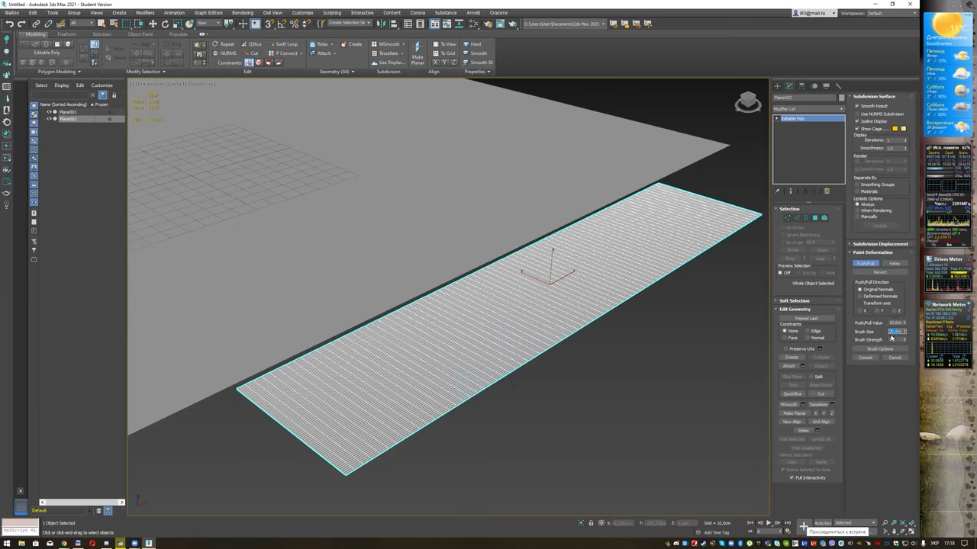
mouse_move(453, 423)
mouse_down()
mouse_move(328, 401)
mouse_move(277, 355)
mouse_up()
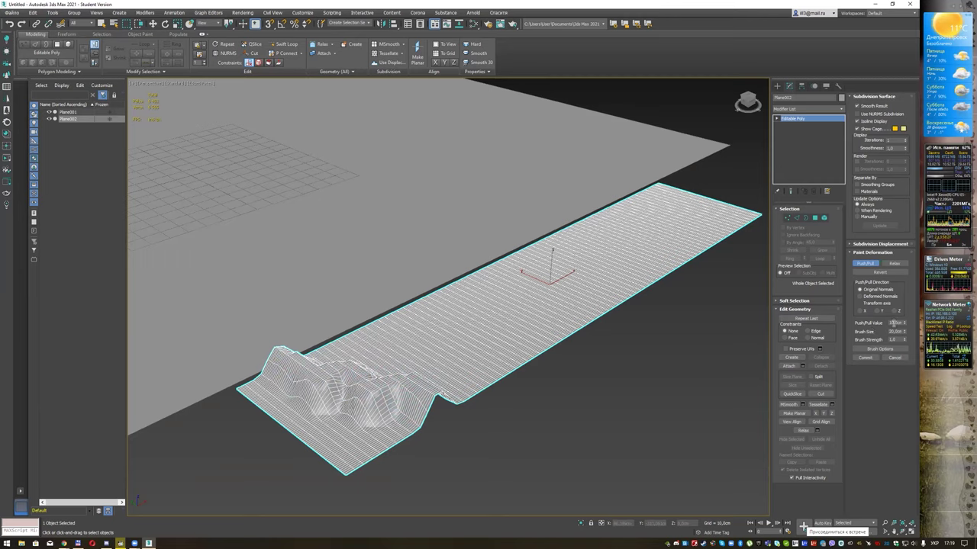
Step: Set the Push/Pull value to about 3 and paint a raised ridge across the strip
double_click(898, 322)
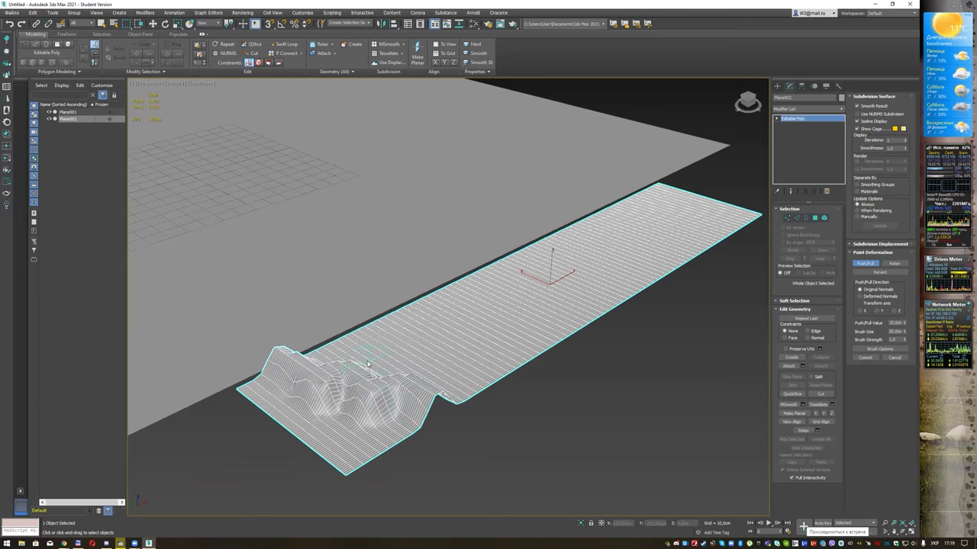
text(3)
key(Return)
drag(905, 323, 904, 314)
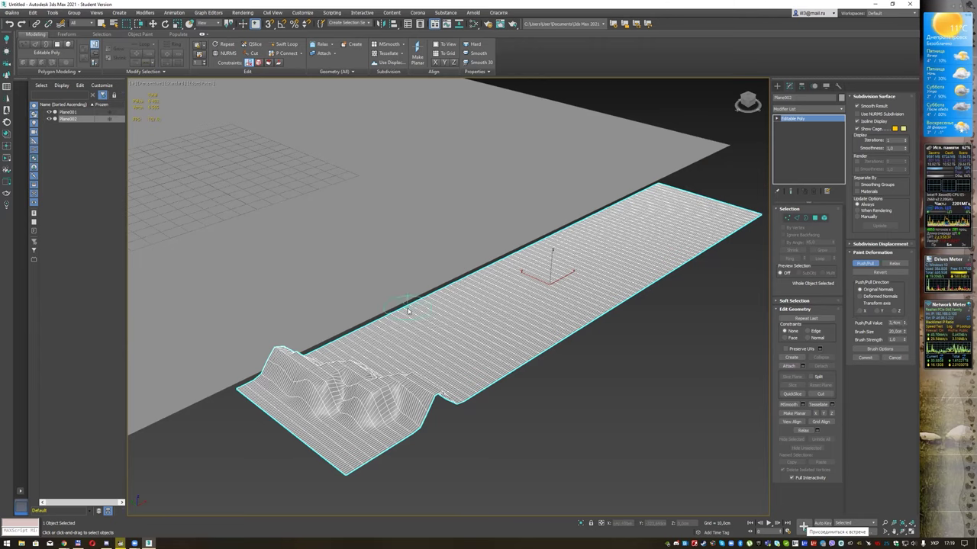
drag(396, 318, 505, 382)
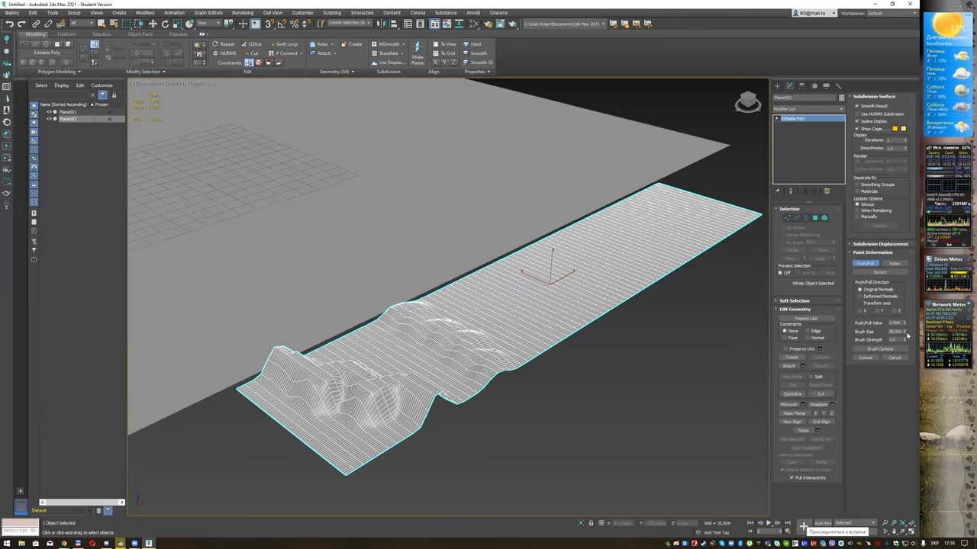
Step: With a smaller brush, paint a bump, more ridges and a tall spike on the strip
drag(905, 333, 905, 336)
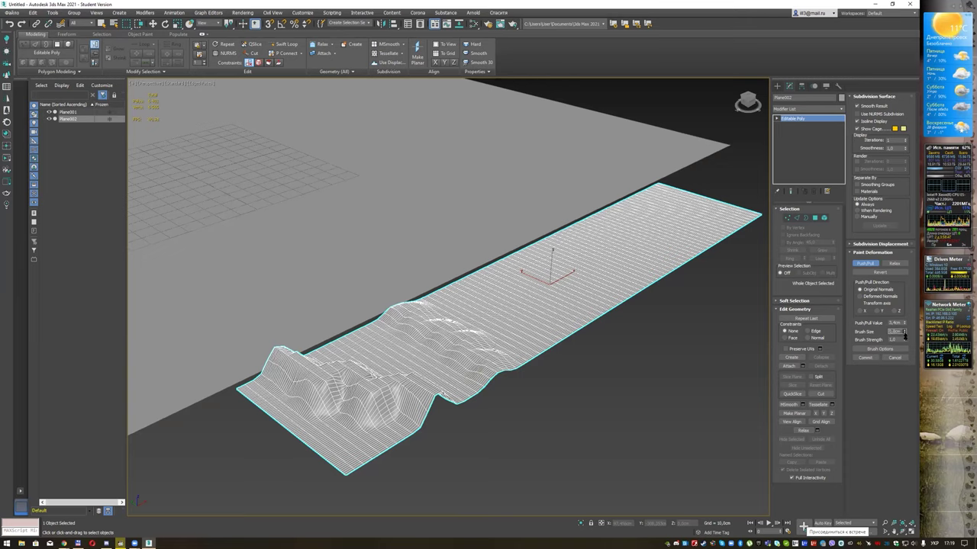
drag(489, 271, 503, 307)
drag(592, 217, 631, 296)
click(544, 239)
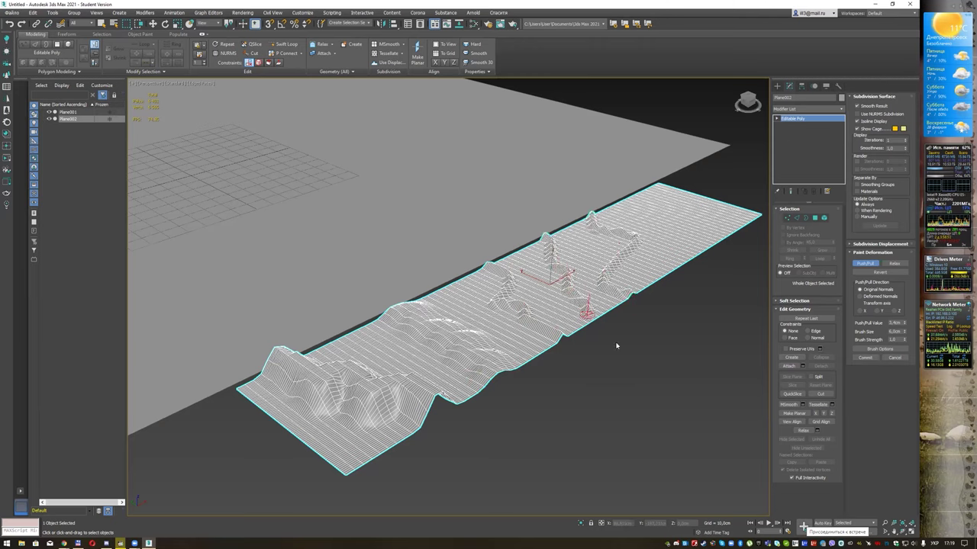
drag(629, 194, 706, 181)
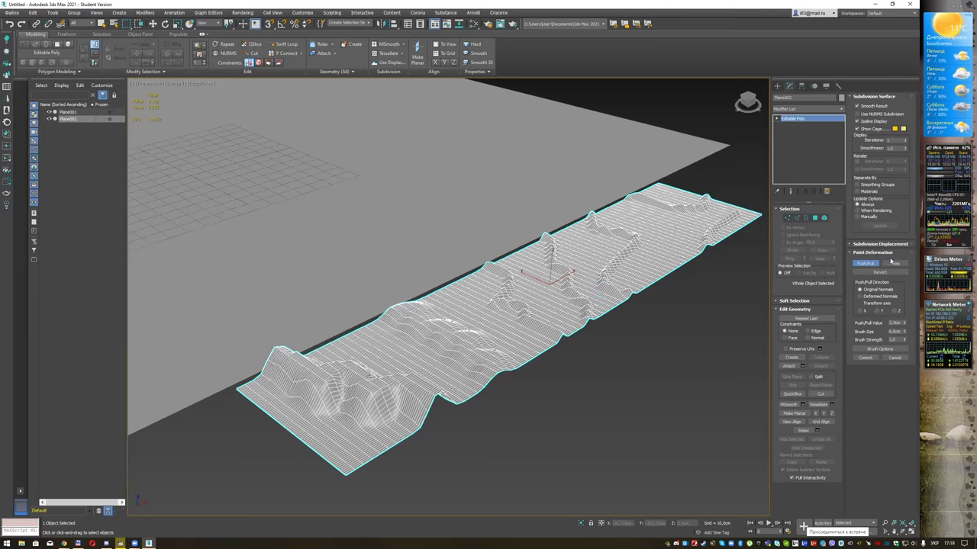
Step: Relax the sharp peak at the strip's left end, then stop painting
click(891, 263)
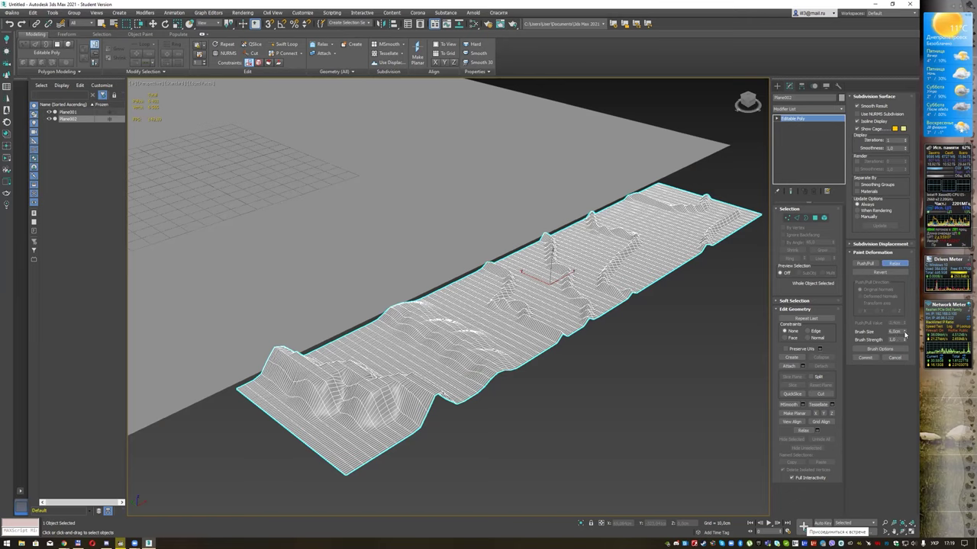
drag(282, 372, 403, 399)
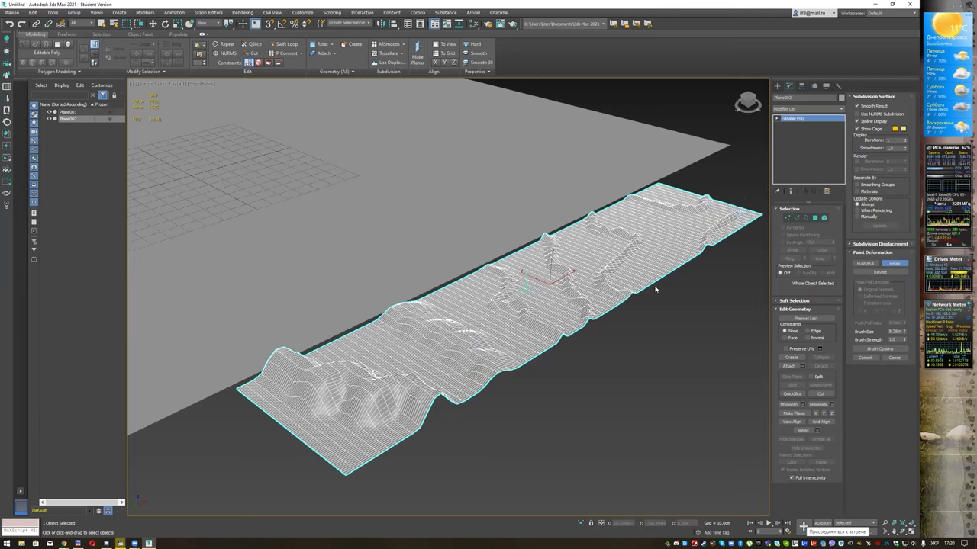
right_click(645, 335)
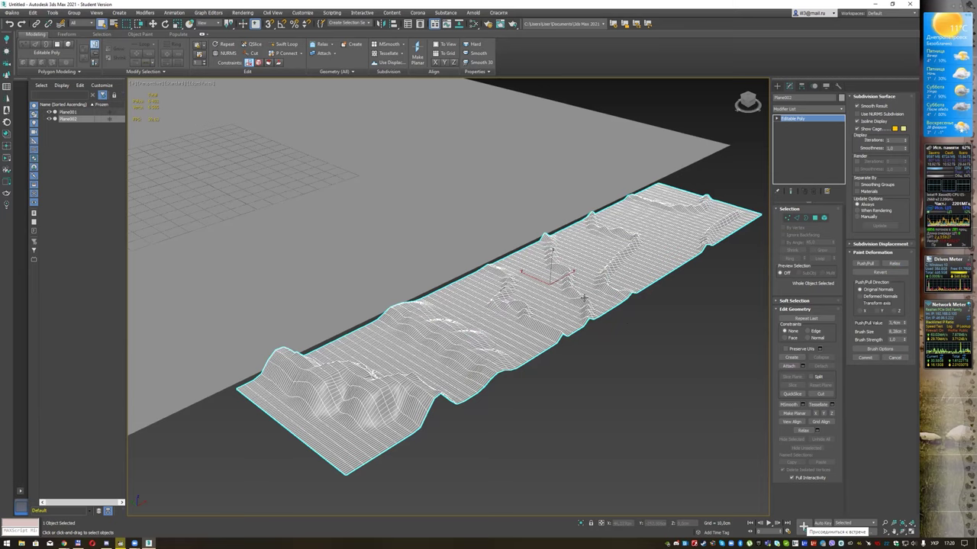
scroll(584, 298, down, 4)
scroll(580, 312, up, 2)
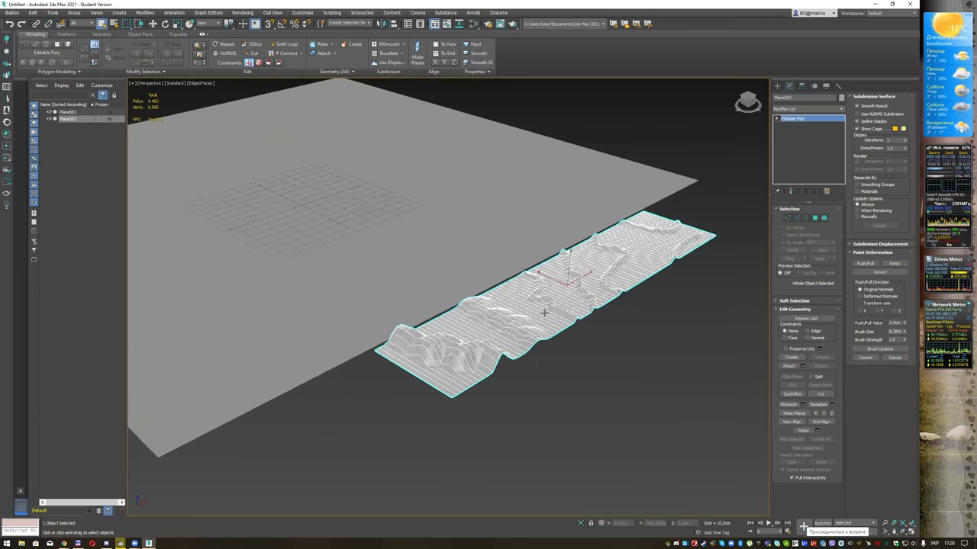
Step: Rename the sculpted strip Plane002 to carpet01
click(796, 96)
key(alt+shift)
key(BackSpace)
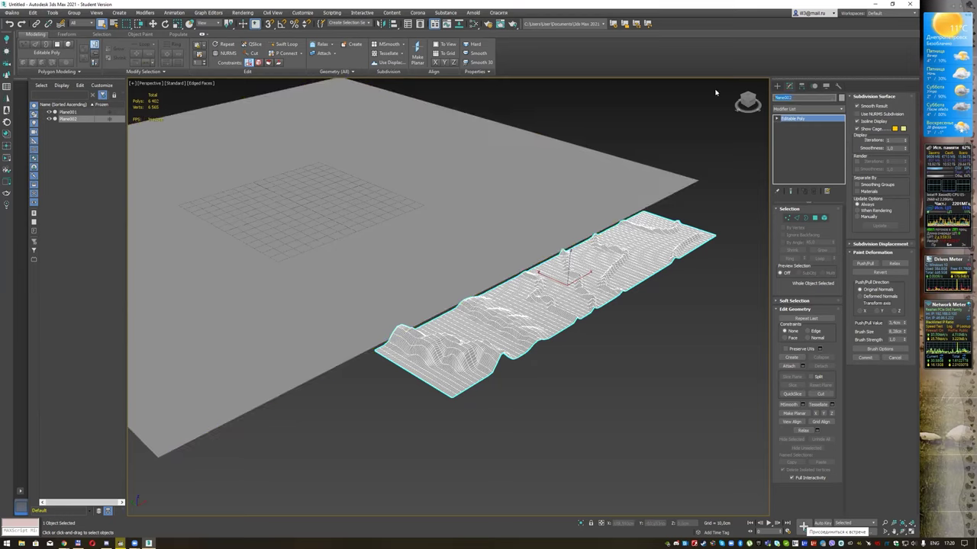
key(Return)
Step: Rename the large plane to Ground, reselect carpet01 and open File Explorer
click(404, 209)
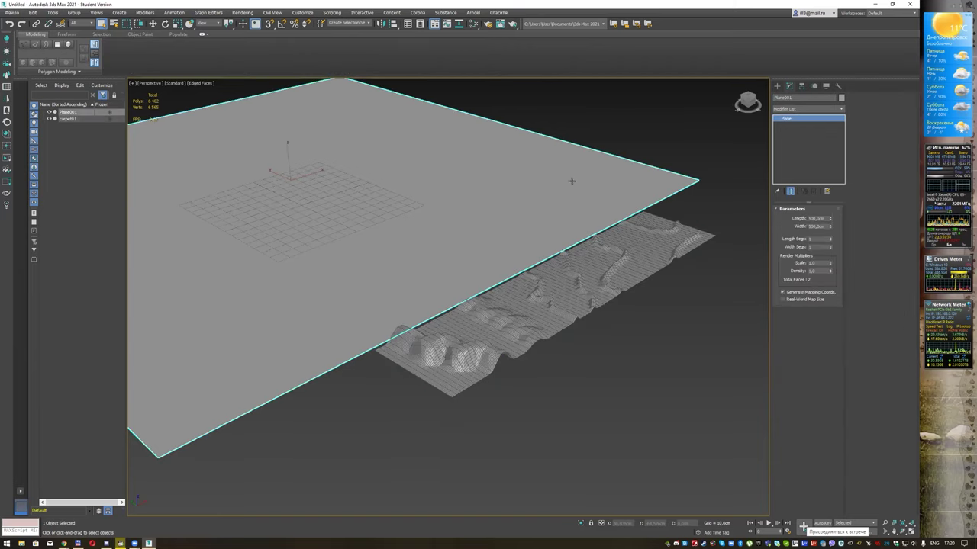
click(800, 97)
text(Ground)
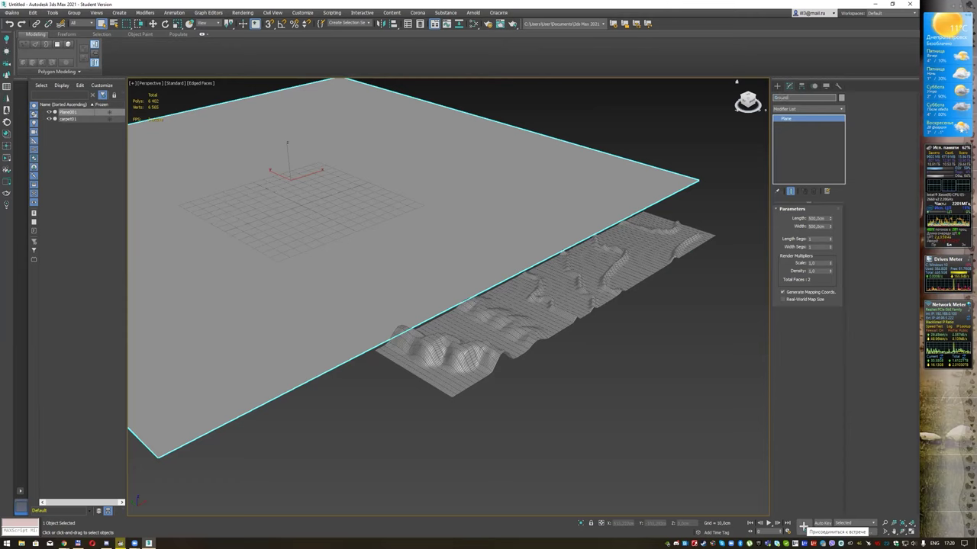
key(Return)
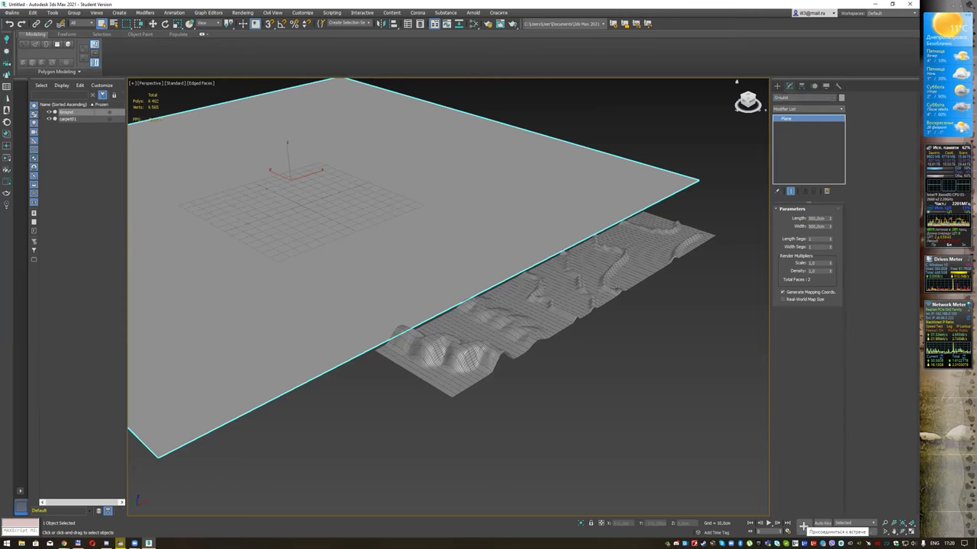
click(529, 293)
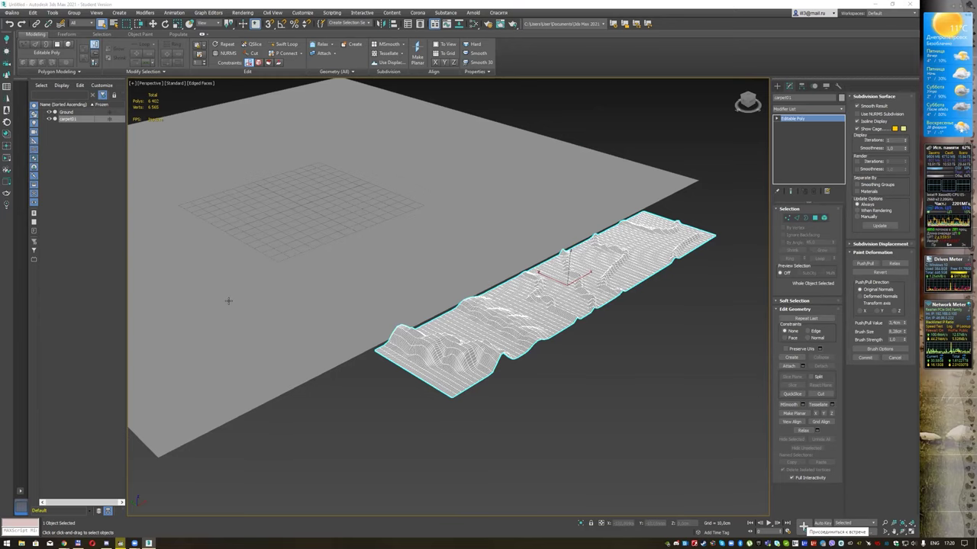
key(super+e)
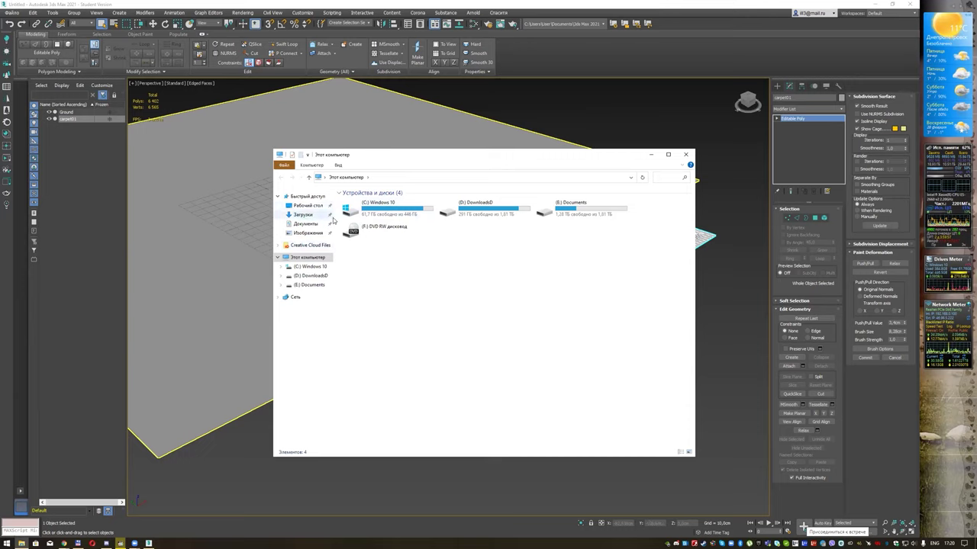
Step: Open the Cloth textures folder and switch it to Large icons view
click(308, 206)
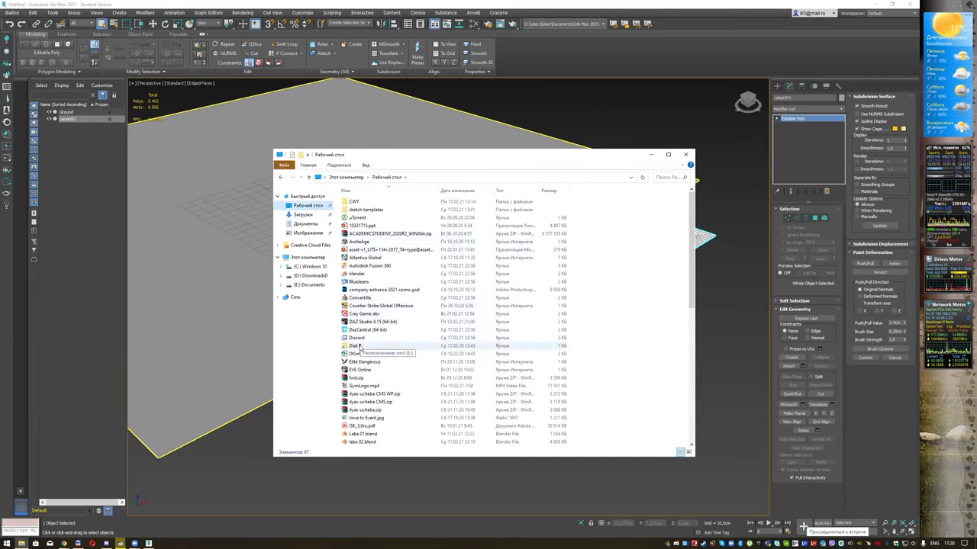
double_click(362, 344)
double_click(368, 210)
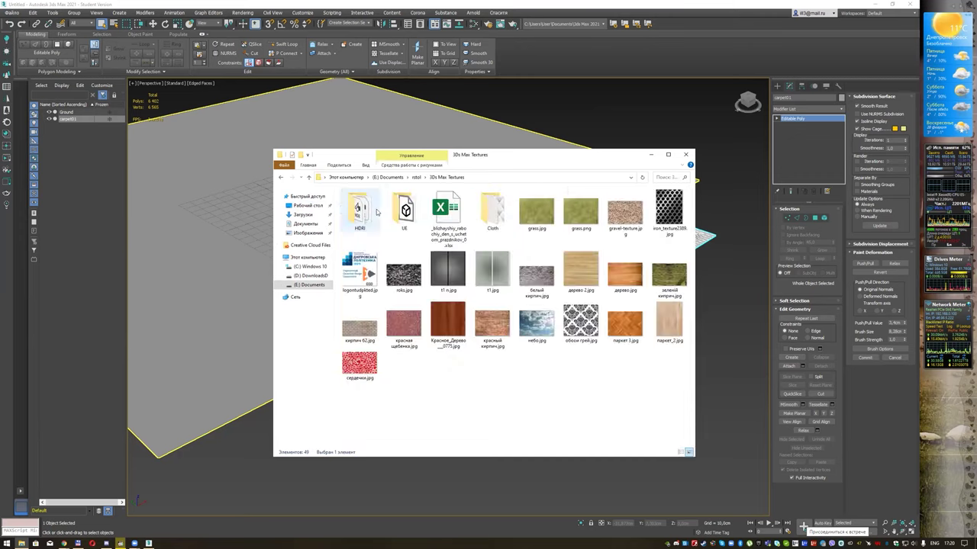
double_click(492, 214)
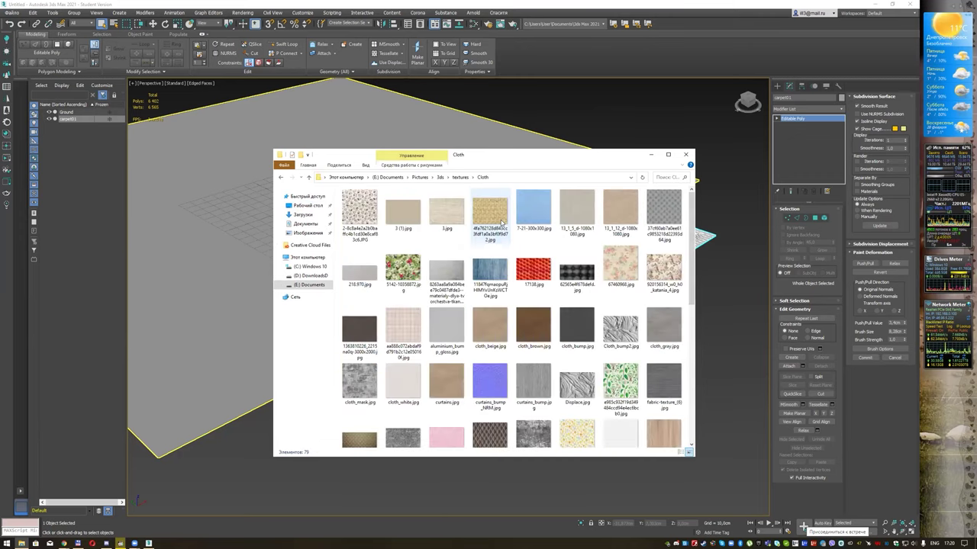
click(366, 166)
click(430, 176)
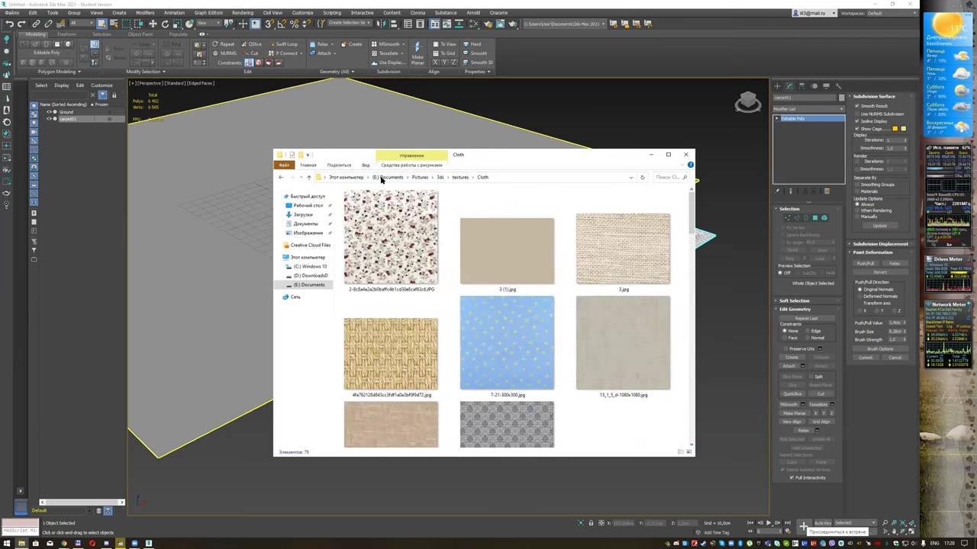
Step: Apply LOLLIPOP3-650x650.jpg to carpet01 and oak_diffuse.jpg to Ground, then minimise Explorer
drag(505, 155, 319, 113)
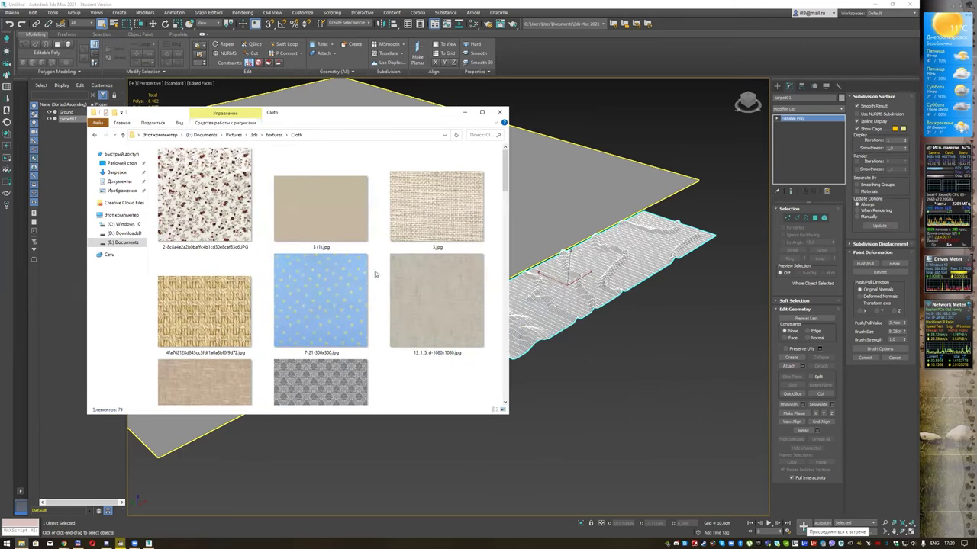
scroll(374, 271, down, 5)
scroll(362, 267, down, 2)
scroll(362, 267, up, 1)
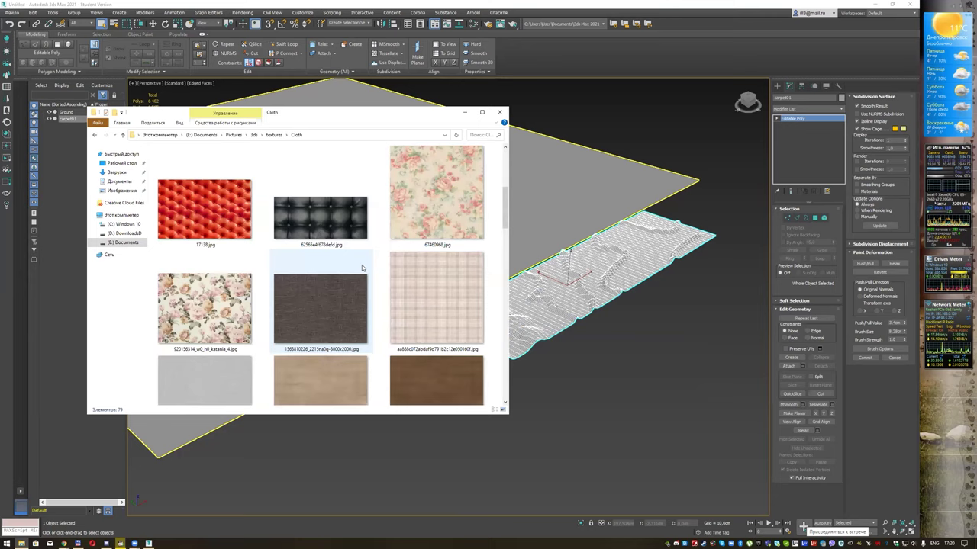
scroll(361, 267, down, 3)
scroll(361, 267, down, 2)
scroll(362, 268, down, 2)
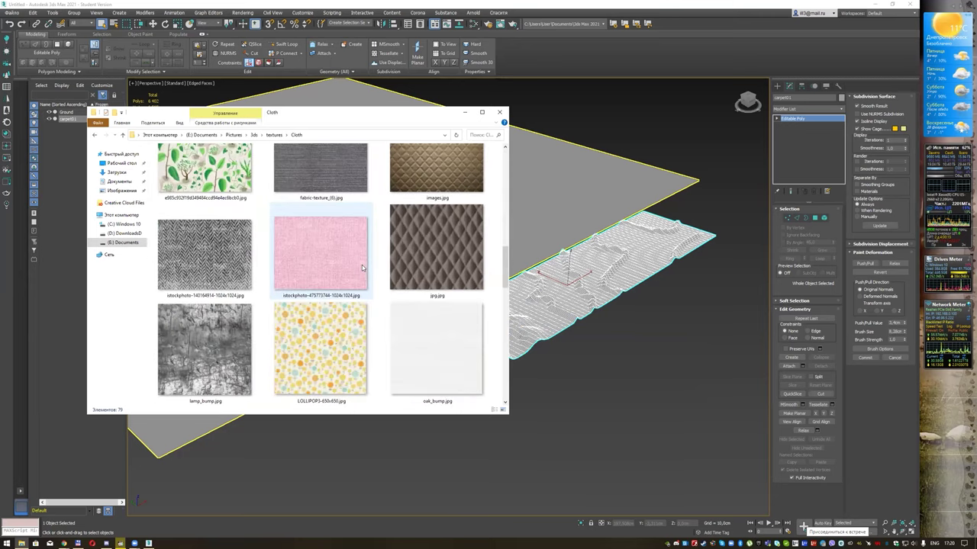
scroll(362, 264, down, 2)
drag(313, 237, 608, 273)
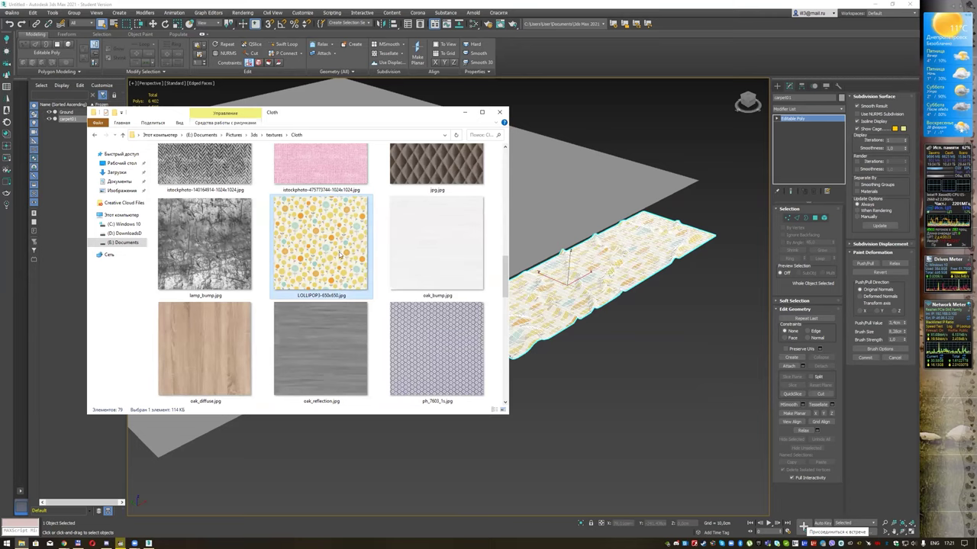
mouse_move(229, 332)
mouse_down()
mouse_move(326, 274)
mouse_move(553, 180)
mouse_up()
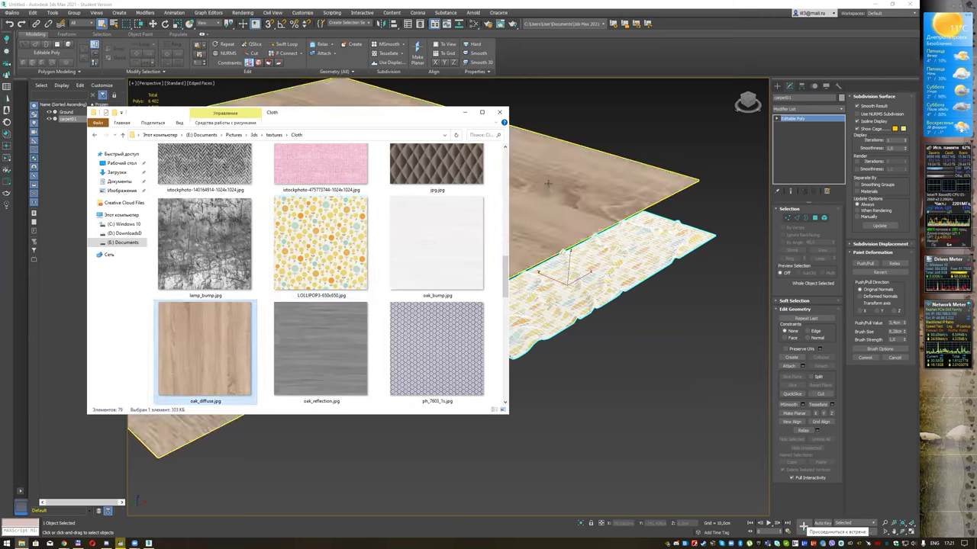
click(463, 115)
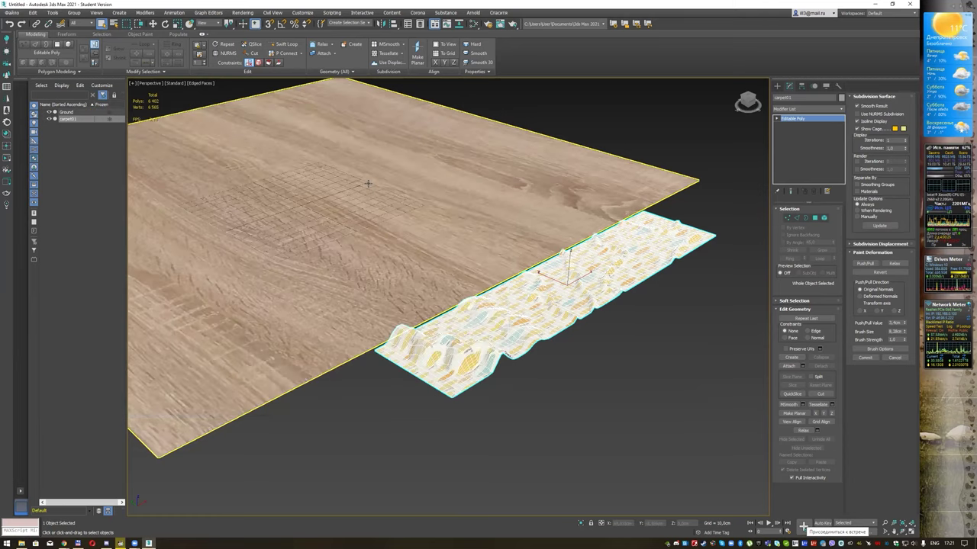
Step: Move the carpet to the middle of the wooden floor
scroll(458, 194, up, 3)
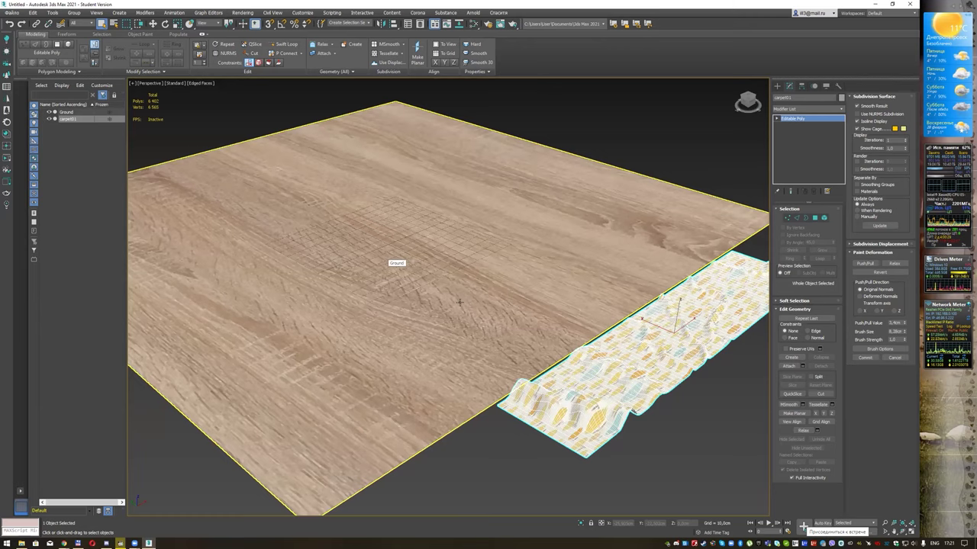
key(w)
drag(641, 321, 545, 272)
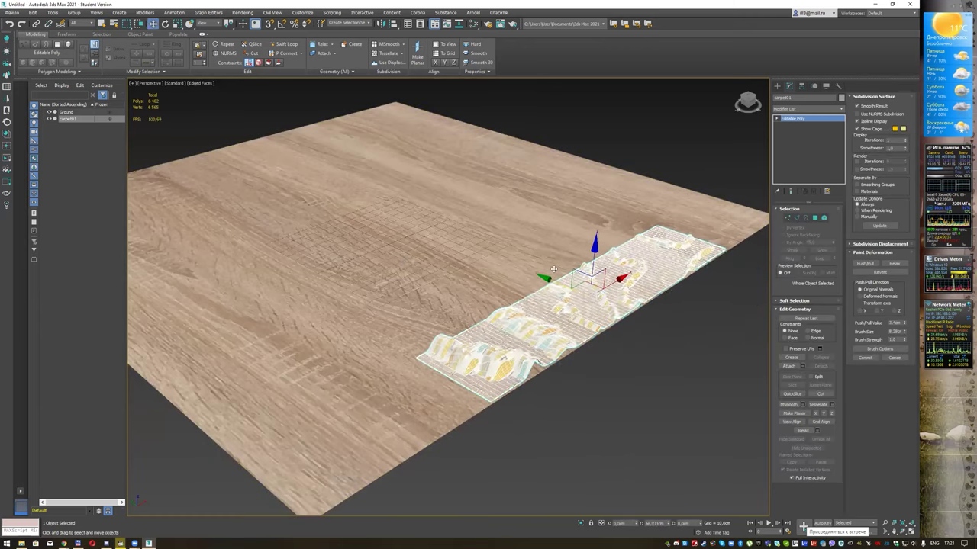
scroll(584, 328, up, 2)
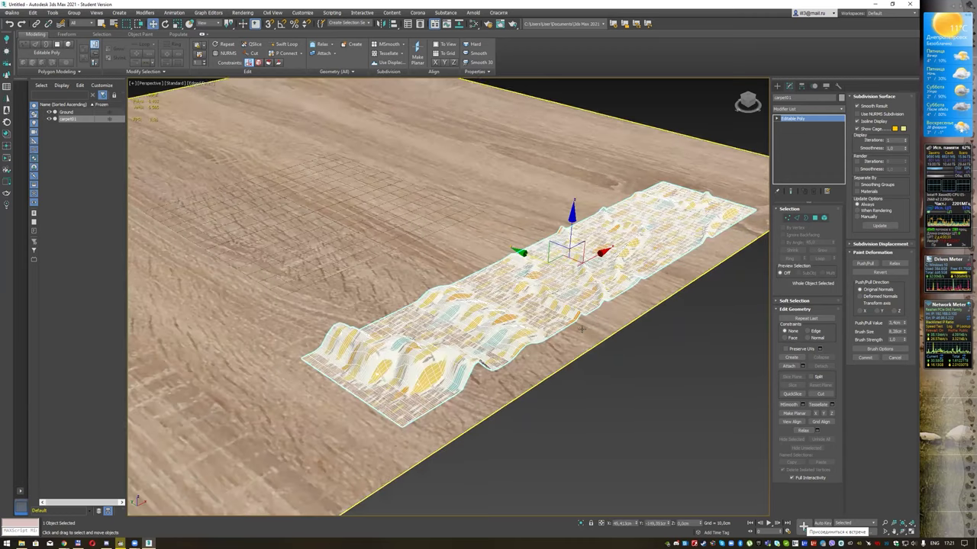
scroll(546, 313, down, 3)
scroll(542, 313, up, 2)
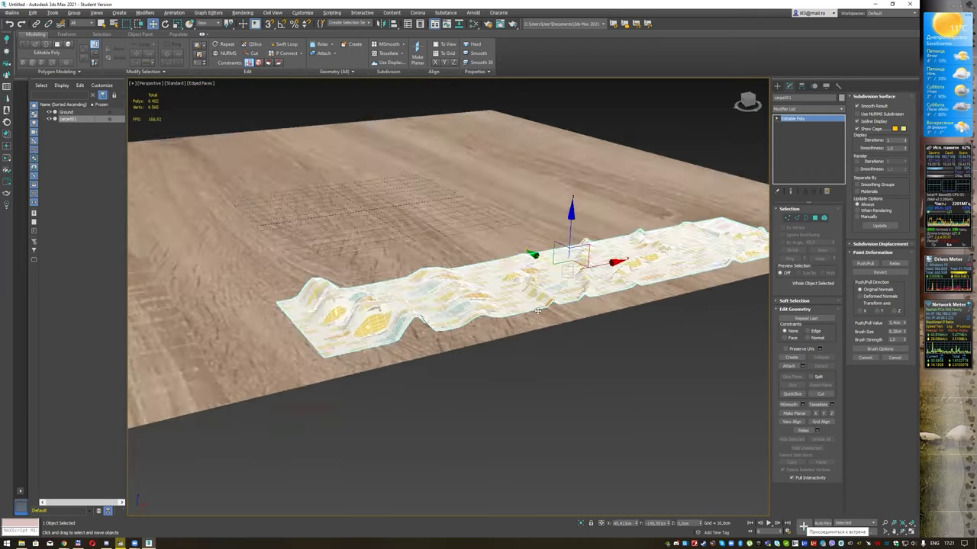
scroll(538, 314, up, 2)
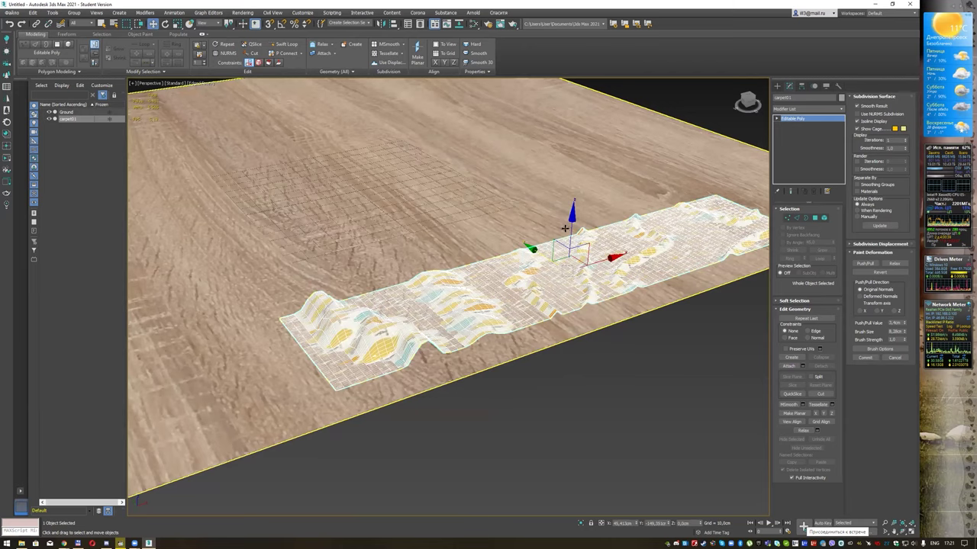
mouse_move(572, 220)
mouse_down()
mouse_move(600, 253)
mouse_move(524, 231)
mouse_up()
Step: Zoom in and toggle edged faces off and on to inspect the carpet's folds
scroll(545, 310, up, 2)
scroll(544, 309, up, 2)
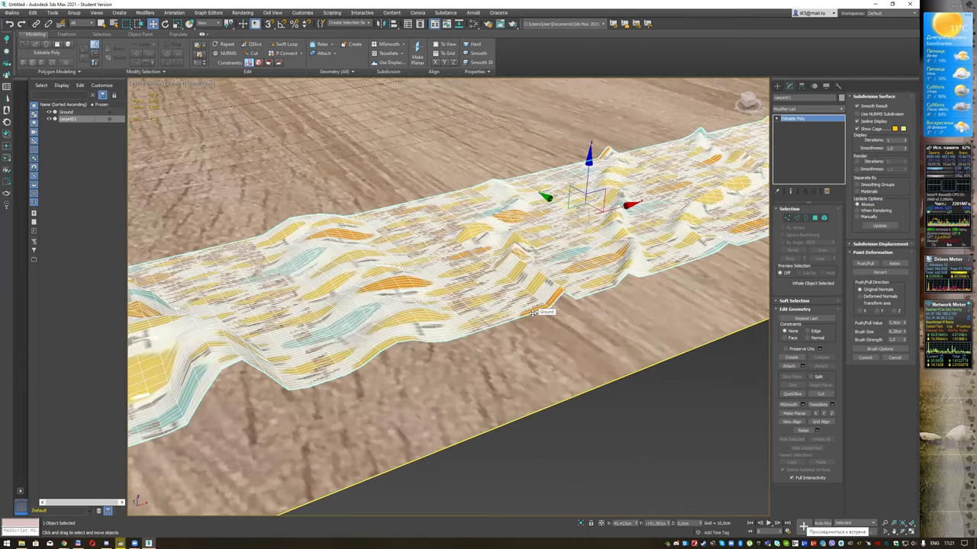
scroll(544, 310, up, 2)
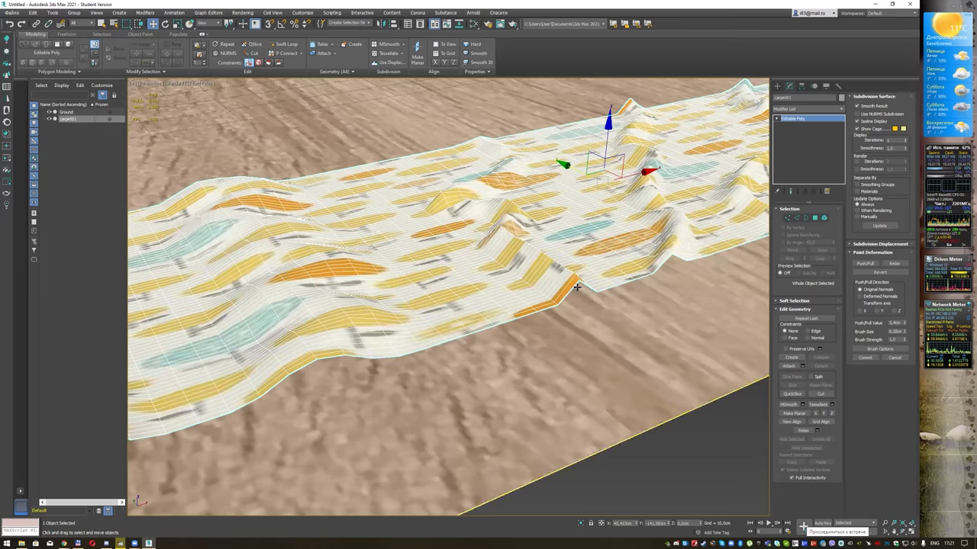
scroll(576, 272, up, 2)
scroll(571, 272, down, 2)
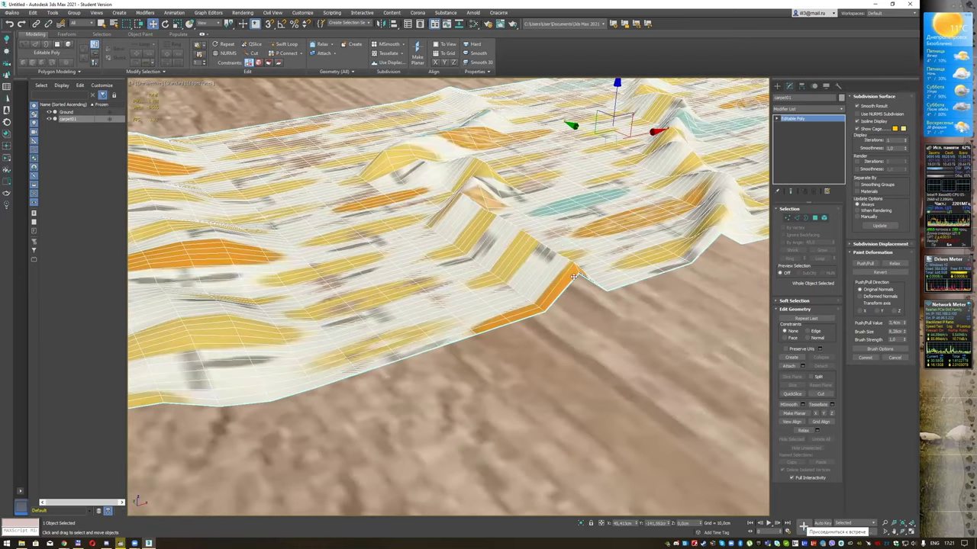
key(F4)
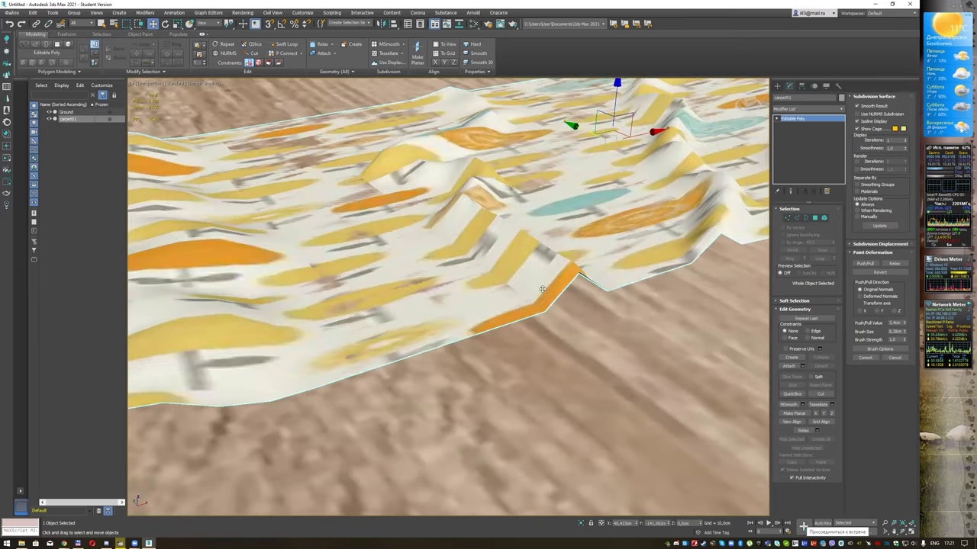
scroll(528, 265, down, 2)
scroll(528, 265, down, 3)
key(F4)
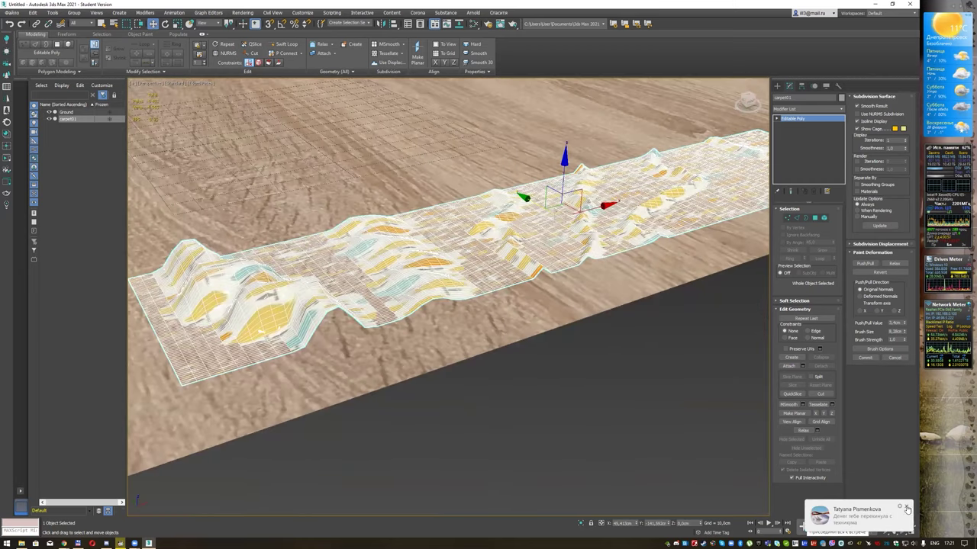
click(906, 507)
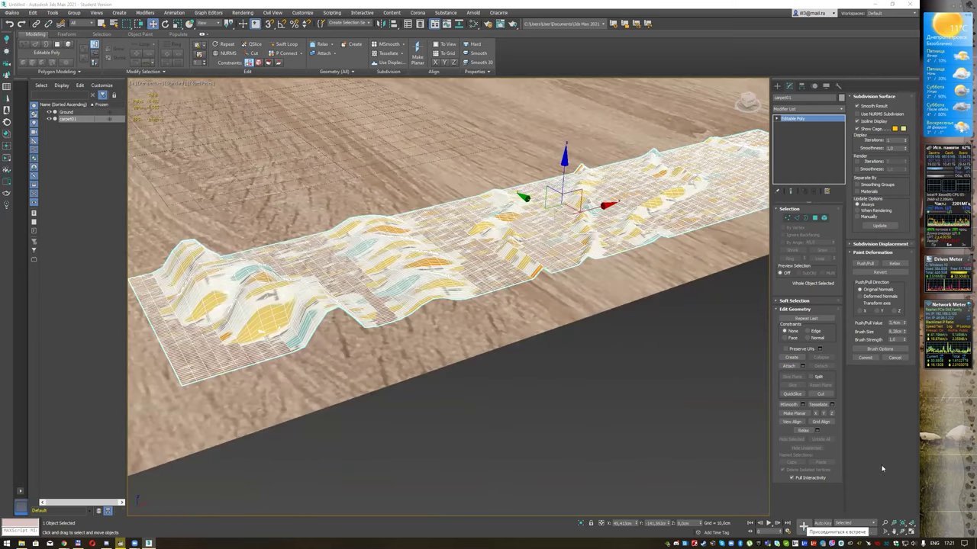
click(832, 113)
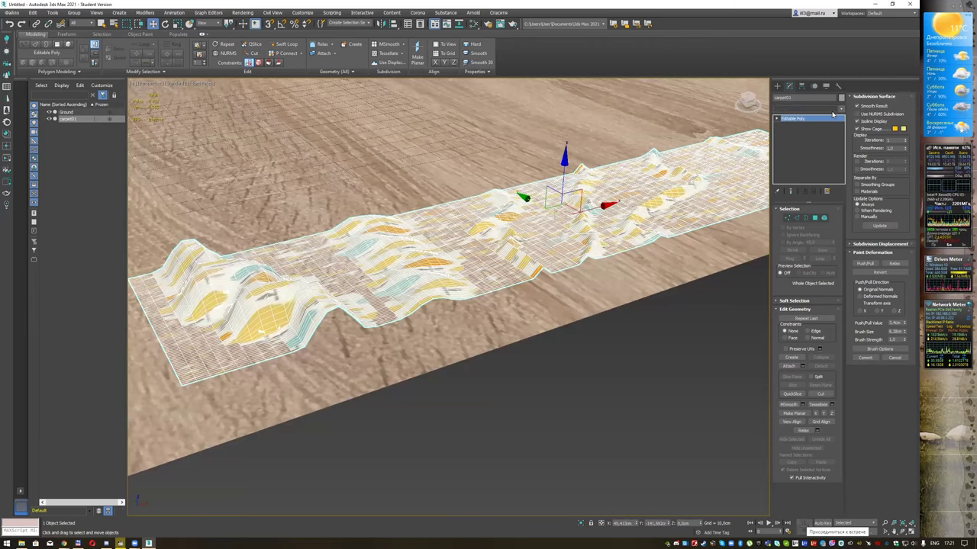
Step: Add a Shell modifier to carpet01 with about 0.43 cm outer amount, then deselect it
text(shell)
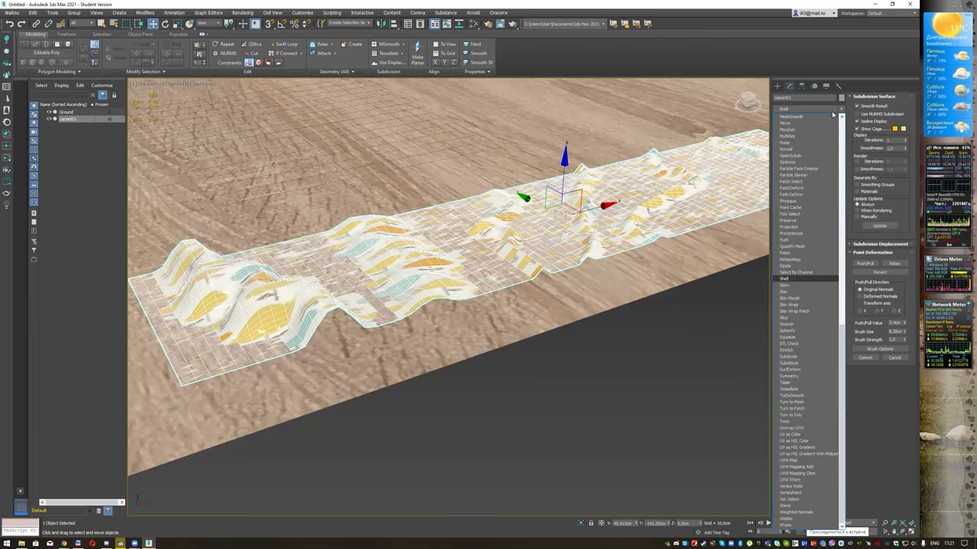
key(Return)
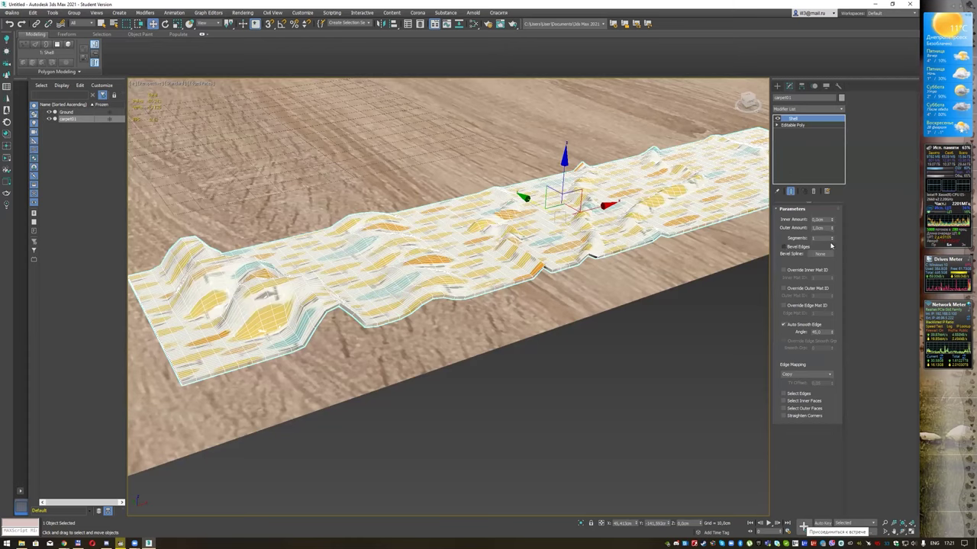
mouse_move(832, 227)
mouse_down()
mouse_move(843, 224)
mouse_move(833, 254)
mouse_up()
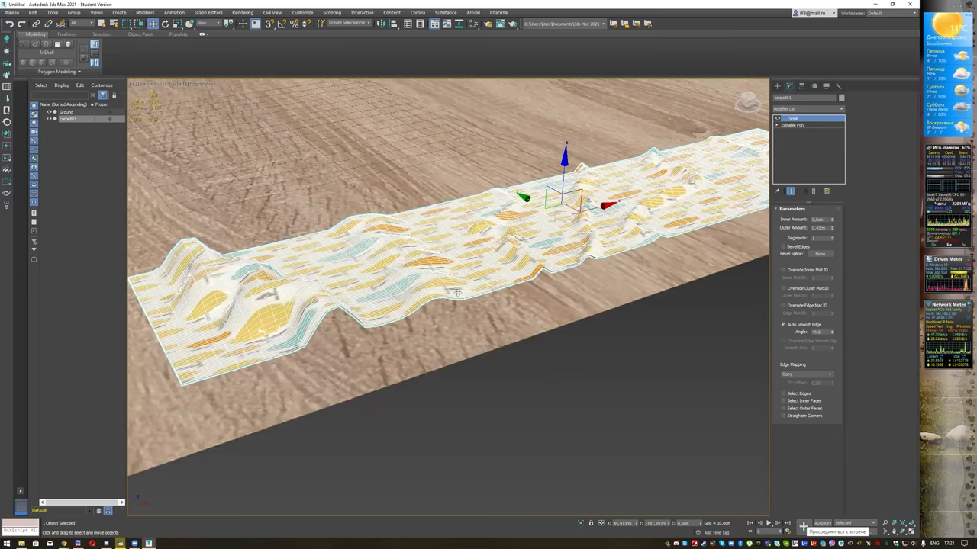
click(577, 390)
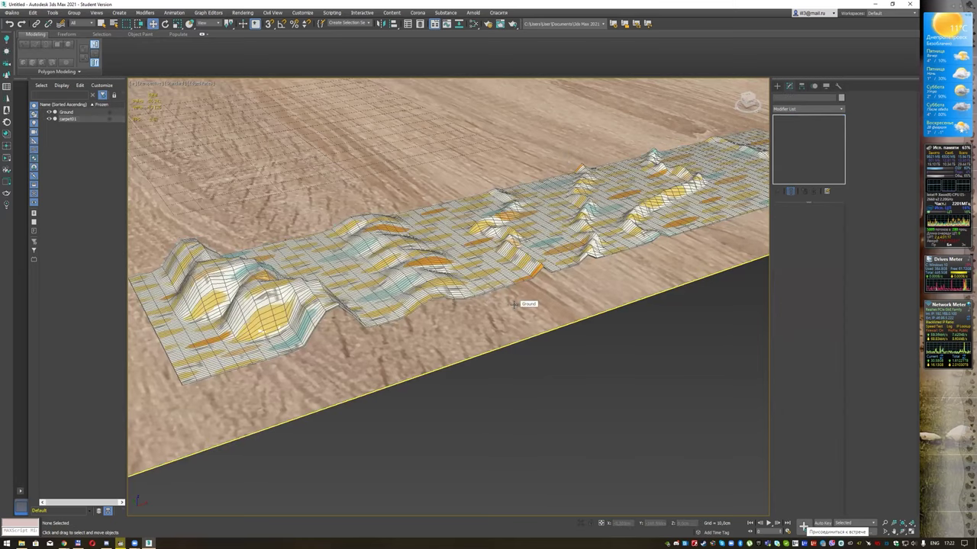
scroll(515, 305, down, 2)
scroll(515, 305, down, 2)
scroll(517, 305, down, 2)
scroll(522, 225, up, 1)
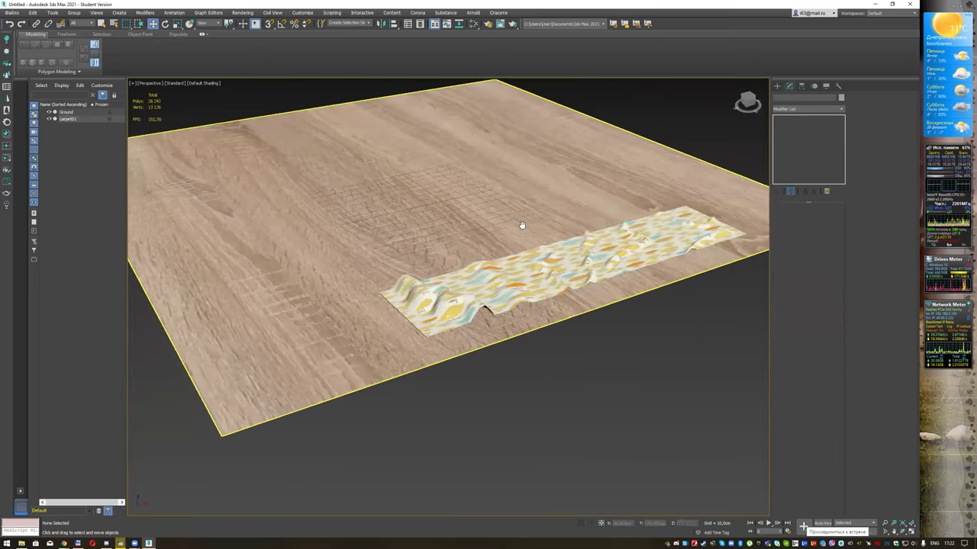
middle_drag(522, 225, 523, 278)
scroll(531, 261, down, 3)
scroll(543, 248, up, 2)
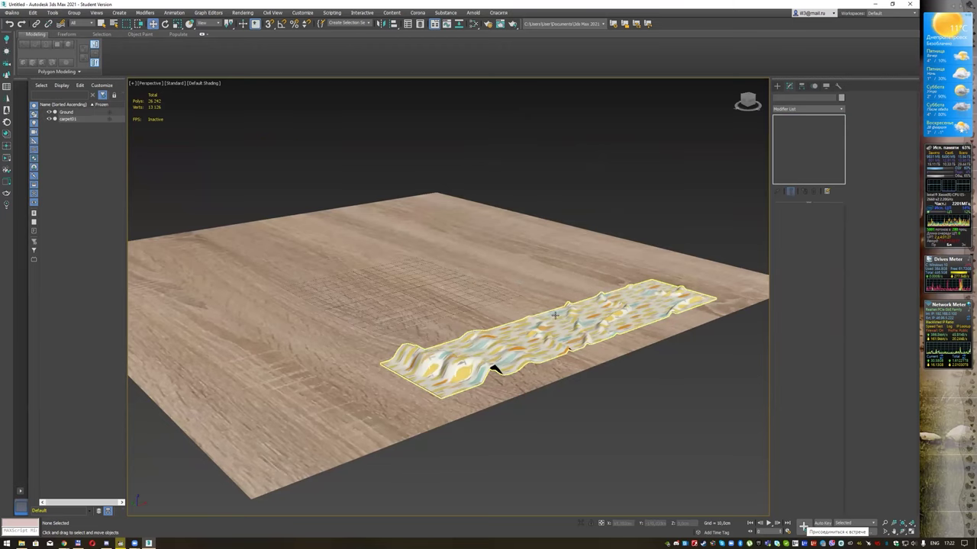
key(F4)
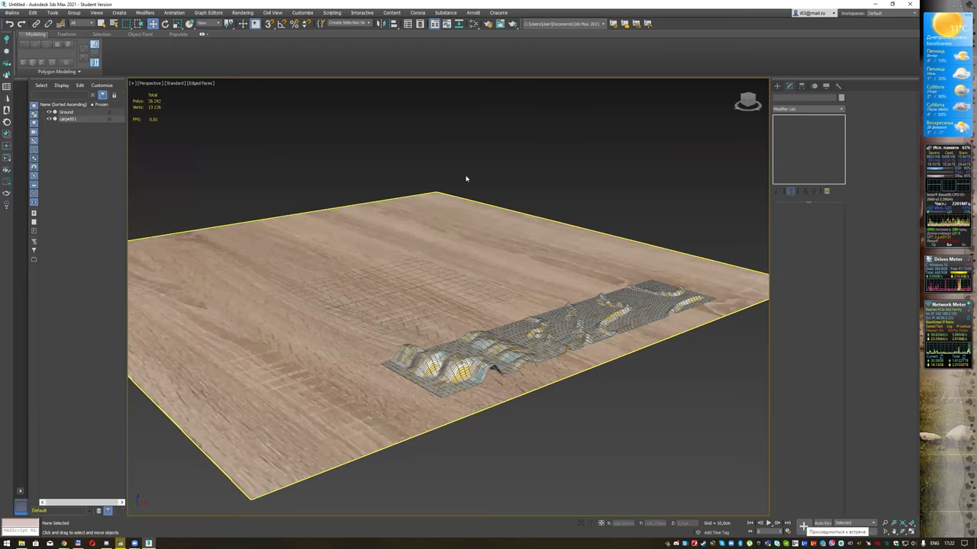
scroll(466, 179, down, 3)
scroll(501, 175, up, 3)
click(576, 264)
middle_drag(576, 250, 560, 245)
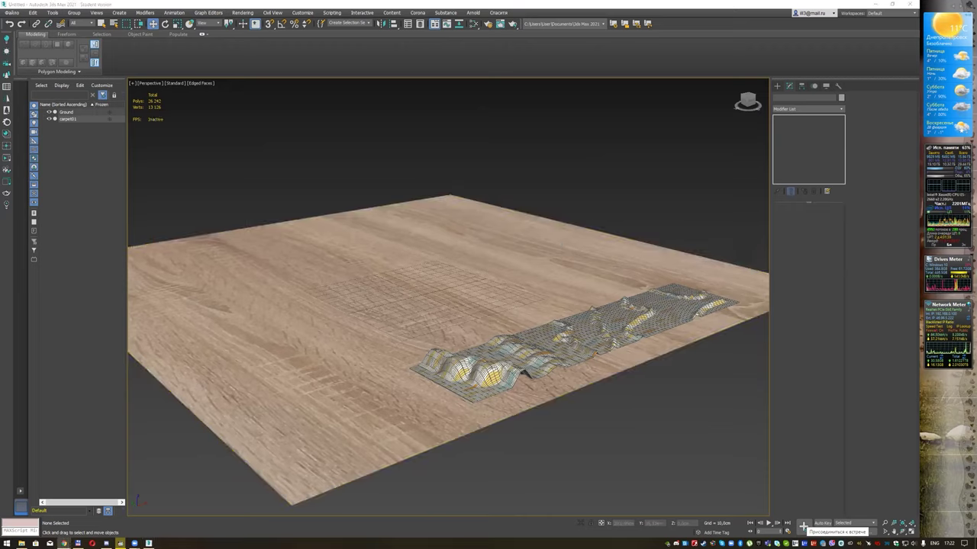
key(alt+shift)
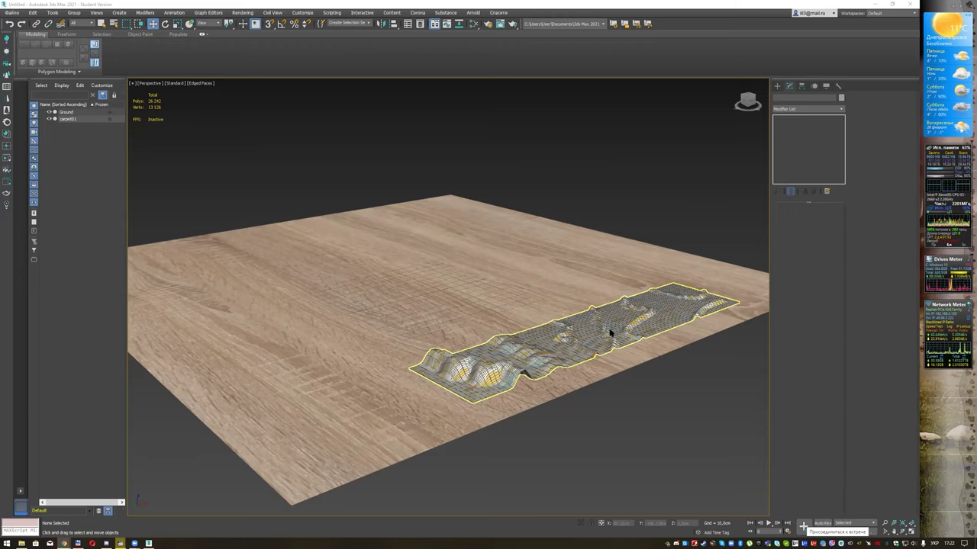
mouse_move(546, 205)
alt+middle_down()
mouse_move(513, 202)
mouse_move(534, 201)
alt+middle_up()
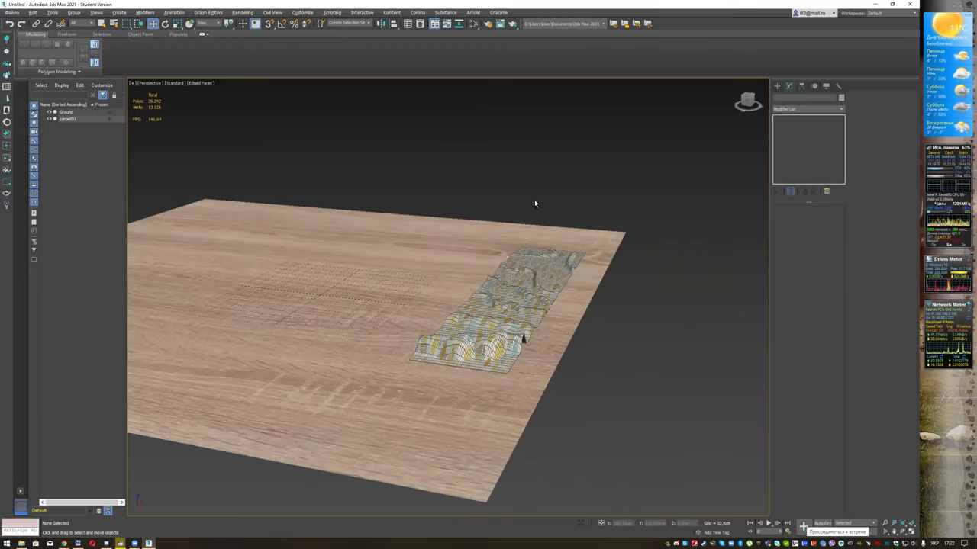
Step: Draw a wide flat cylinder beside the carpet and reduce its height segments to 1
click(777, 87)
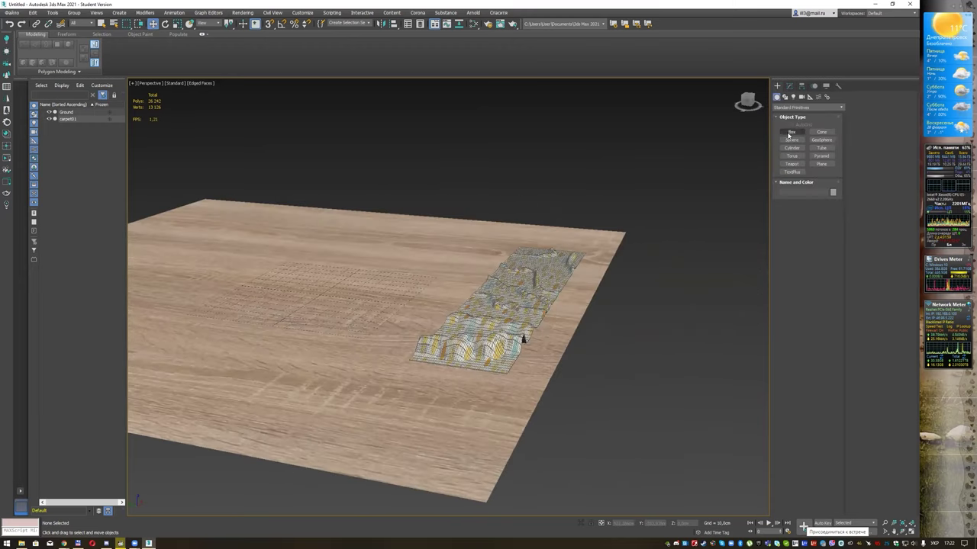
click(798, 149)
drag(620, 341, 672, 385)
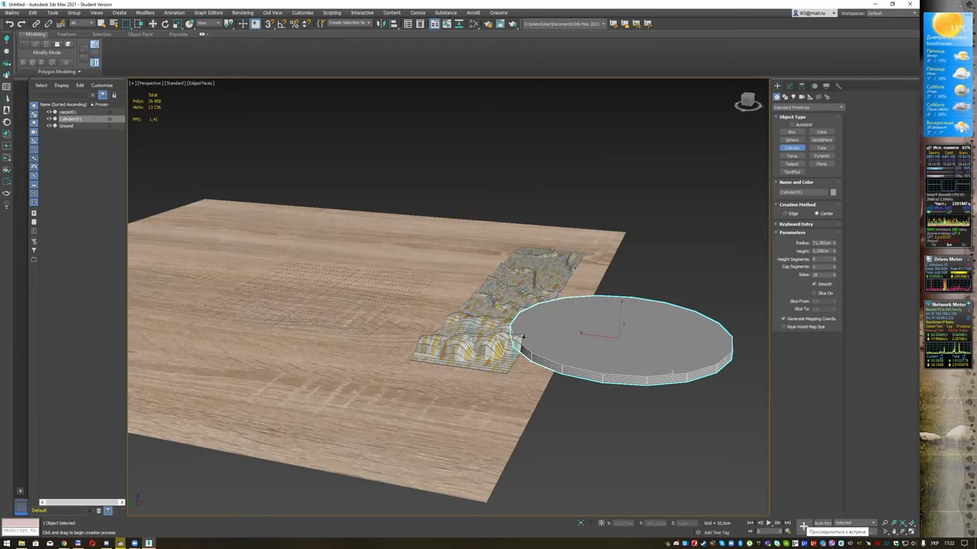
middle_drag(650, 324, 578, 298)
scroll(579, 303, up, 2)
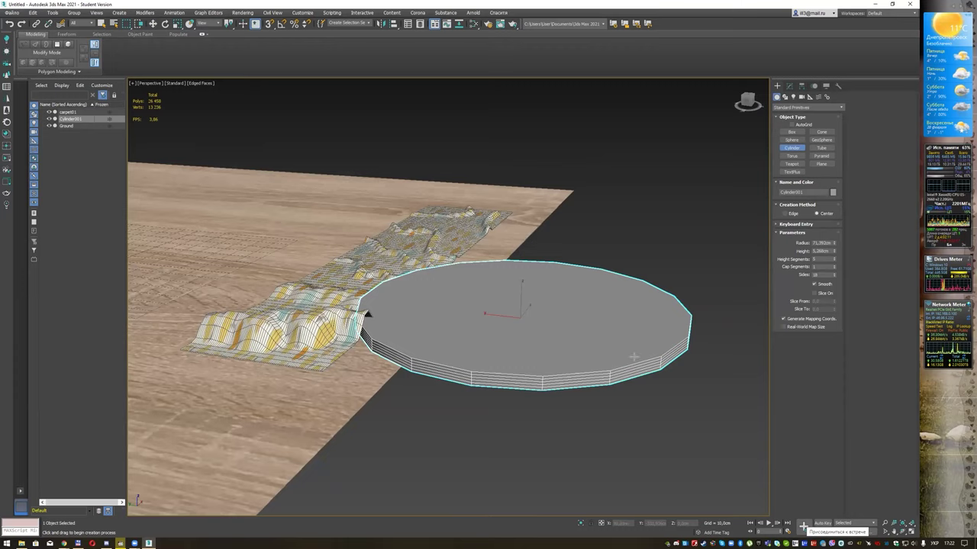
right_click(833, 260)
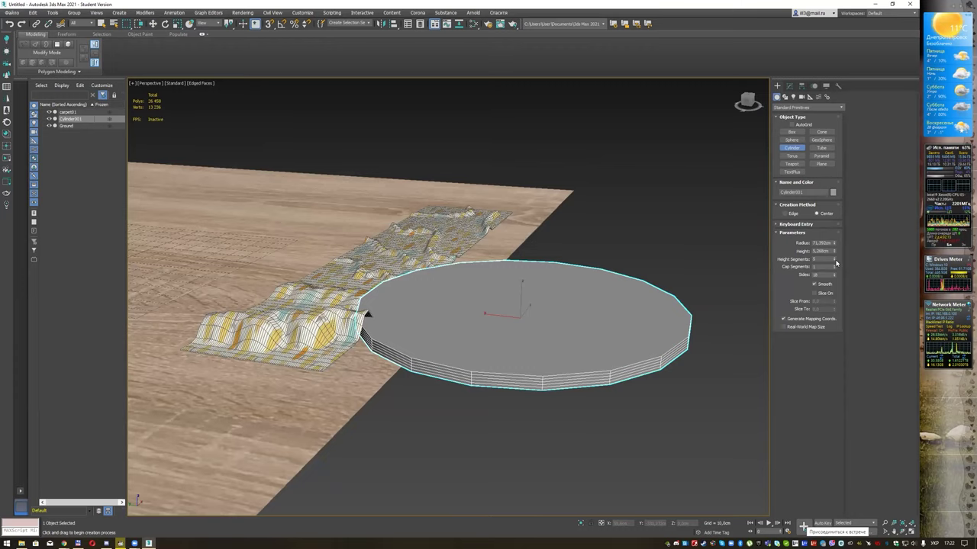
Step: Raise the cylinder along Z so it floats above the floor
key(w)
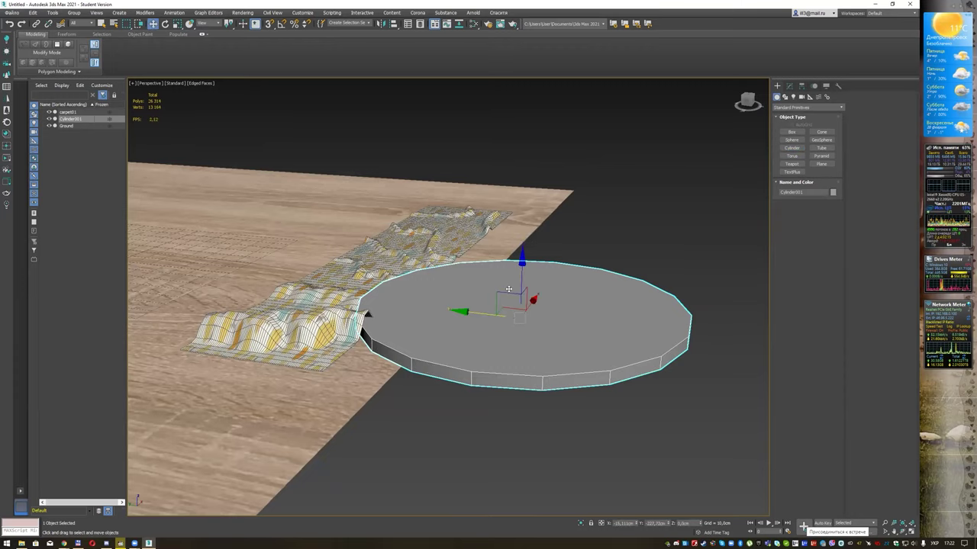
scroll(508, 288, down, 5)
mouse_move(515, 261)
mouse_down()
mouse_move(514, 135)
mouse_move(500, 189)
mouse_up()
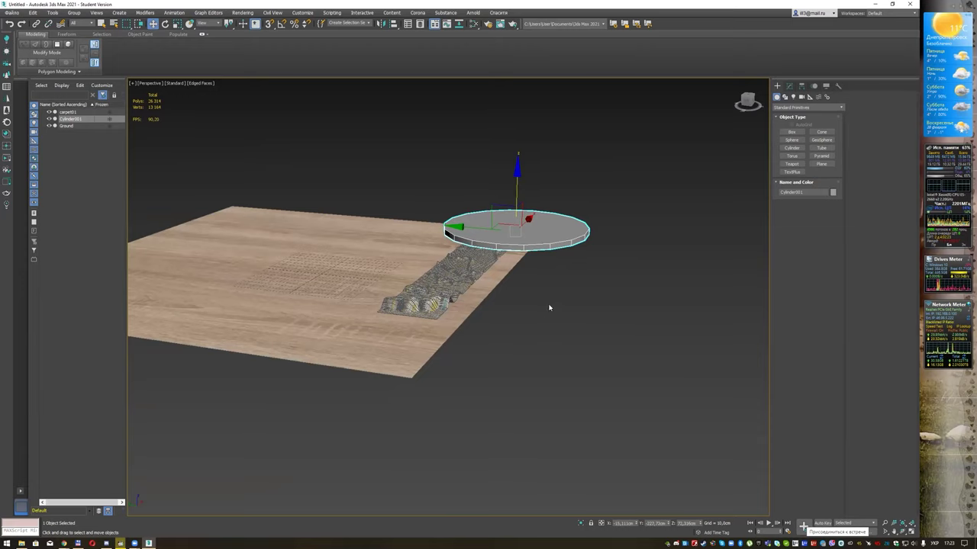
mouse_move(551, 289)
alt+middle_down()
mouse_move(553, 277)
mouse_move(536, 298)
mouse_move(530, 292)
mouse_move(558, 261)
alt+middle_up()
scroll(528, 289, up, 3)
Step: Convert the cylinder to an Editable Poly and select its bottom polygon
key(q)
right_click(511, 197)
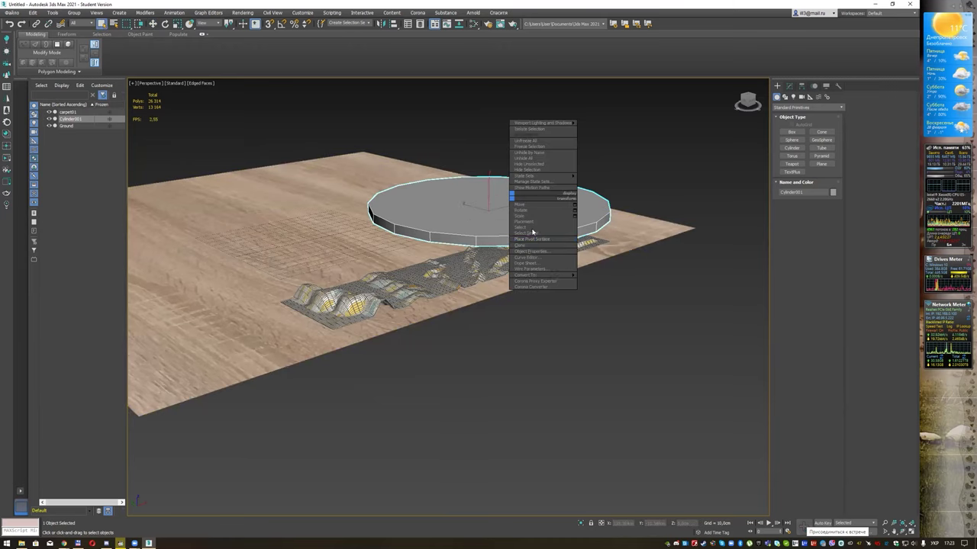
click(607, 280)
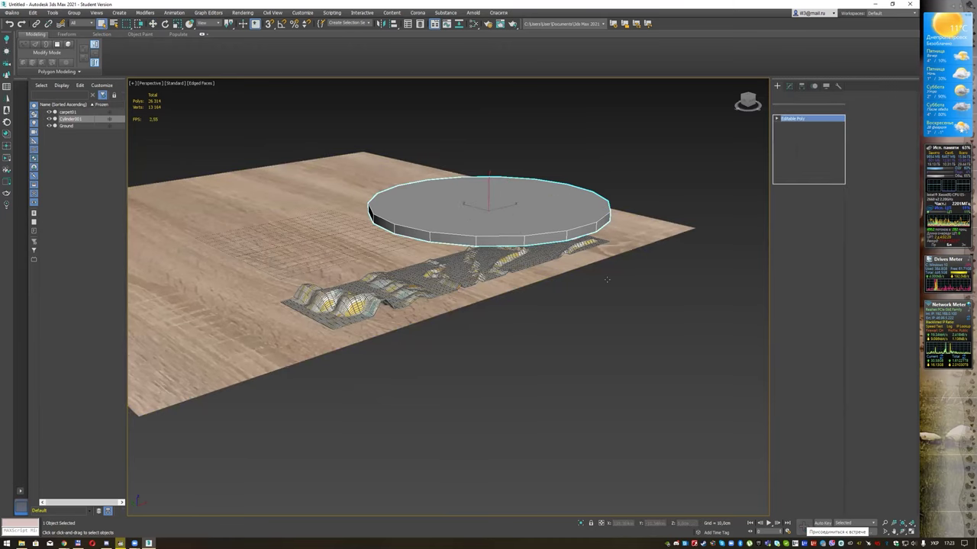
click(776, 119)
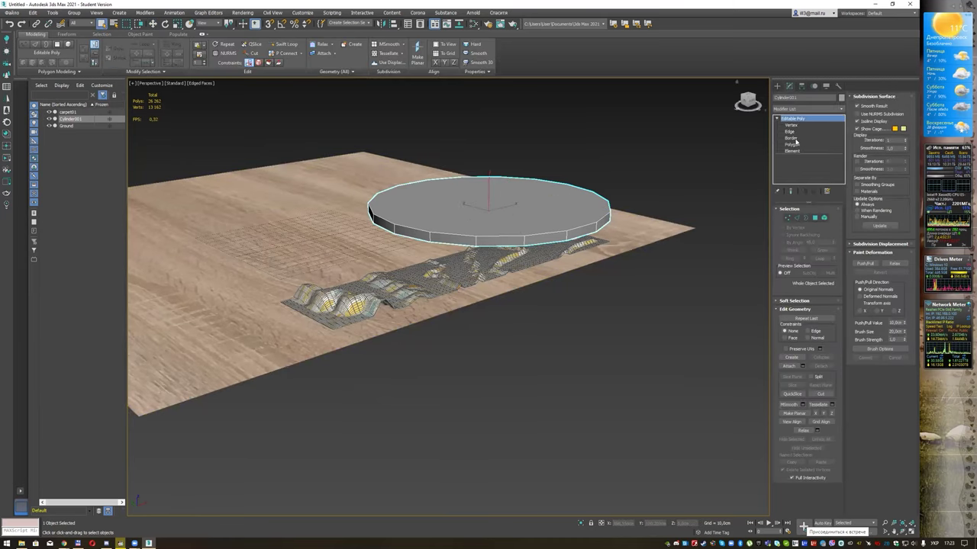
click(792, 145)
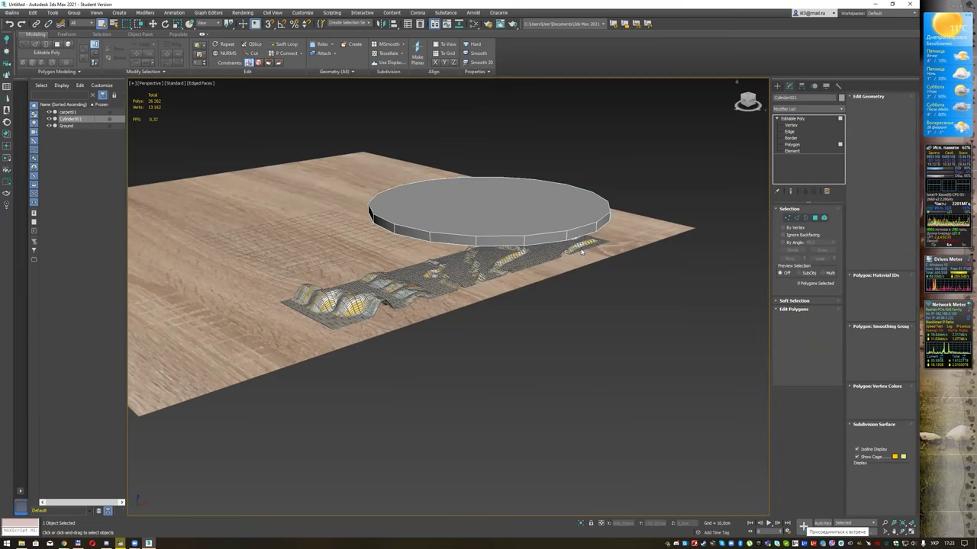
alt+middle_drag(593, 290, 601, 255)
click(520, 187)
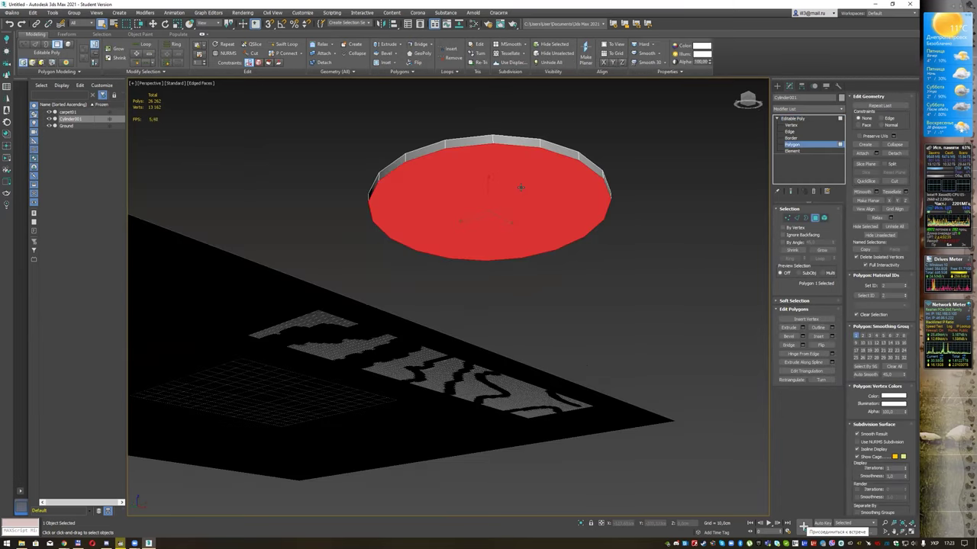
Step: Inset the bottom face down to a small centre polygon
click(831, 336)
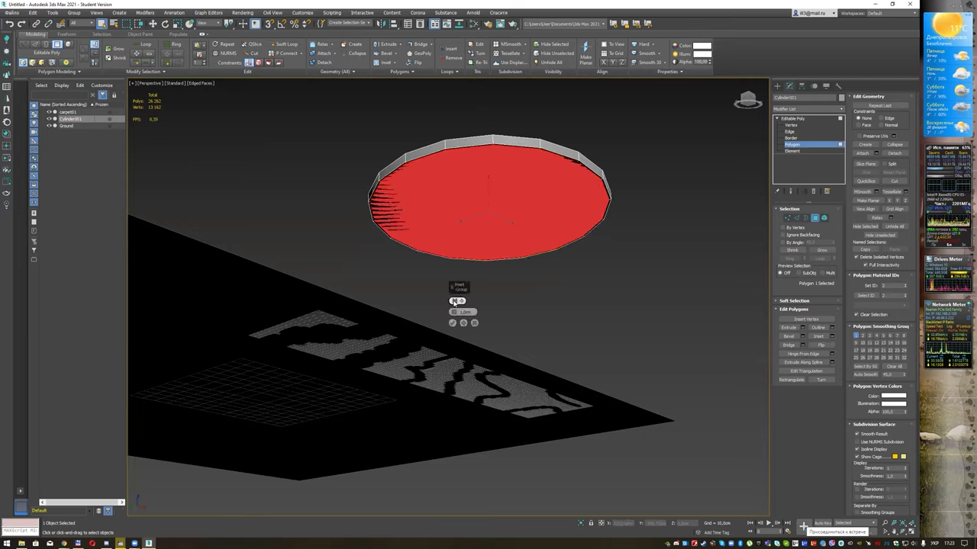
drag(455, 312, 493, 67)
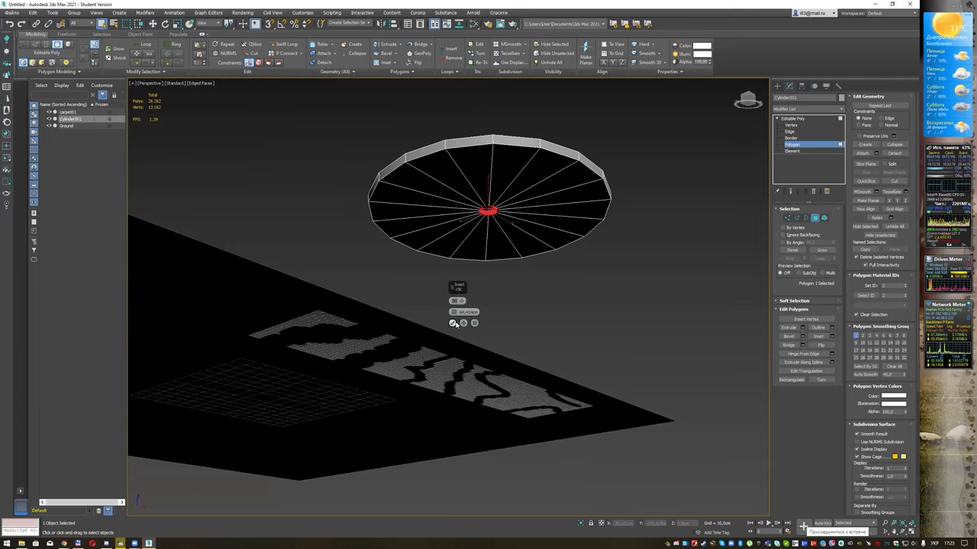
click(452, 323)
middle_drag(660, 277, 656, 294)
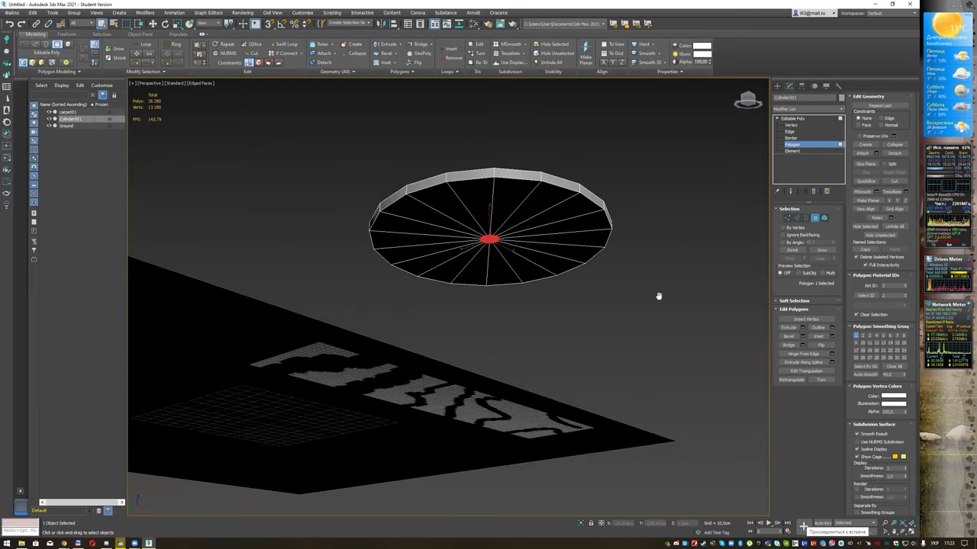
Step: Extrude the centre polygon downward into a column toward the floor
click(802, 329)
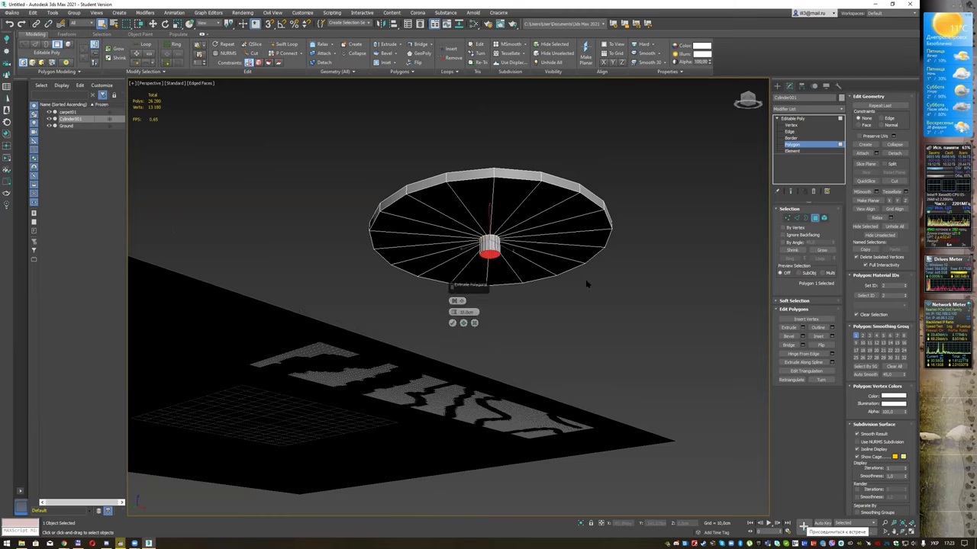
mouse_move(616, 246)
alt+middle_down()
mouse_move(606, 245)
mouse_move(581, 291)
alt+middle_up()
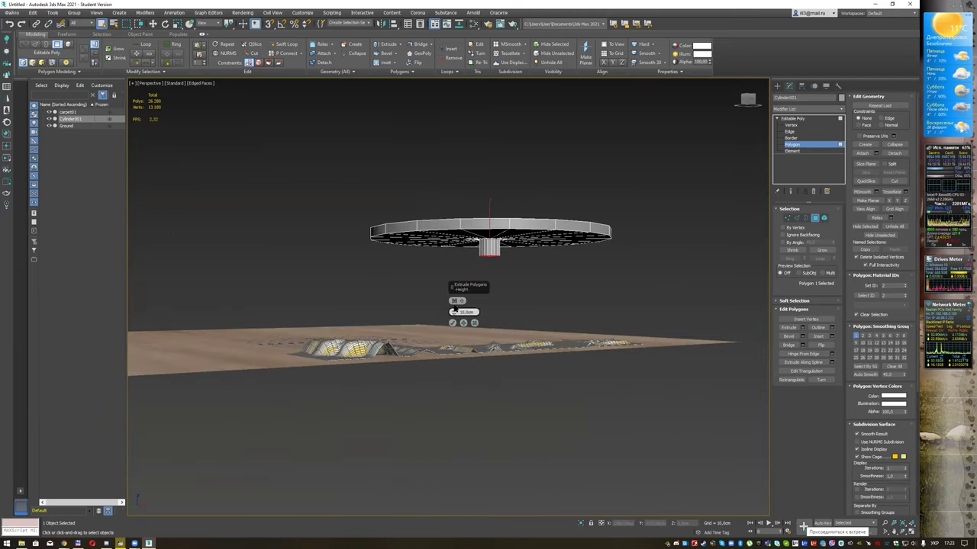
drag(453, 288, 468, 207)
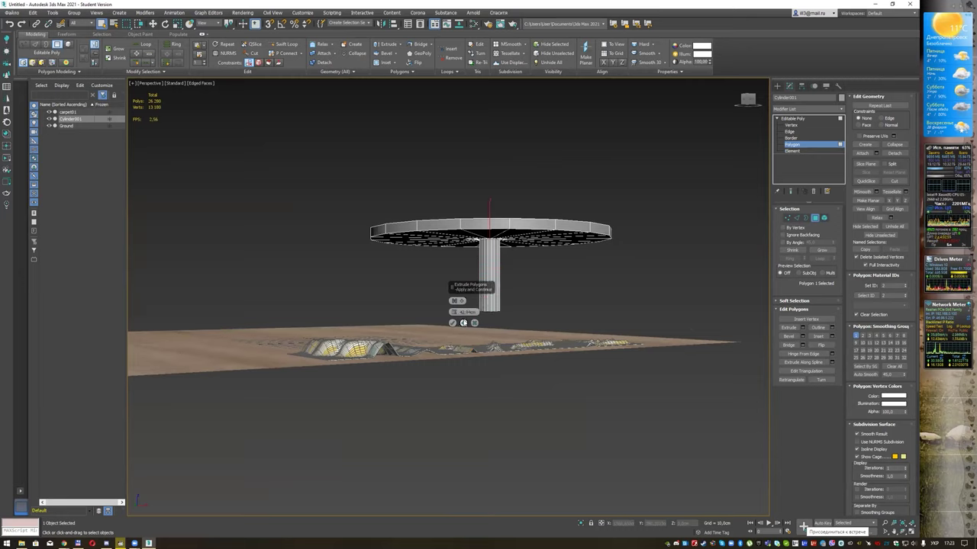
drag(453, 313, 483, 445)
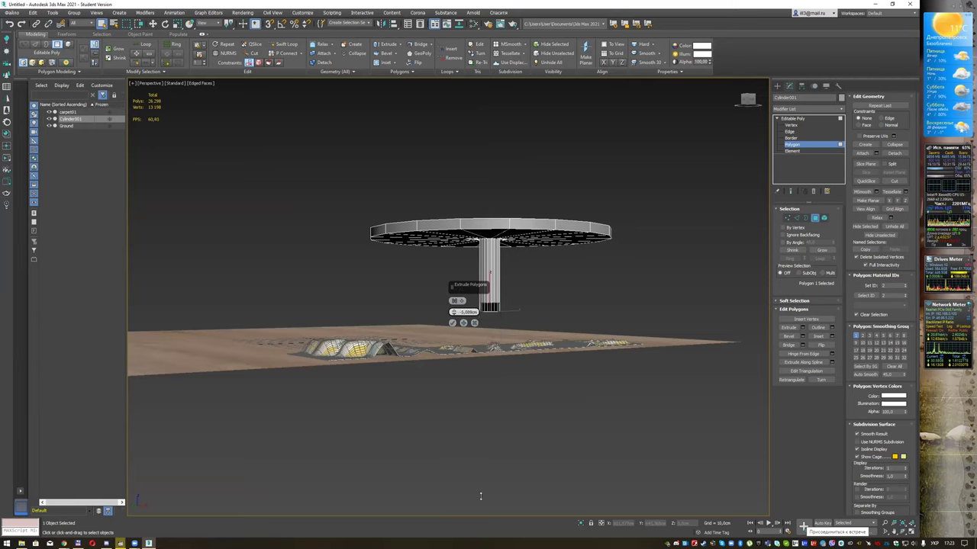
click(452, 323)
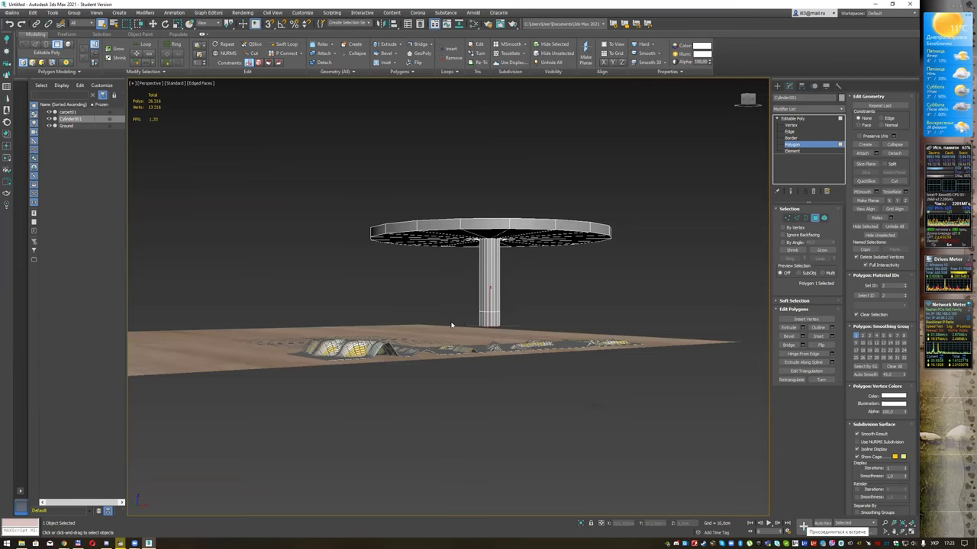
Step: Select three polygons spaced around the base of the column
alt+middle_drag(457, 328, 492, 329)
scroll(492, 329, up, 3)
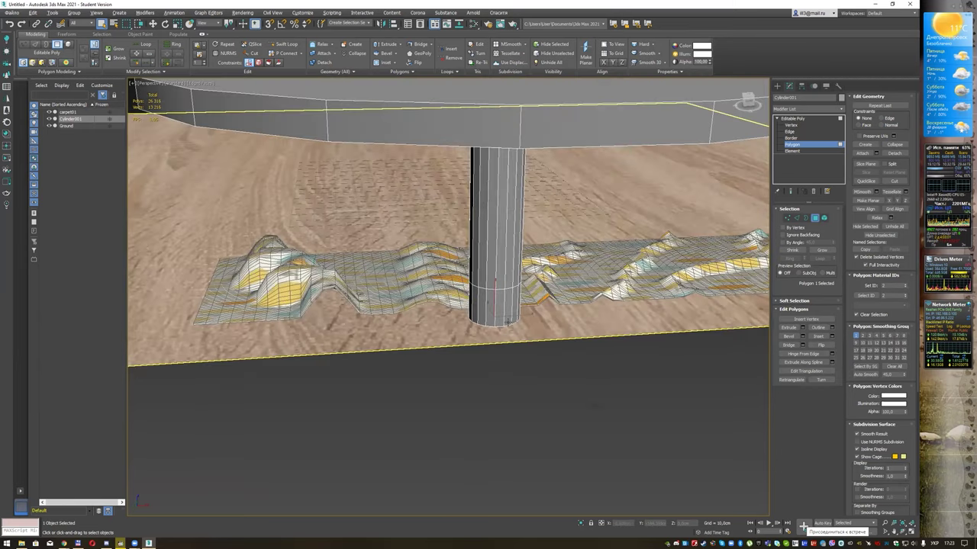
alt+middle_drag(554, 301, 518, 301)
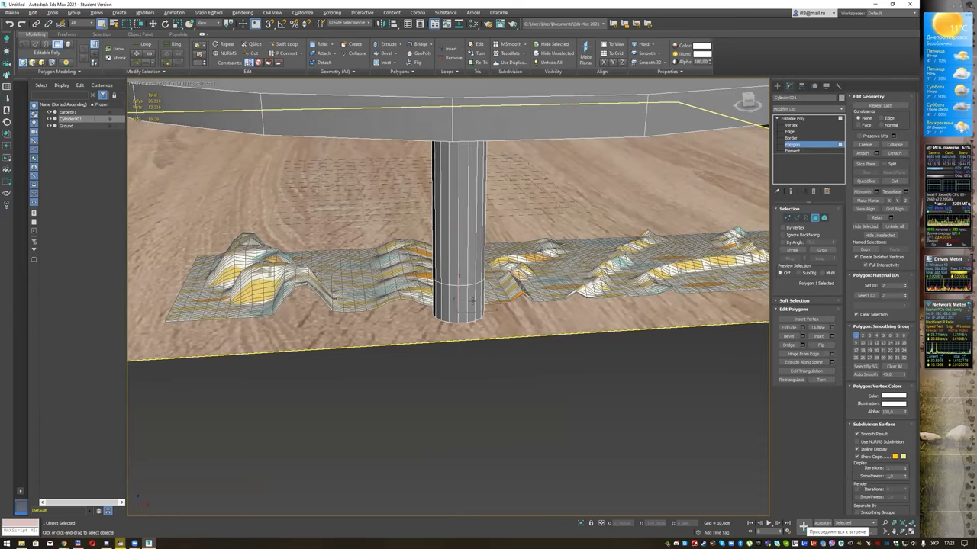
click(461, 300)
mouse_move(460, 301)
alt+middle_down()
mouse_move(474, 300)
mouse_move(465, 303)
alt+middle_up()
click(499, 310)
alt+middle_drag(560, 321, 499, 314)
ctrl+click(492, 322)
mouse_move(577, 331)
alt+middle_down()
mouse_move(320, 327)
mouse_move(538, 336)
alt+middle_up()
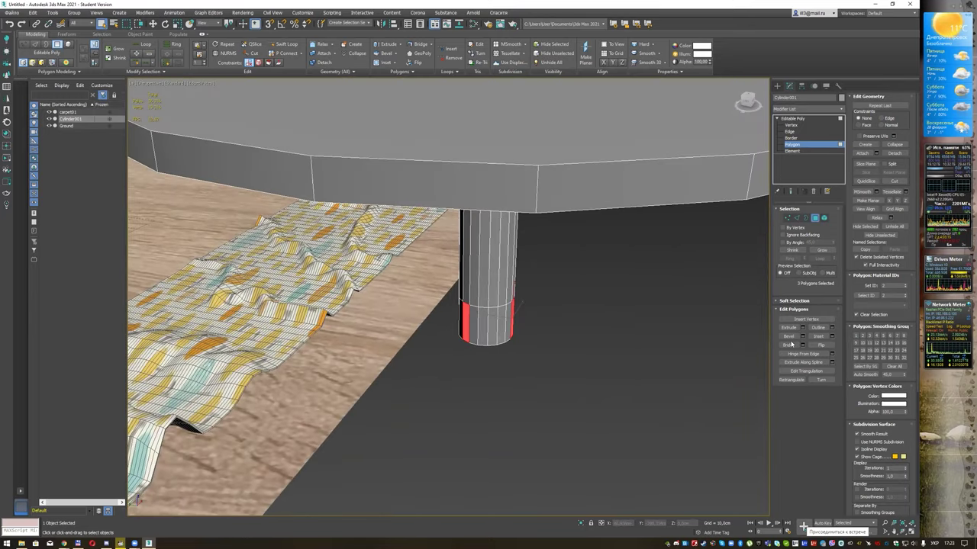
Step: Extrude the three base polygons By Polygon into long outward beams
click(804, 327)
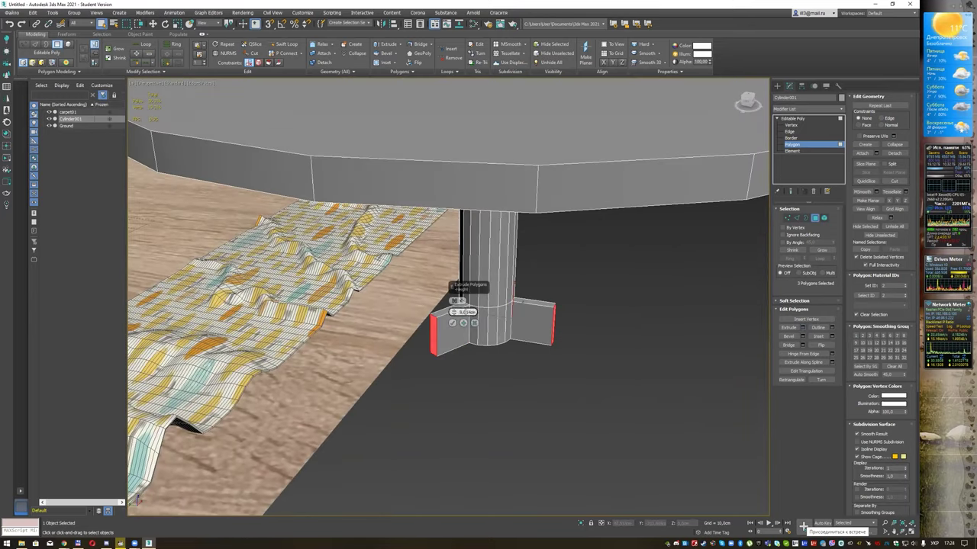
click(461, 302)
click(464, 313)
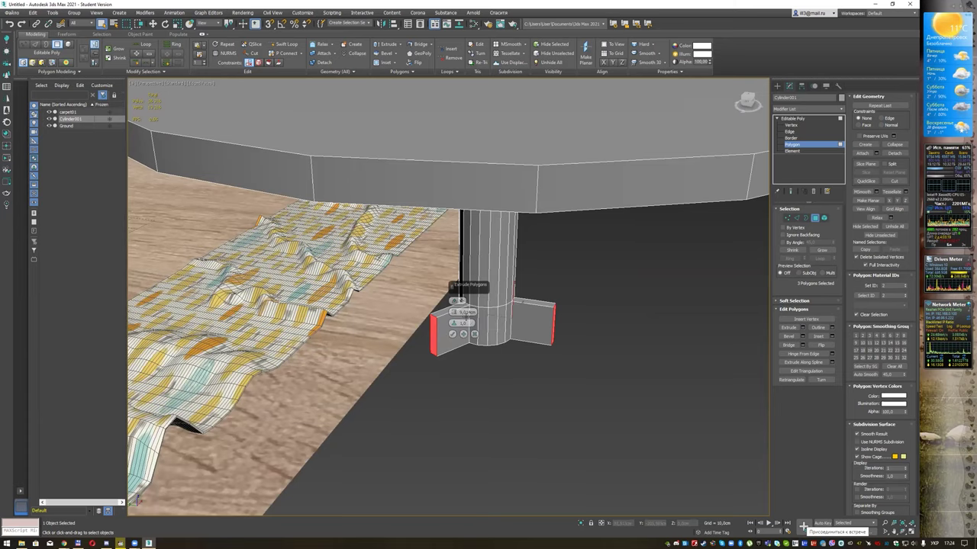
drag(452, 315, 599, 362)
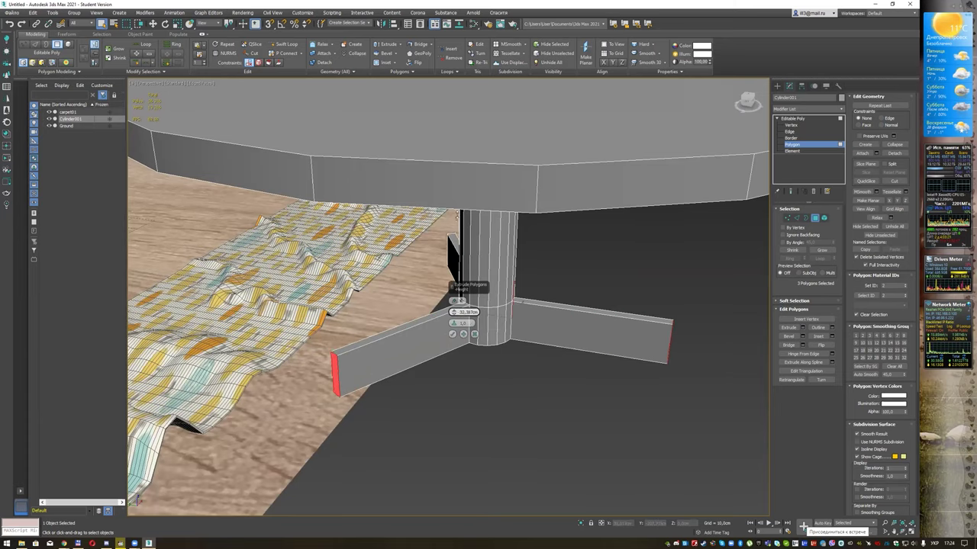
alt+middle_drag(599, 363, 588, 347)
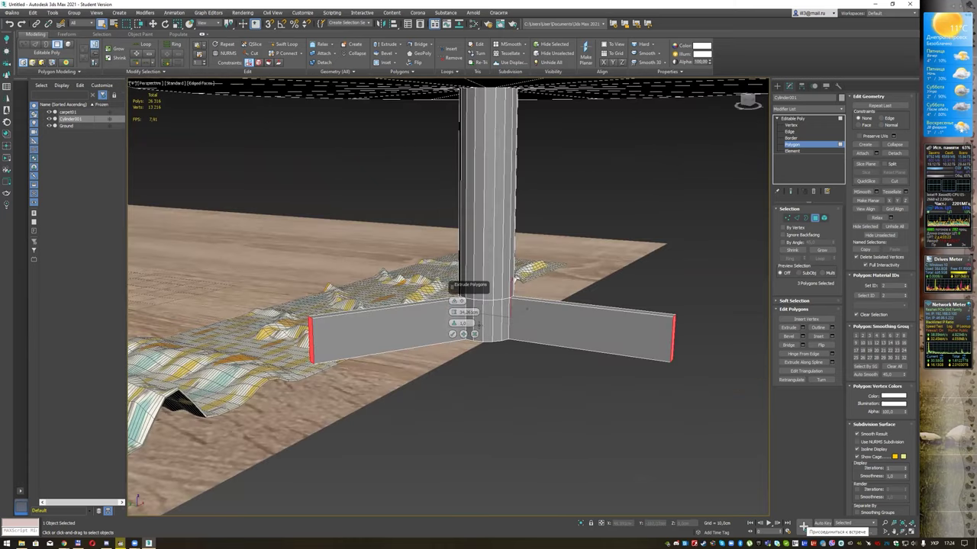
click(452, 334)
Step: Move the beam end faces down along Z so the legs slant toward the floor
key(w)
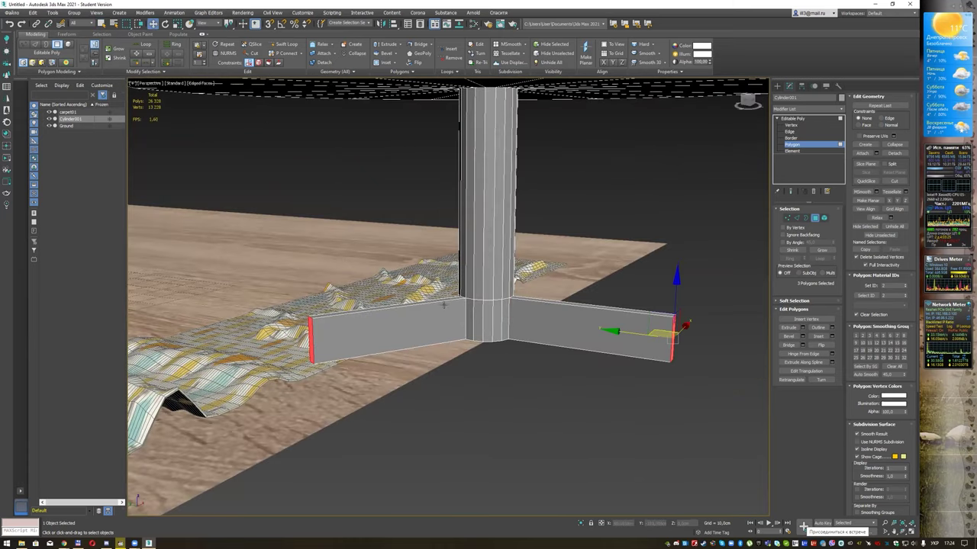
drag(677, 295, 676, 385)
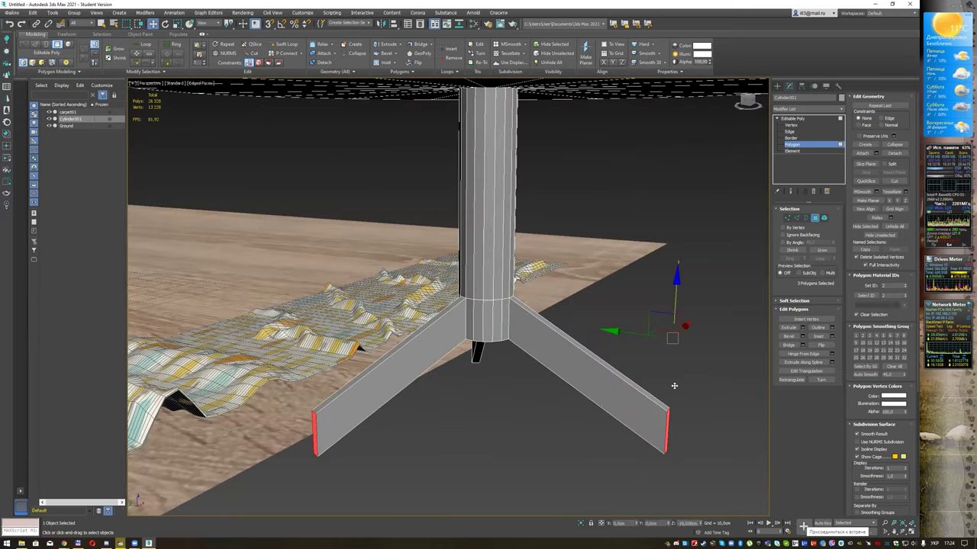
scroll(674, 387, down, 3)
alt+middle_drag(687, 369, 692, 369)
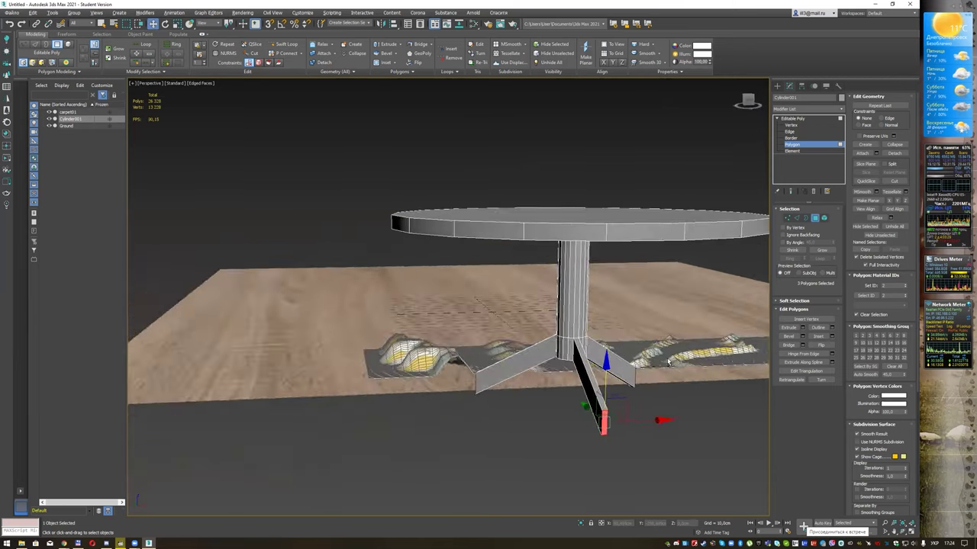
drag(677, 358, 670, 372)
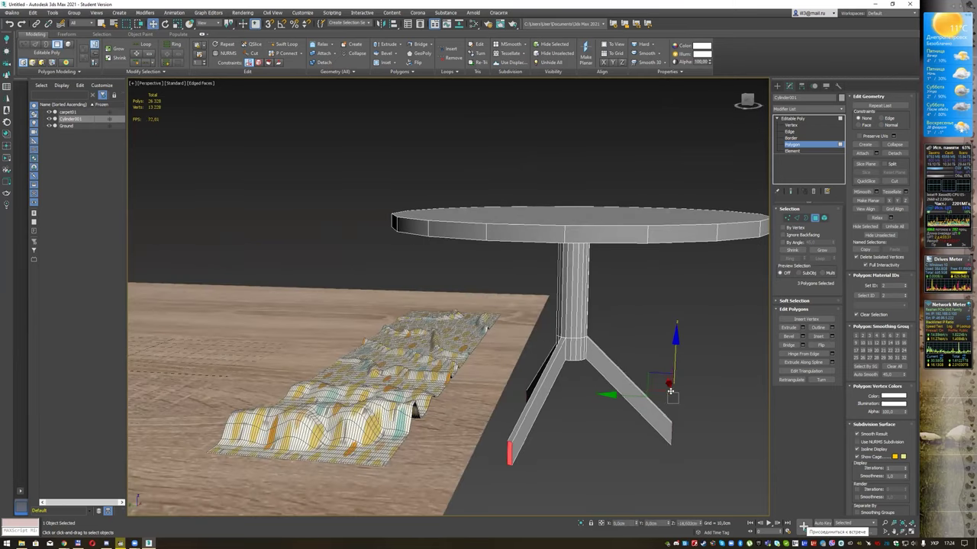
Step: Extrude the three leg-end polygons a short distance
click(802, 328)
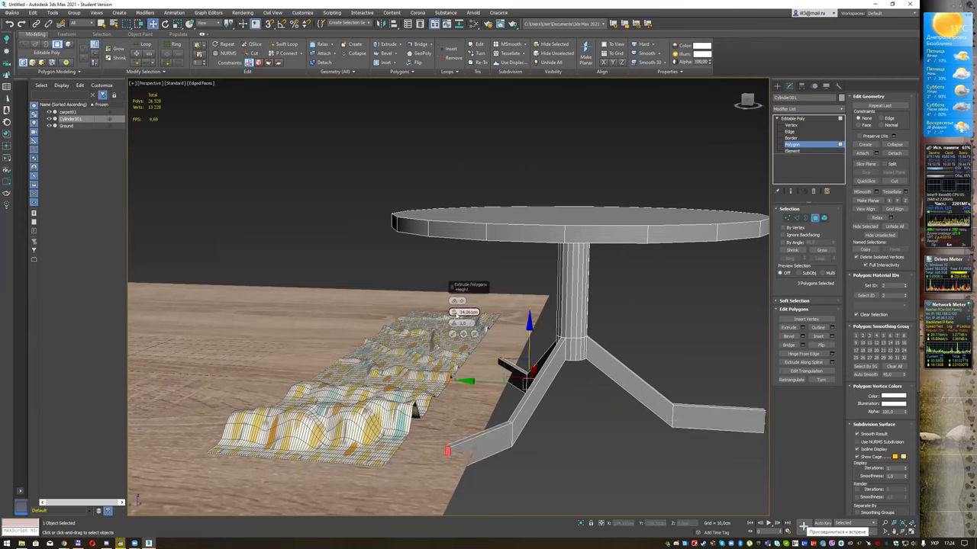
drag(452, 322, 467, 422)
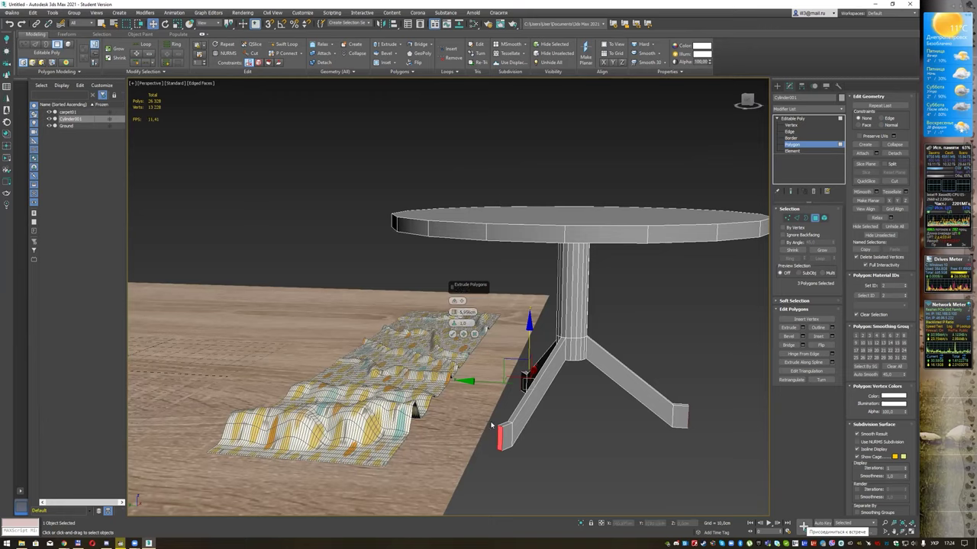
click(453, 333)
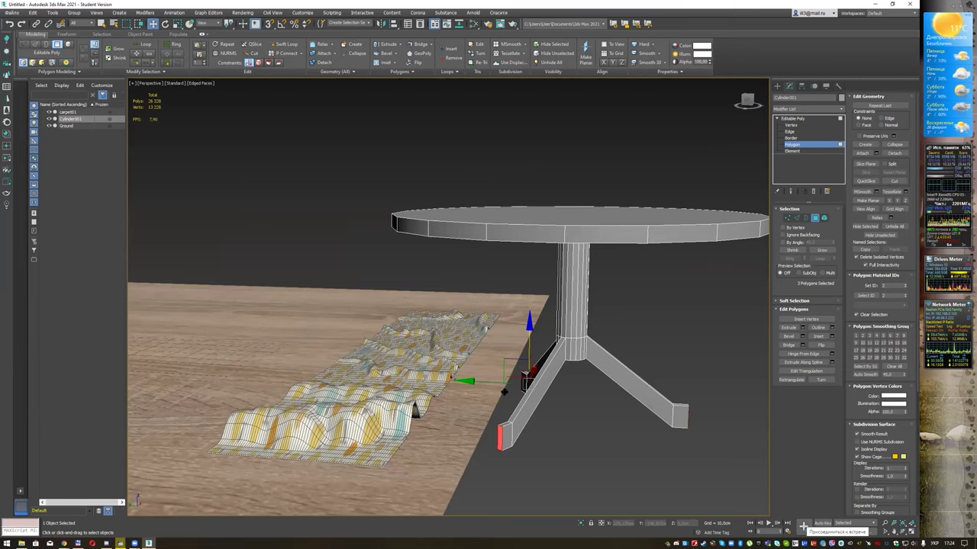
Step: Lower the leg-end faces along Z to form flat feet near the floor
key(q)
click(504, 436)
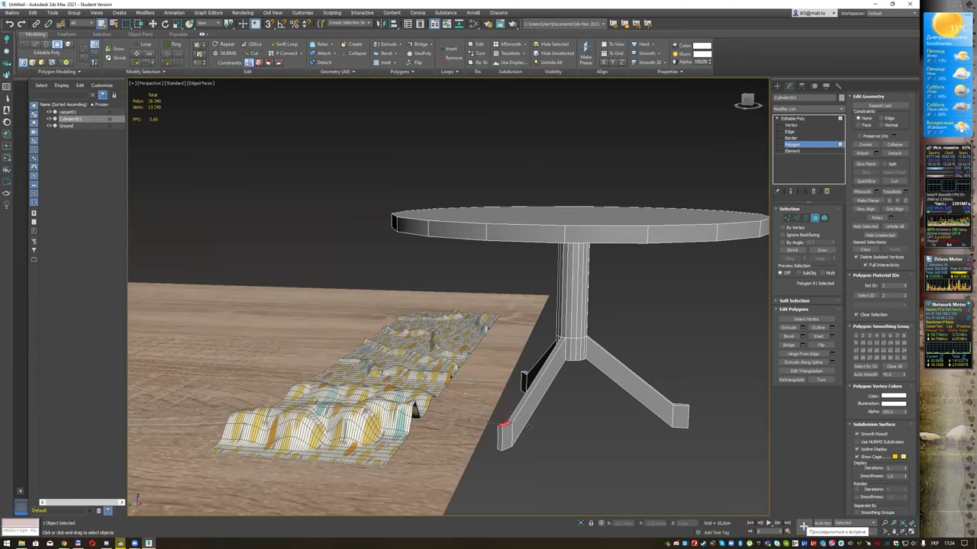
alt+middle_drag(503, 436, 428, 431)
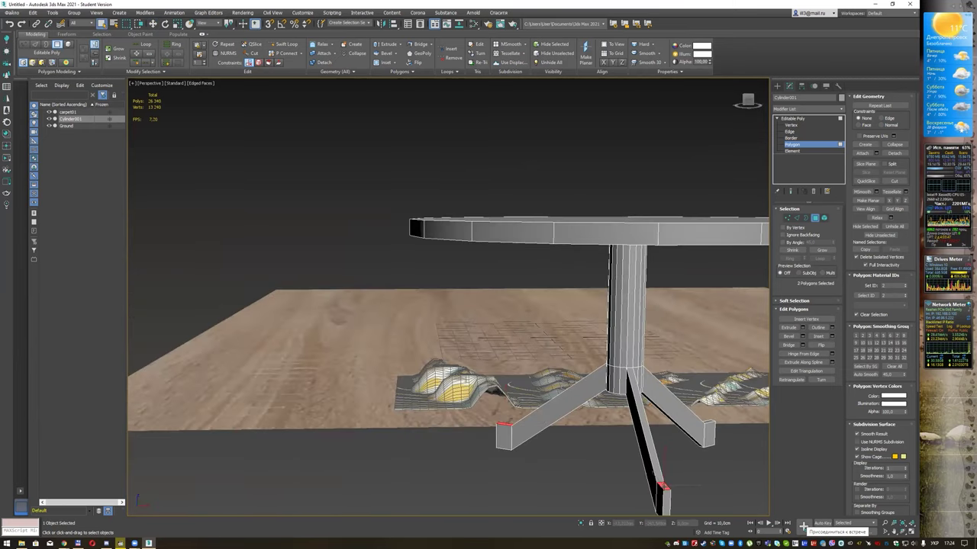
mouse_move(707, 452)
alt+middle_down()
mouse_move(666, 439)
mouse_move(643, 450)
alt+middle_up()
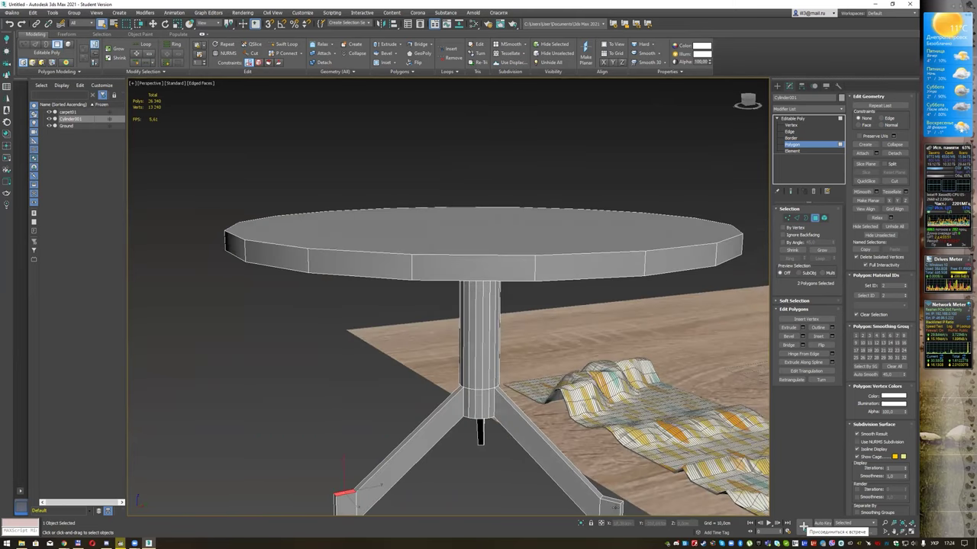
key(w)
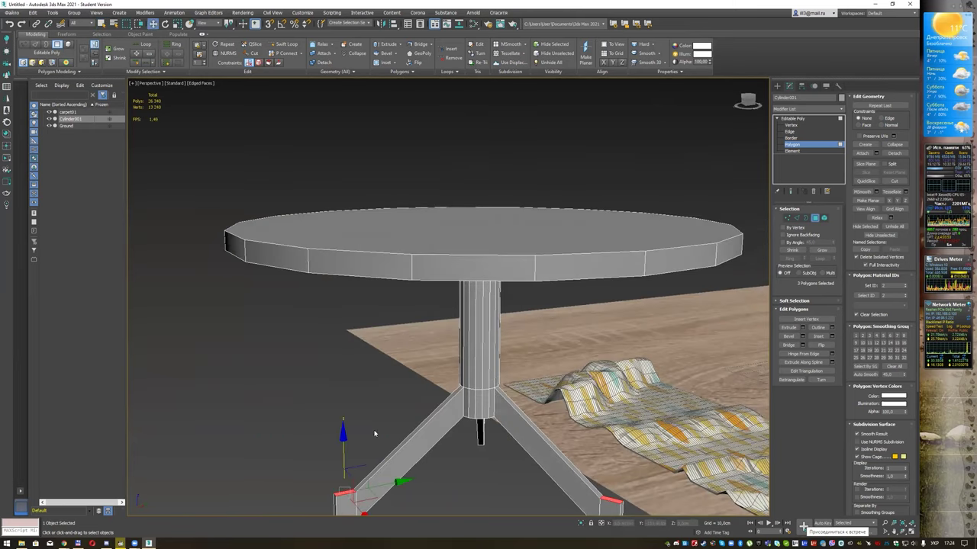
mouse_move(415, 455)
alt+middle_down()
mouse_move(420, 386)
mouse_move(353, 362)
alt+middle_up()
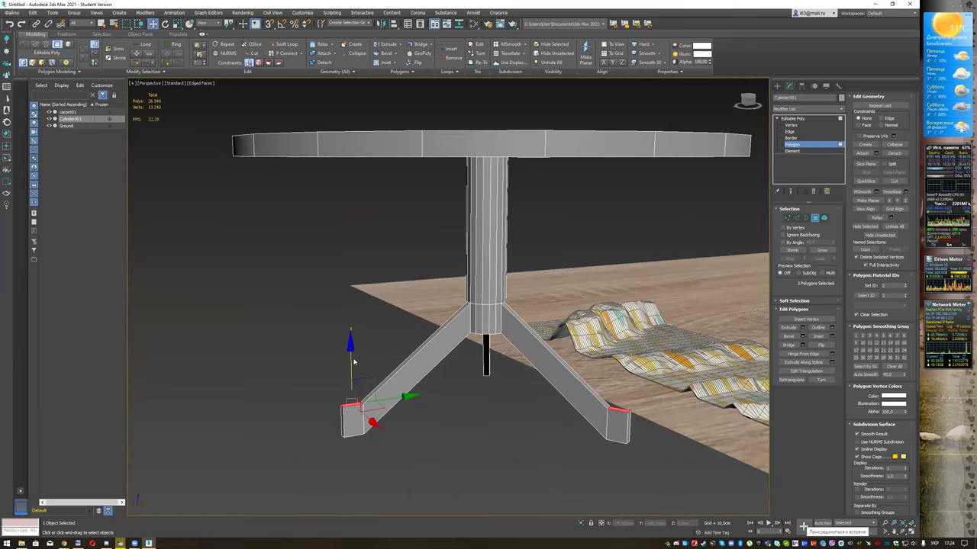
drag(350, 363, 350, 383)
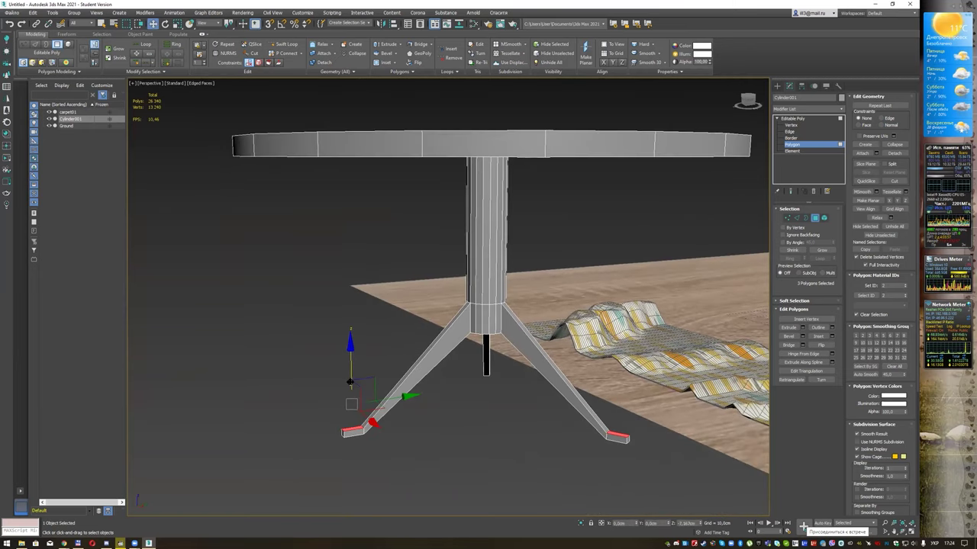
alt+middle_drag(458, 388, 601, 395)
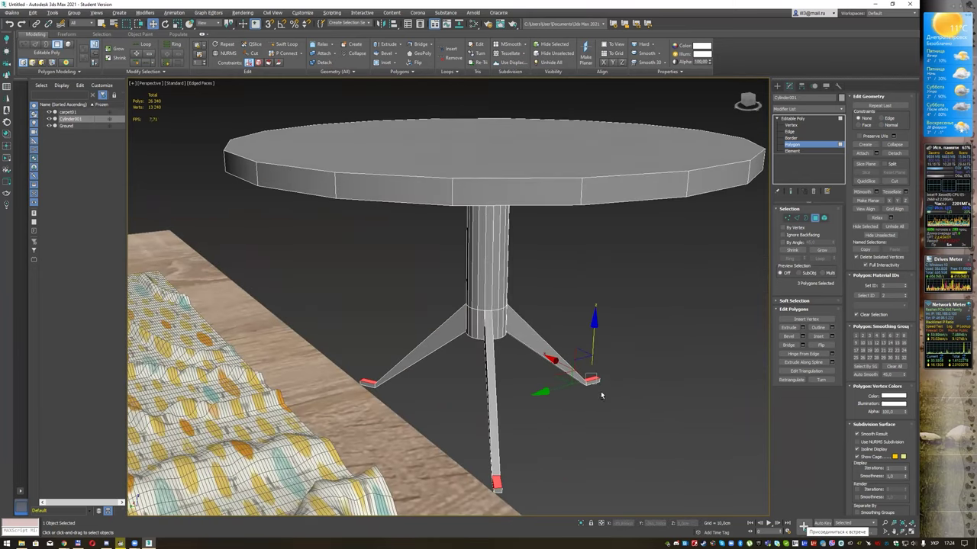
click(702, 213)
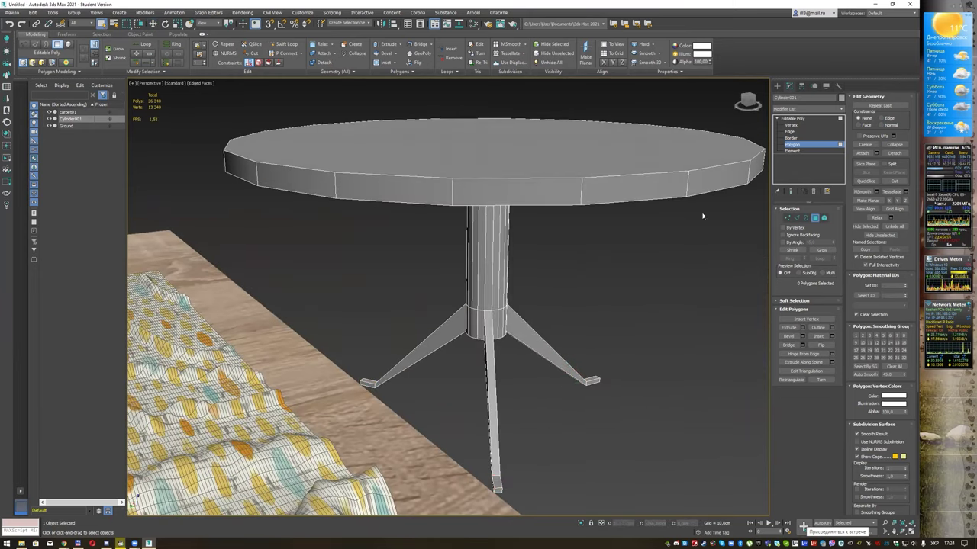
Step: Move the whole table across the floor and adjust its height in Front view
click(797, 120)
scroll(621, 154, down, 5)
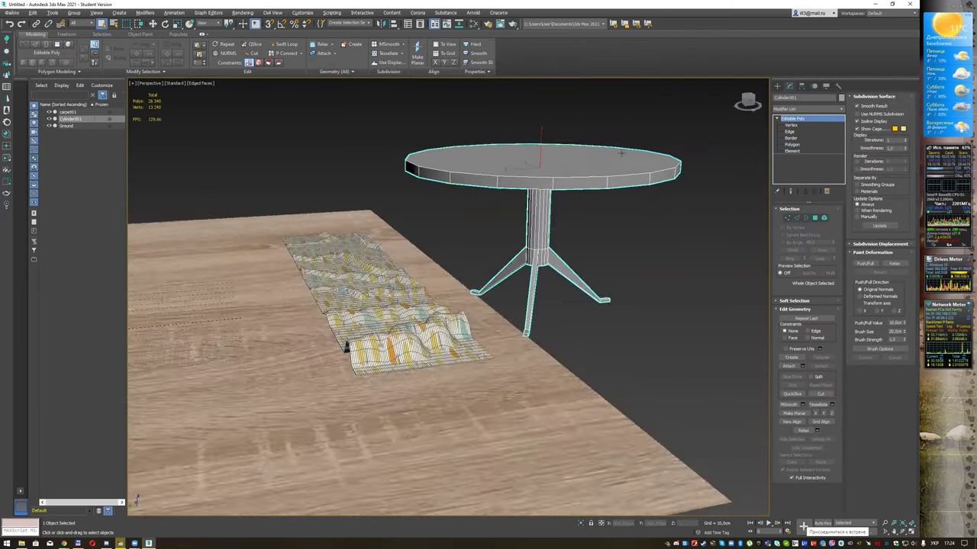
alt+middle_drag(595, 160, 621, 154)
key(w)
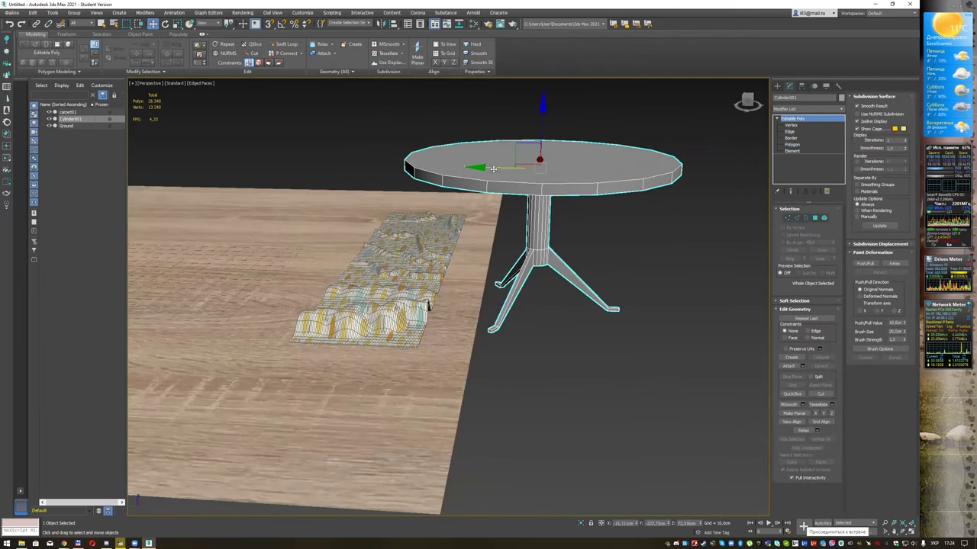
drag(547, 166, 128, 177)
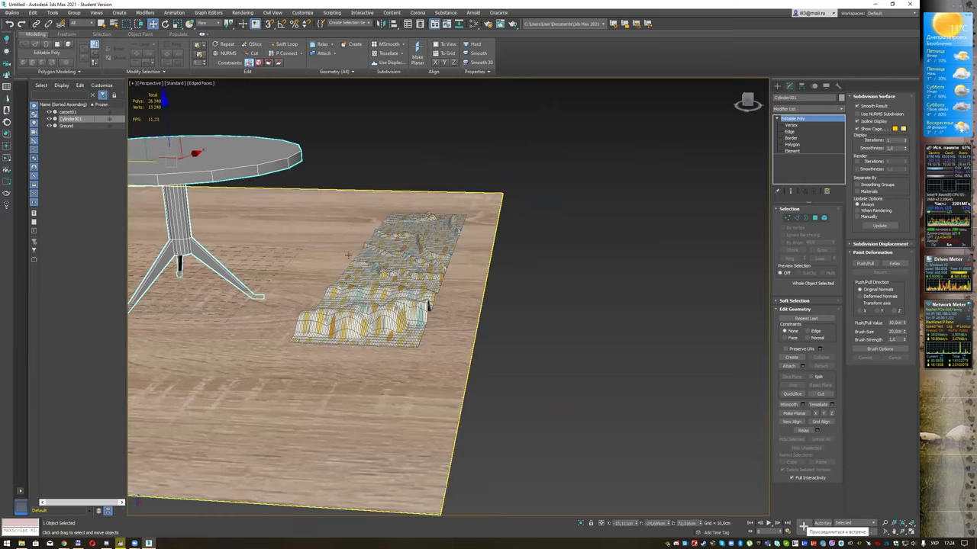
alt+middle_drag(128, 177, 563, 188)
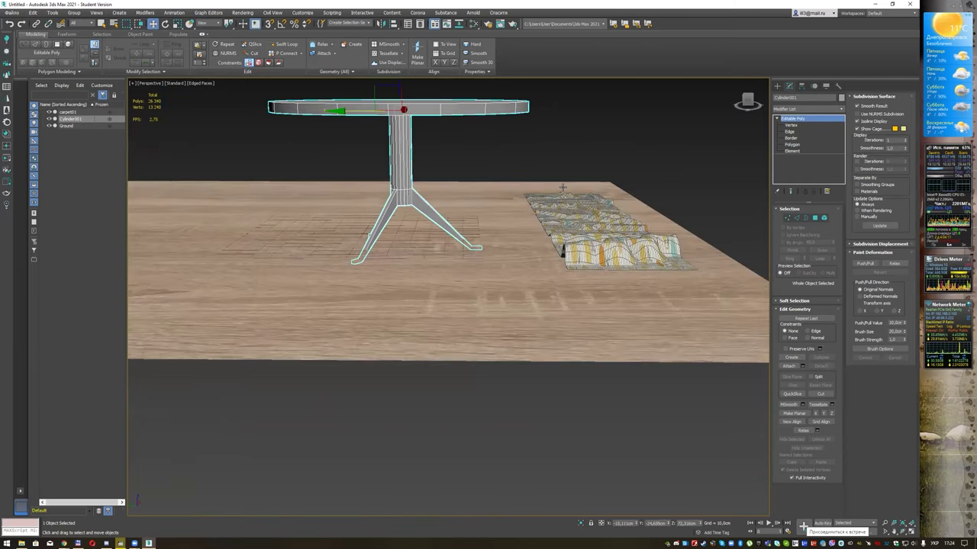
key(f)
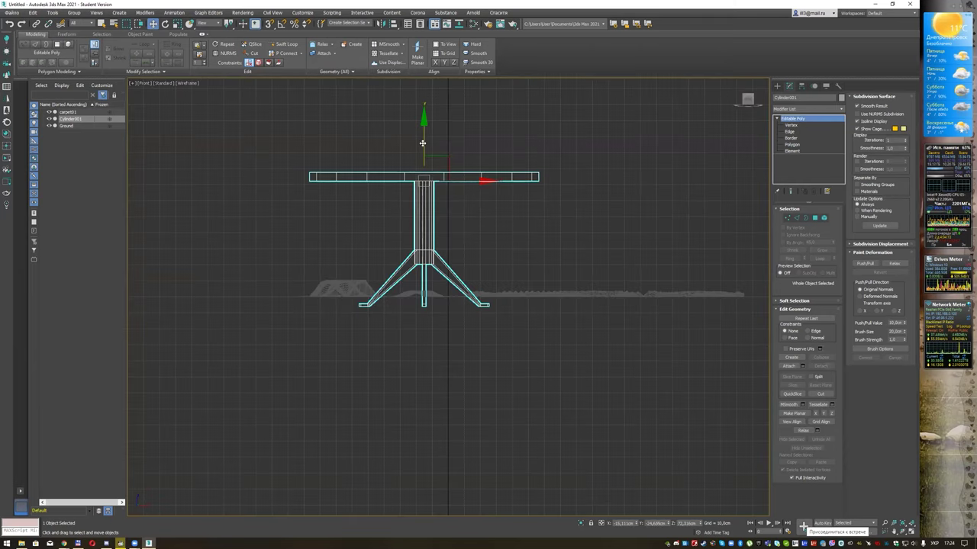
drag(422, 143, 422, 129)
mouse_move(484, 167)
mouse_down()
mouse_move(576, 169)
mouse_move(551, 144)
mouse_up()
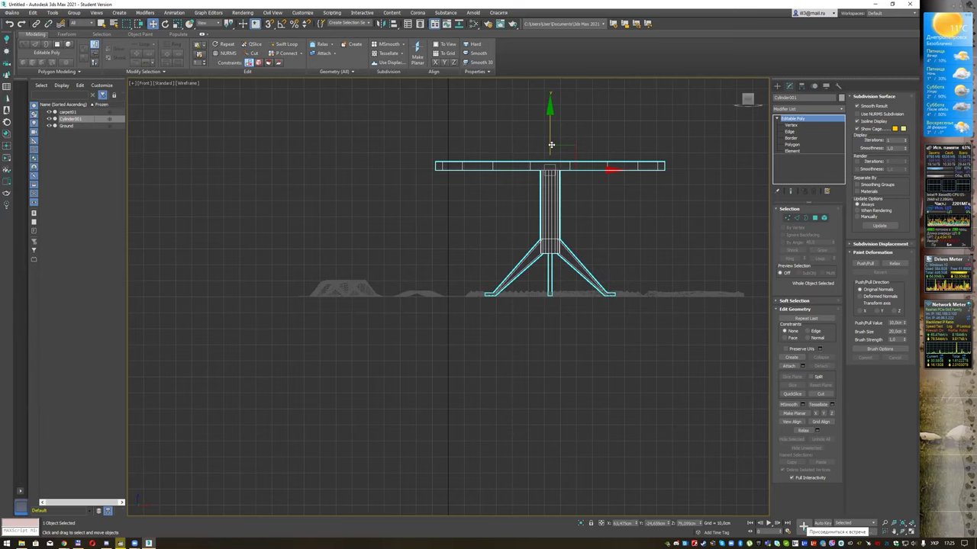
Step: Show the table in shaded Perspective view and select its name field
key(p)
alt+middle_drag(600, 167, 618, 171)
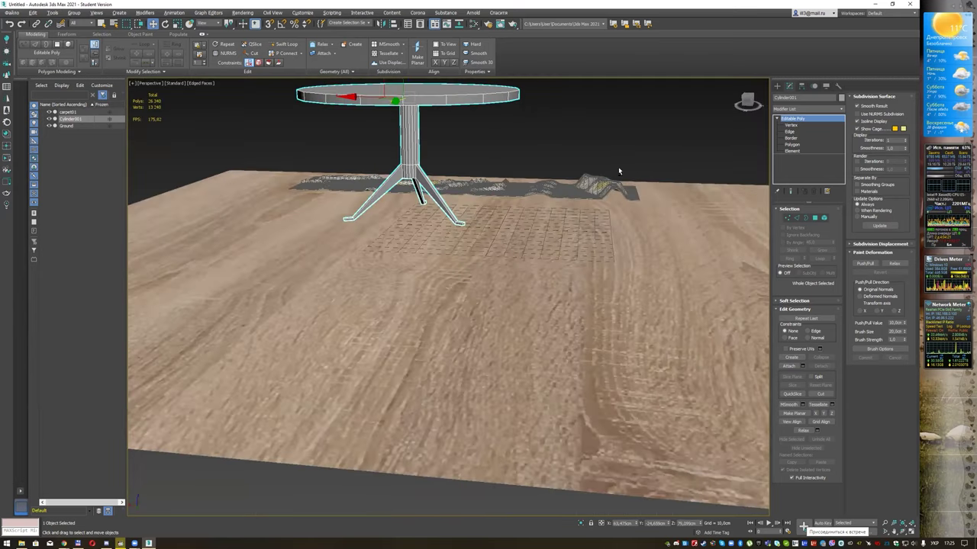
scroll(618, 166, down, 5)
key(q)
click(808, 98)
text(table)
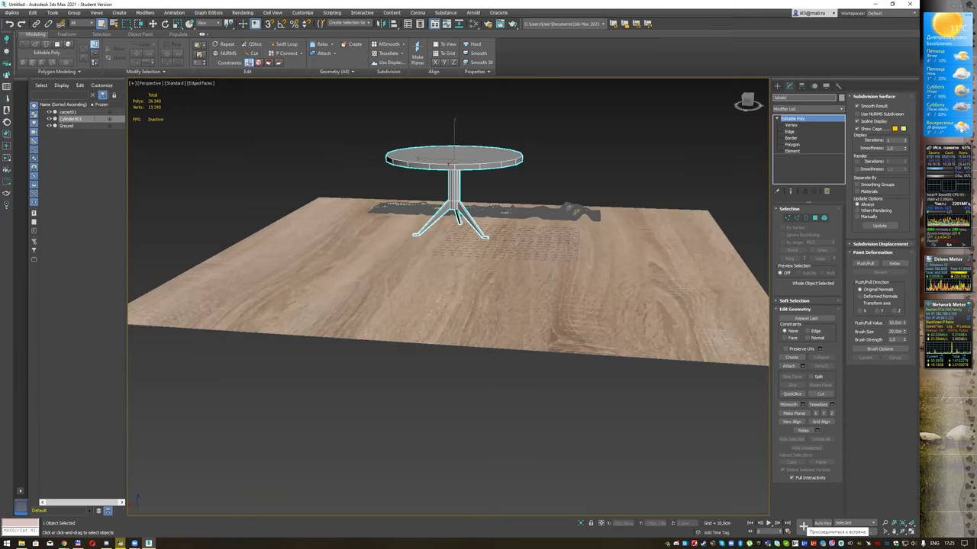
Step: Rename the table to 'tabale' and frame it in Top view
key(Return)
alt+middle_drag(541, 172, 488, 235)
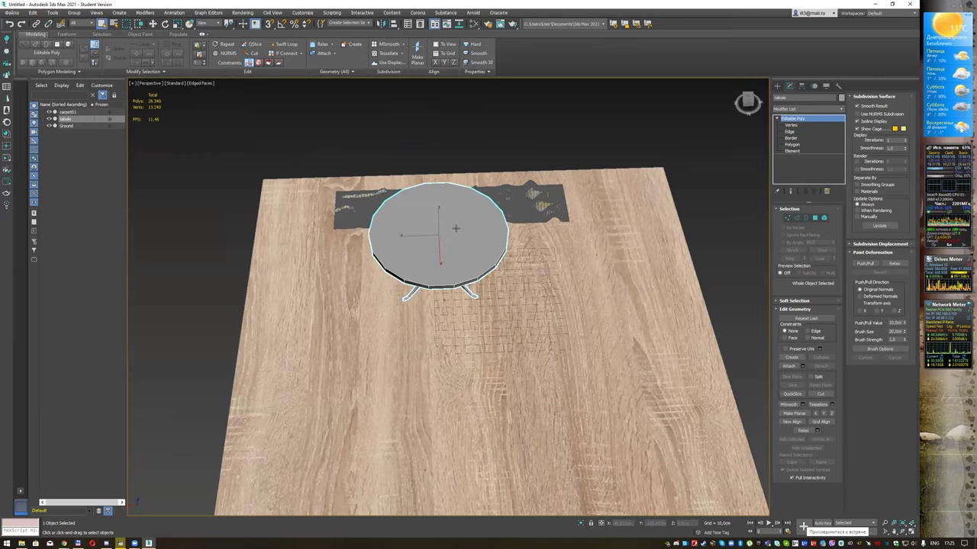
key(t)
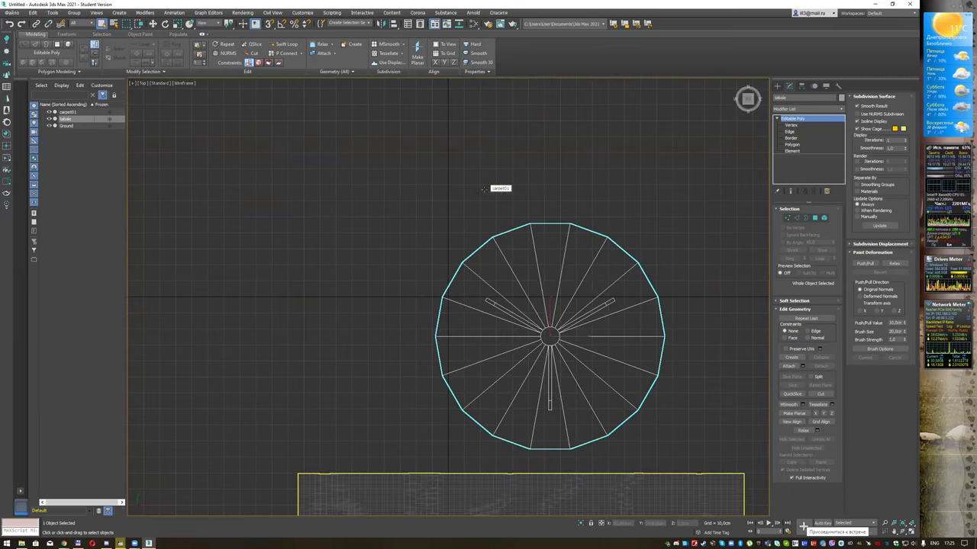
middle_drag(600, 279, 521, 184)
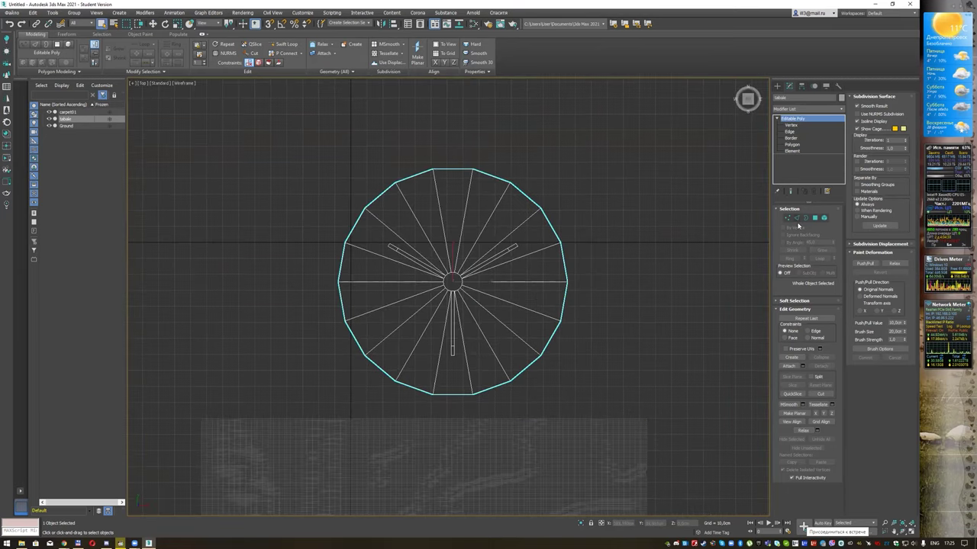
Step: Draw a roughly 160 cm square Plane001 over the table
click(776, 87)
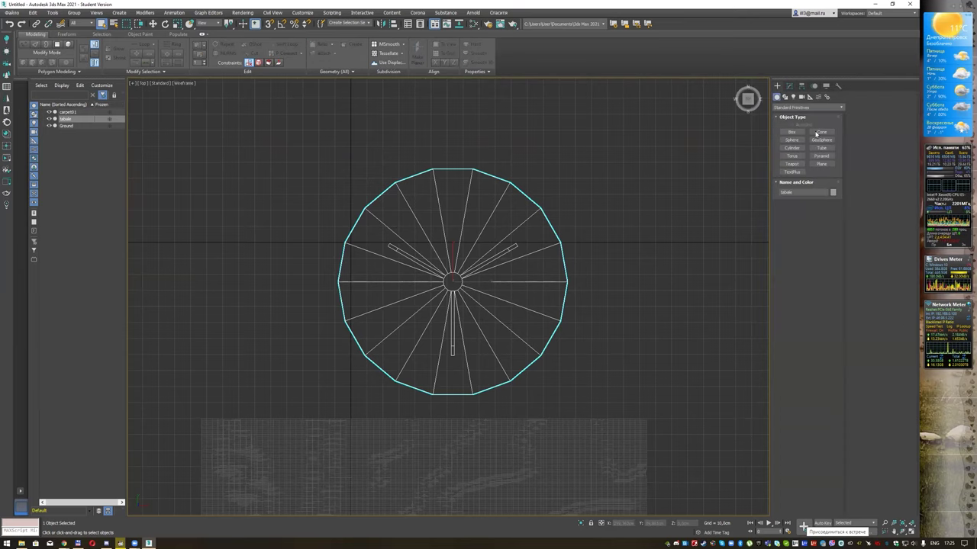
click(821, 163)
drag(303, 152, 489, 366)
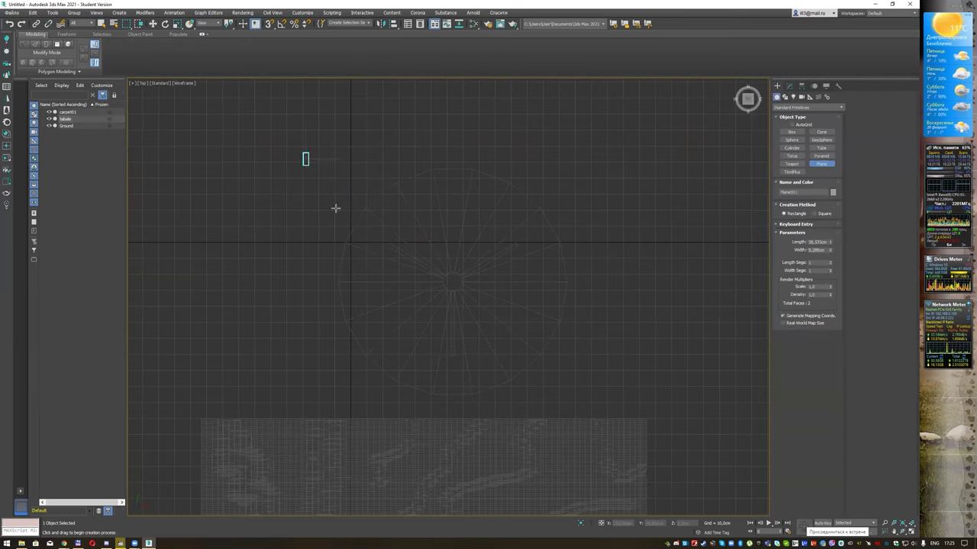
drag(539, 388, 598, 418)
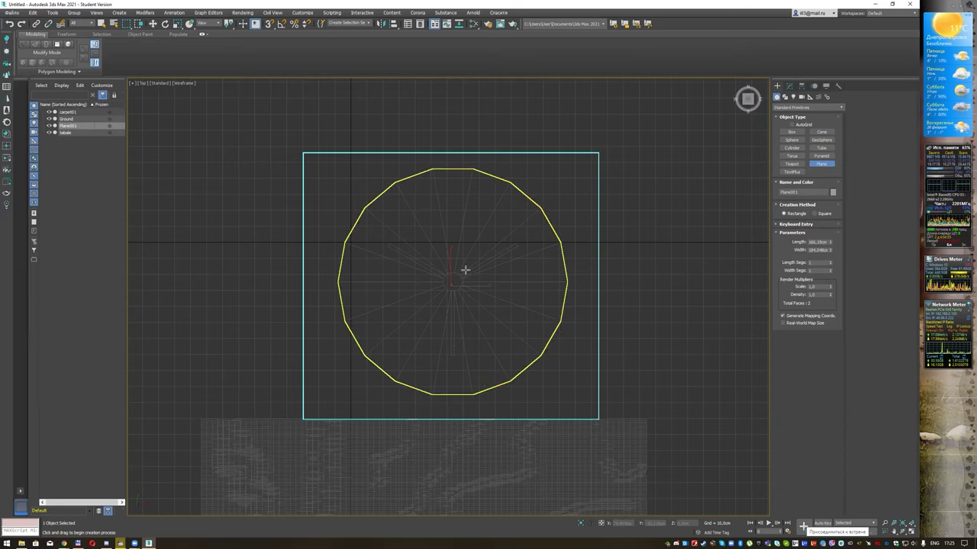
key(p)
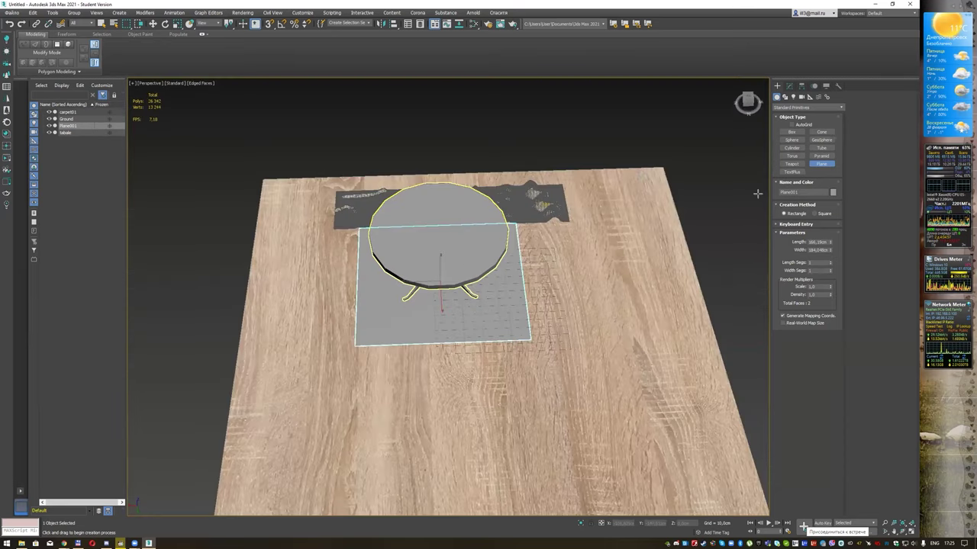
Step: Rename Plane001 to Carpet2 in the Modify panel
click(789, 86)
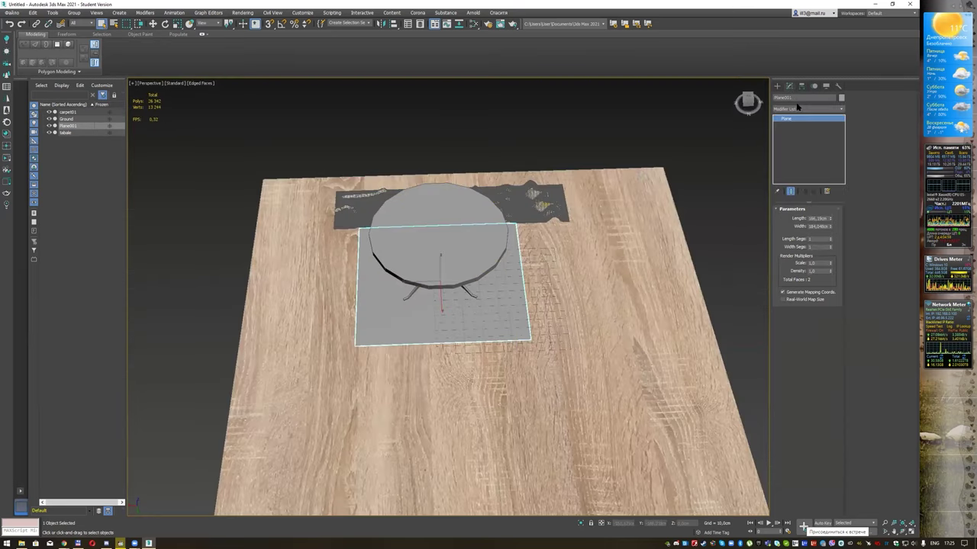
text(Carpet02)
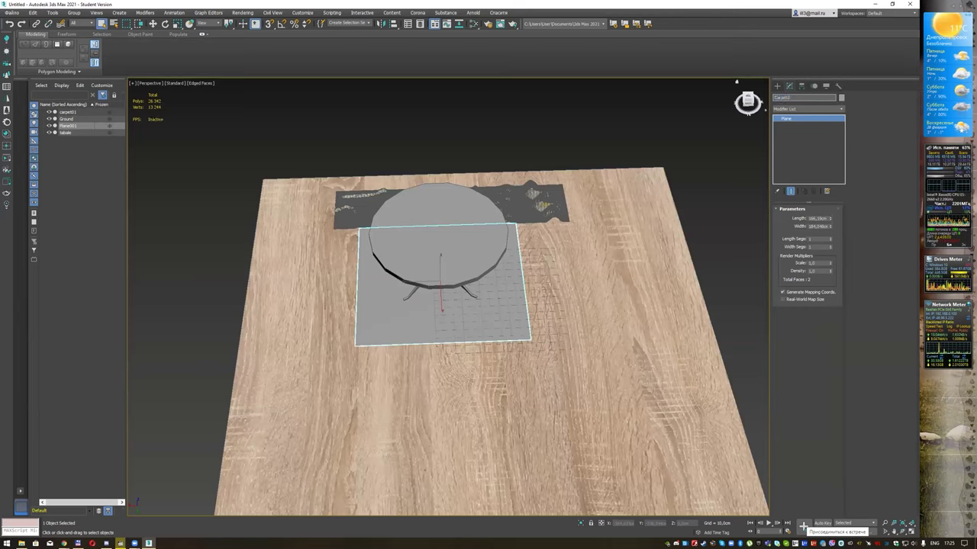
key(Return)
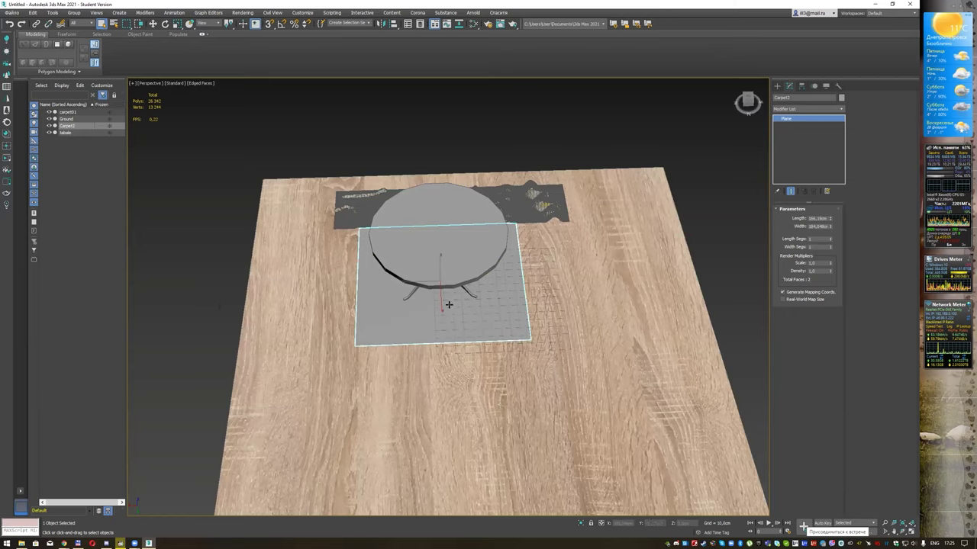
Step: Lift Carpet2 above the tabletop and rotate it slightly around its vertical axis
mouse_move(545, 266)
alt+middle_down()
mouse_move(558, 242)
mouse_move(531, 230)
alt+middle_up()
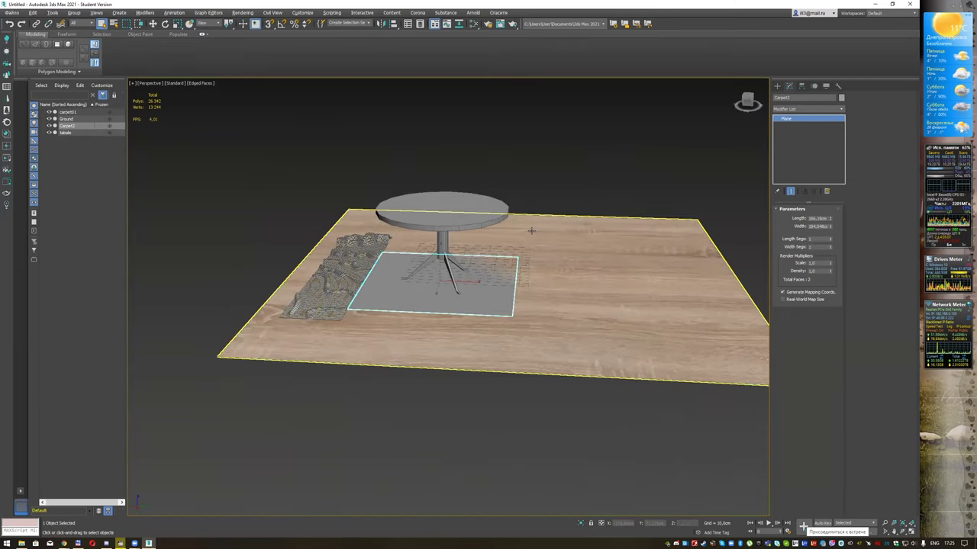
key(w)
drag(436, 228, 440, 103)
mouse_move(457, 190)
alt+middle_down()
mouse_move(527, 209)
mouse_move(476, 205)
mouse_move(458, 190)
alt+middle_up()
key(q)
key(e)
drag(417, 167, 391, 181)
mouse_move(458, 183)
alt+middle_down()
mouse_move(528, 178)
mouse_move(505, 189)
alt+middle_up()
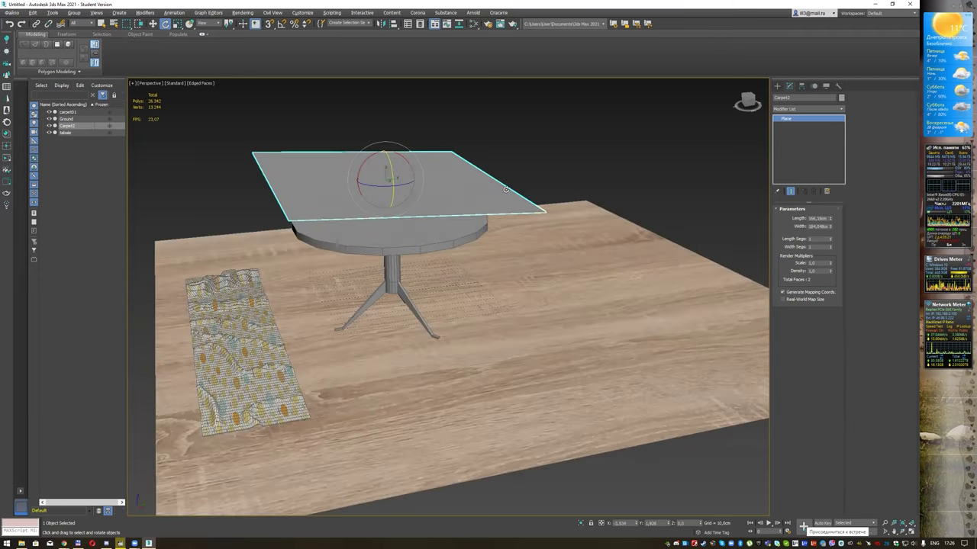
key(q)
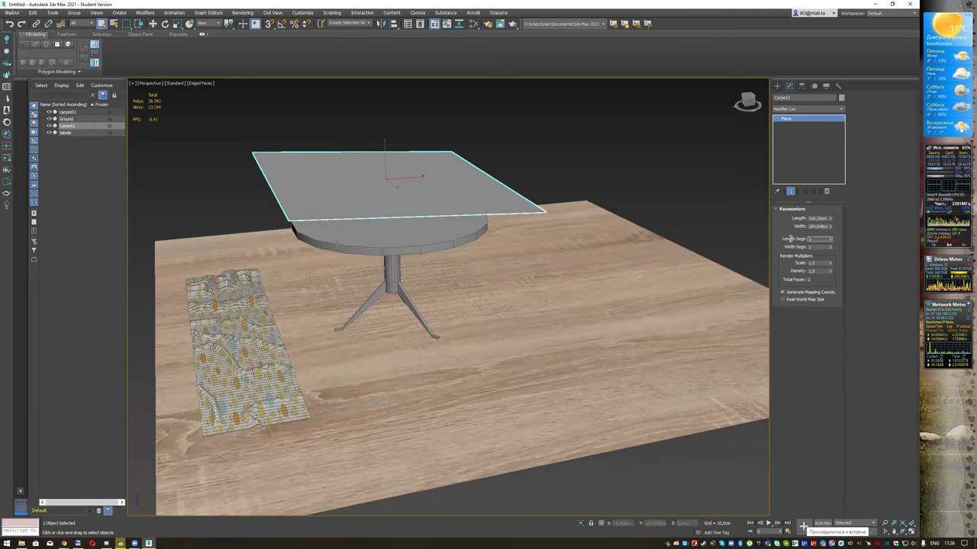
Step: Set Carpet2's Length Segs and Width Segs to 90 each, creating 16,200 faces
text(90)
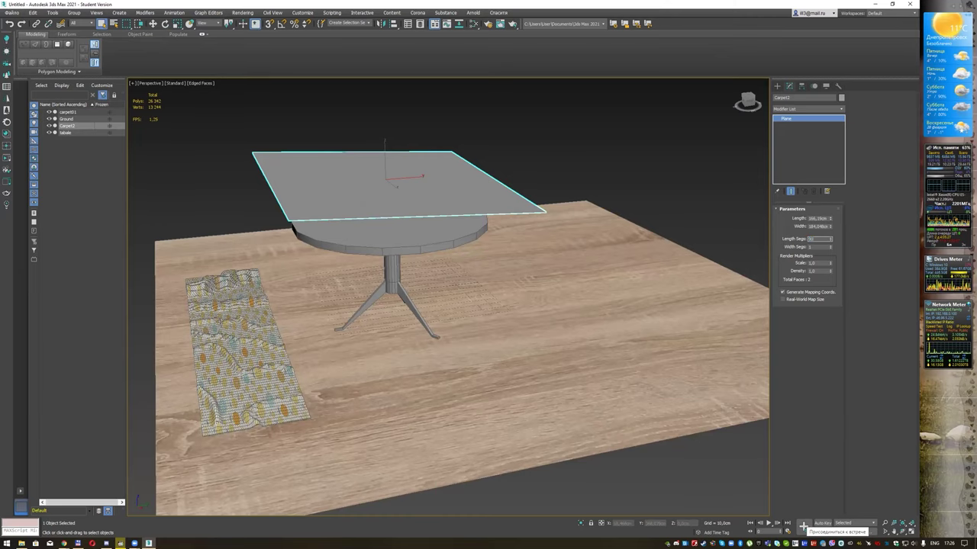
key(Tab)
text(90)
key(Return)
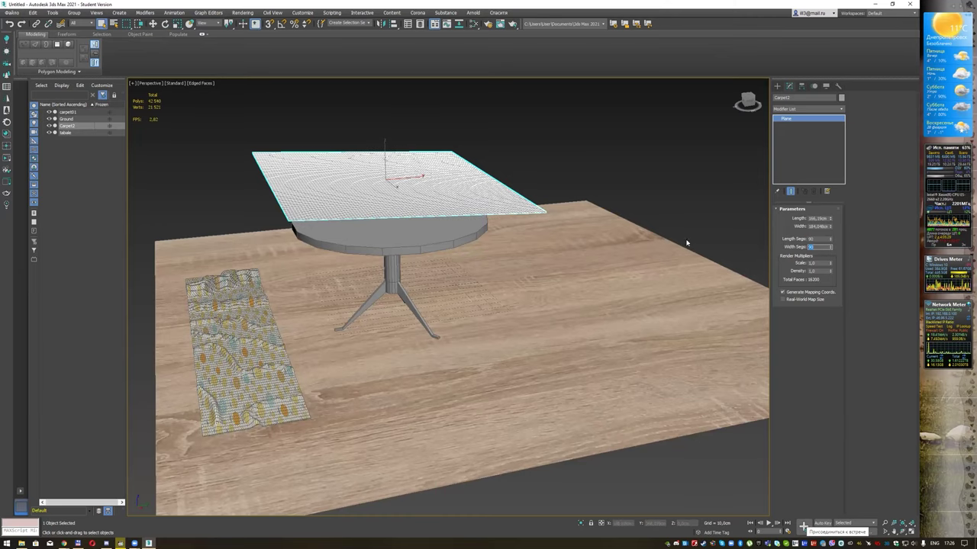
mouse_move(564, 153)
alt+middle_down()
mouse_move(543, 148)
mouse_move(555, 146)
alt+middle_up()
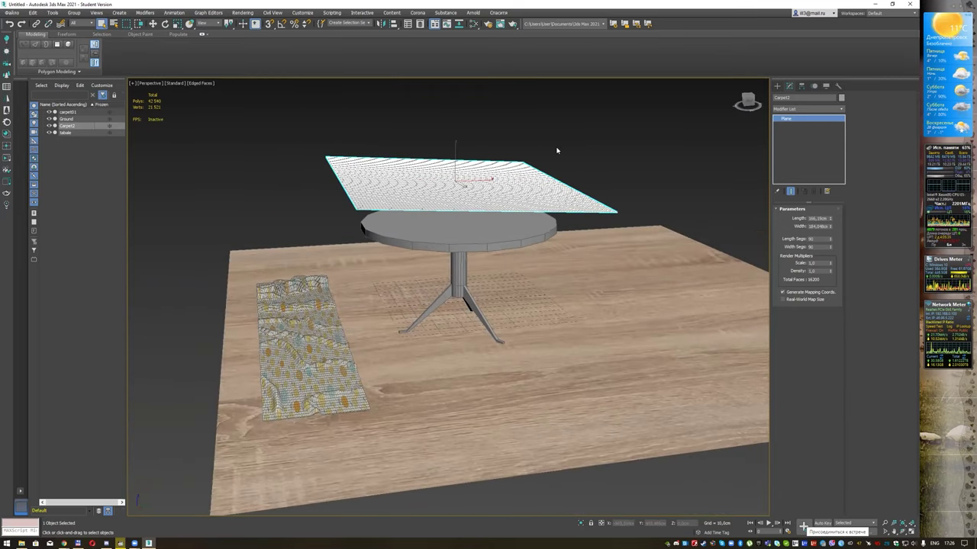
middle_drag(554, 138, 555, 127)
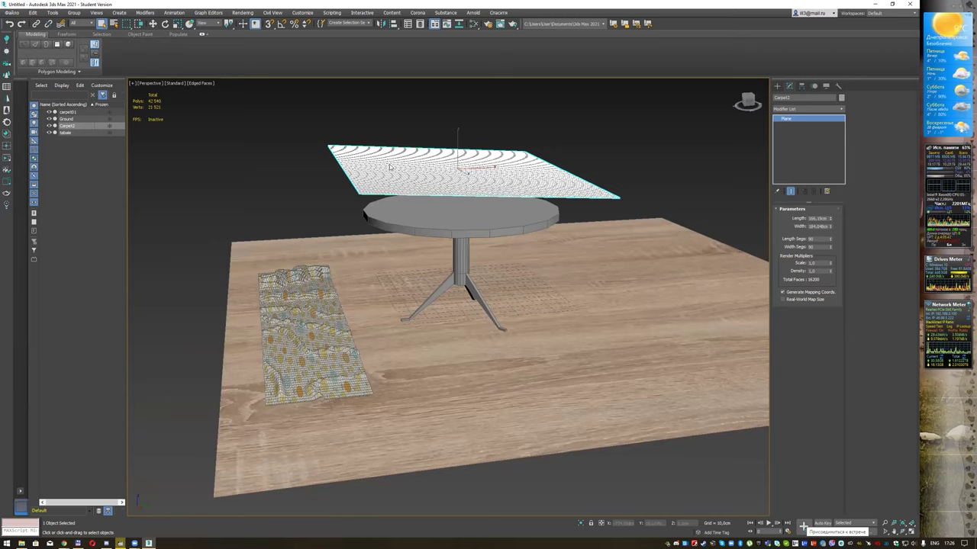
Step: Save the scene on the Desktop under the file name cloth
key(ctrl+s)
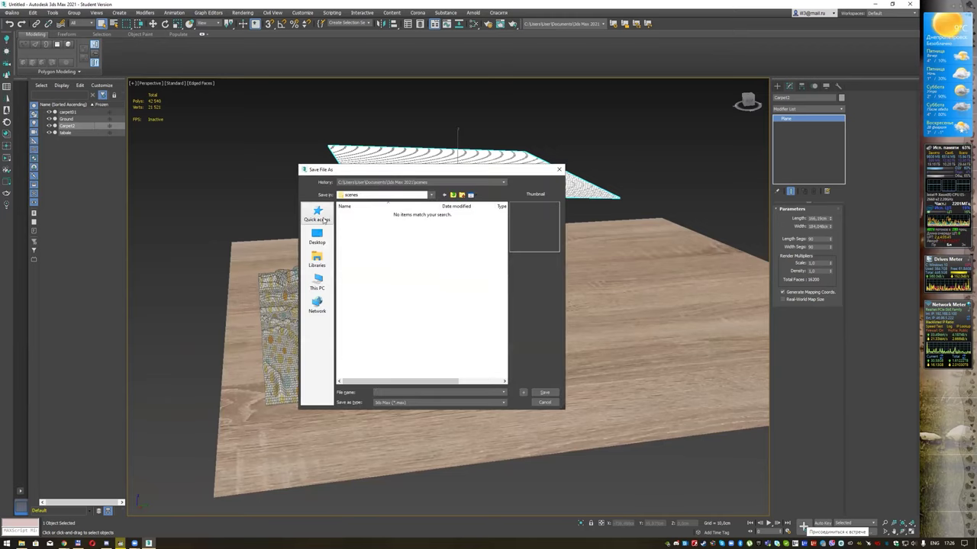
click(317, 237)
text(cc)
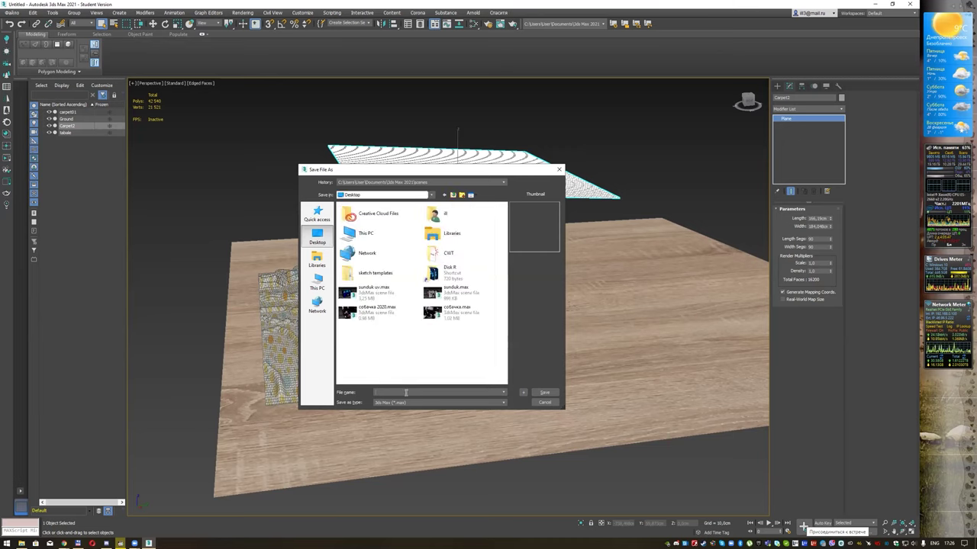
text(th)
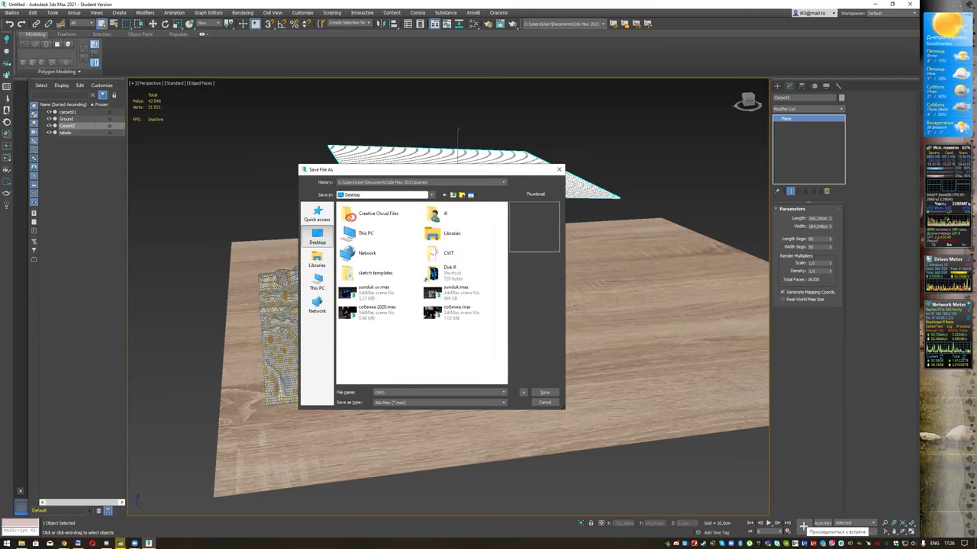
key(Return)
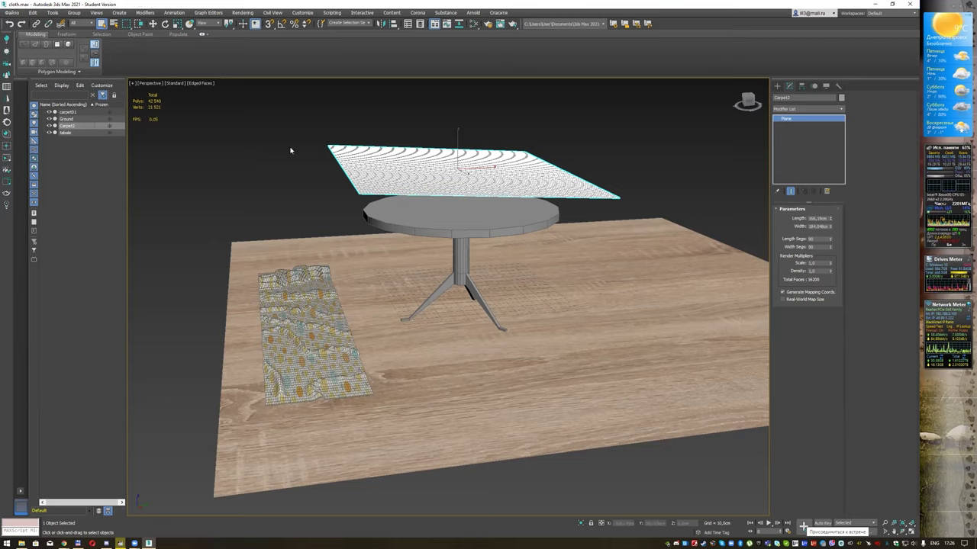
Step: Isolate the table and Carpet2 so only they are shown
ctrl+click(418, 222)
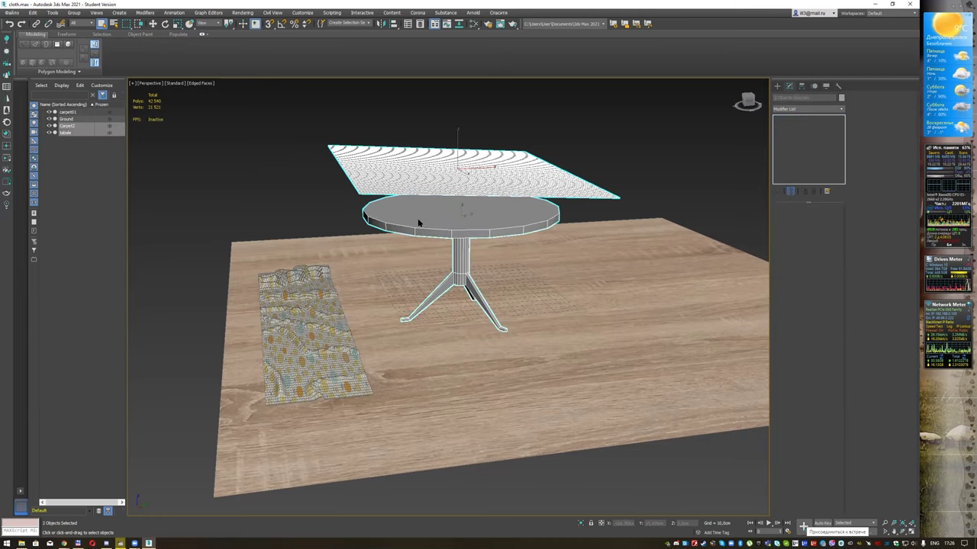
click(581, 523)
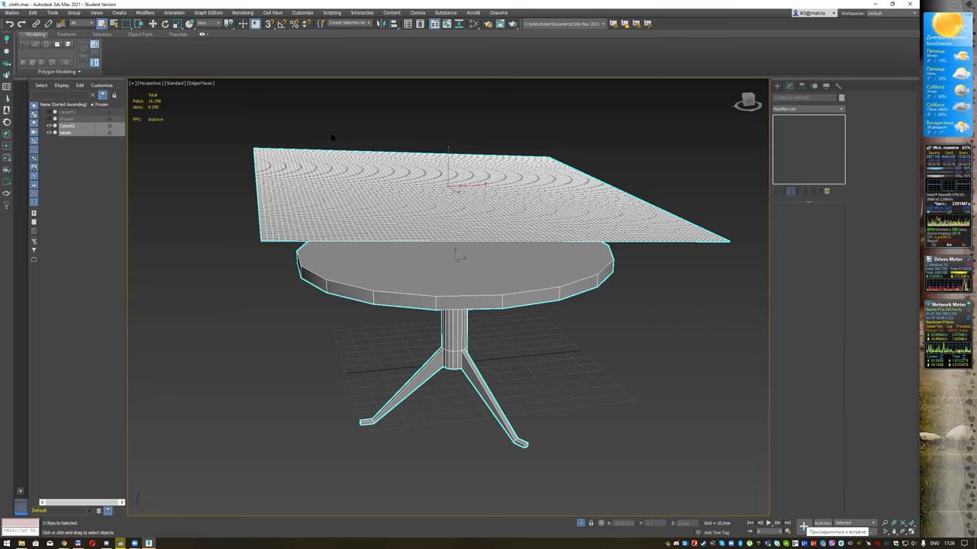
click(632, 130)
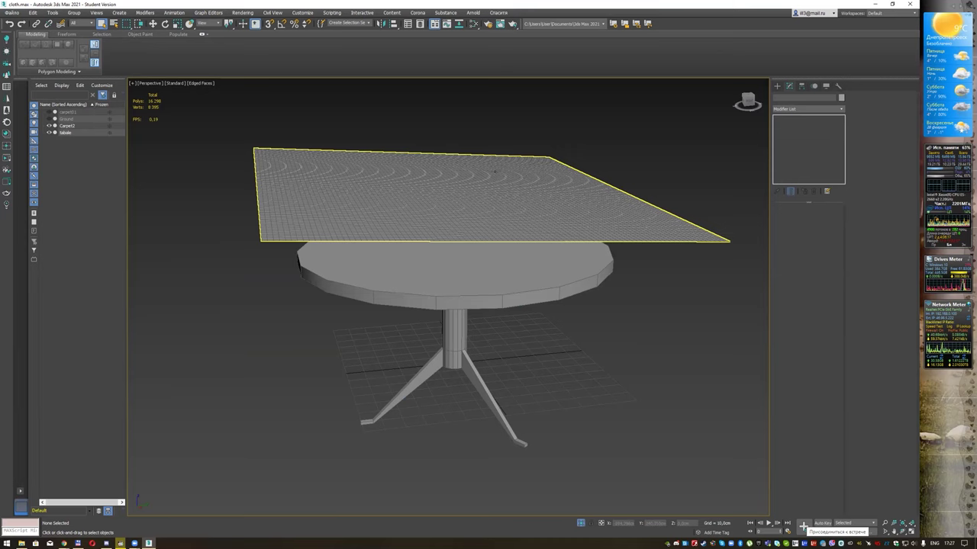
Step: Apply a Cloth modifier to Carpet2
click(494, 172)
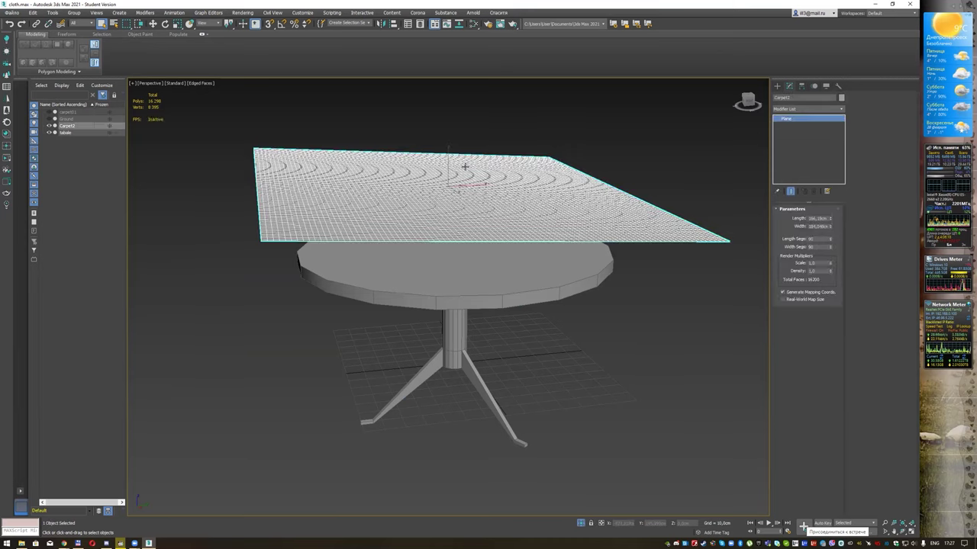
click(839, 109)
text(cloth)
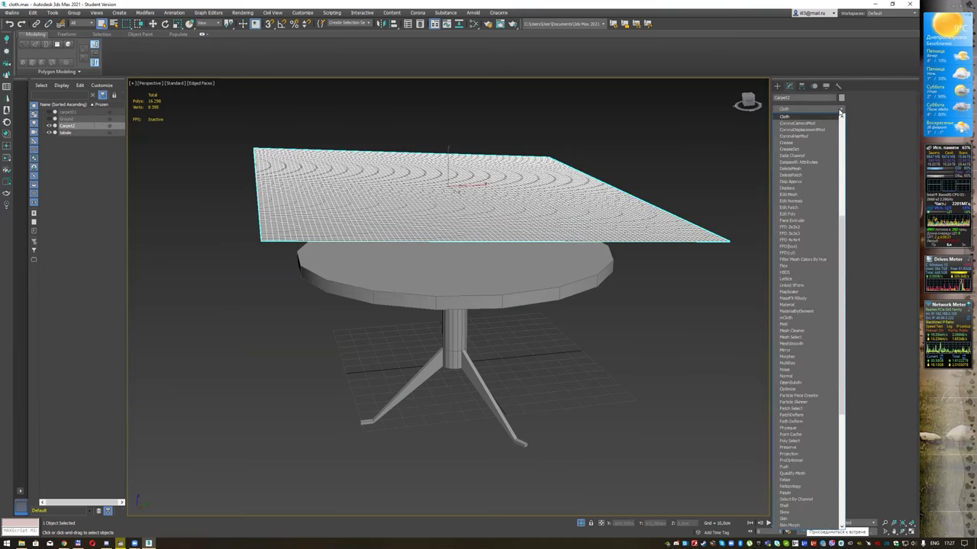
key(Return)
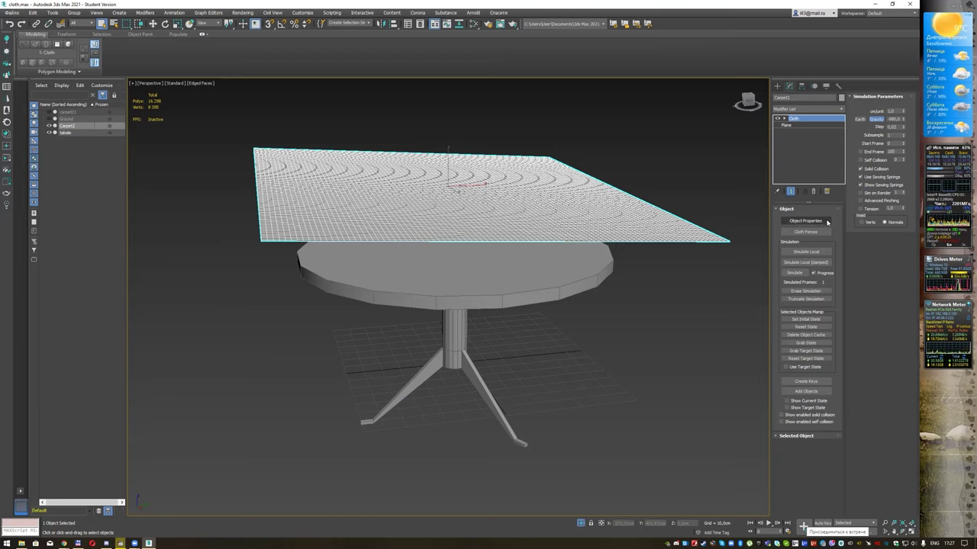
Step: Add the table to the Cloth simulation's object list
click(825, 222)
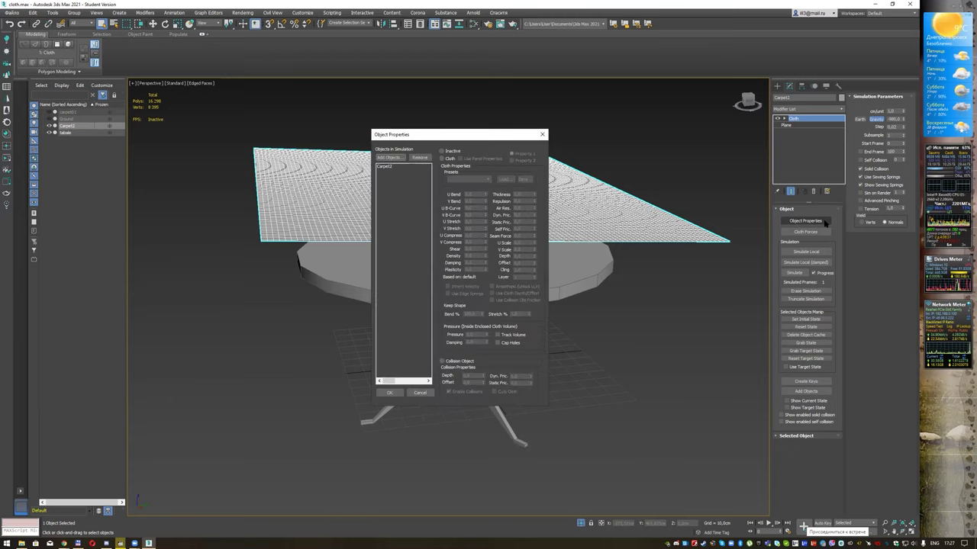
drag(477, 137, 625, 137)
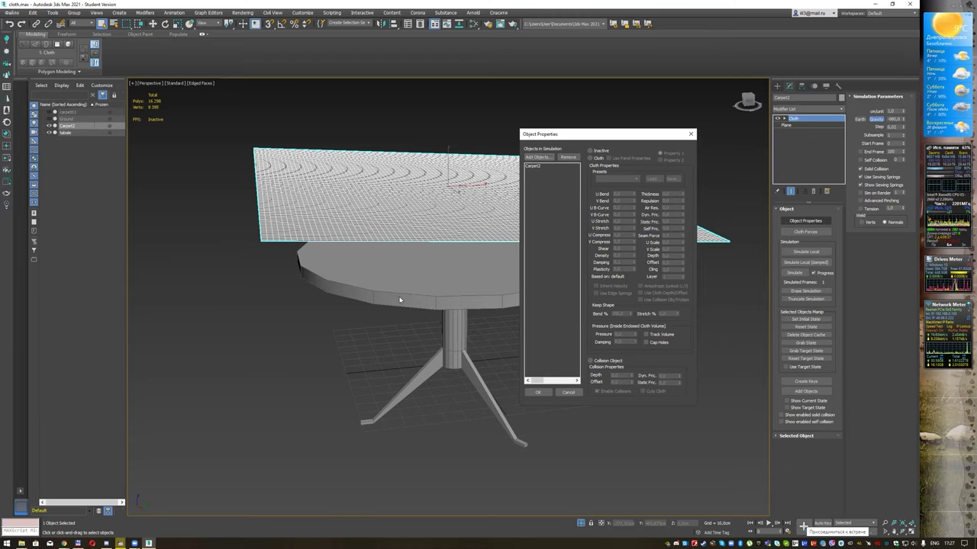
click(538, 157)
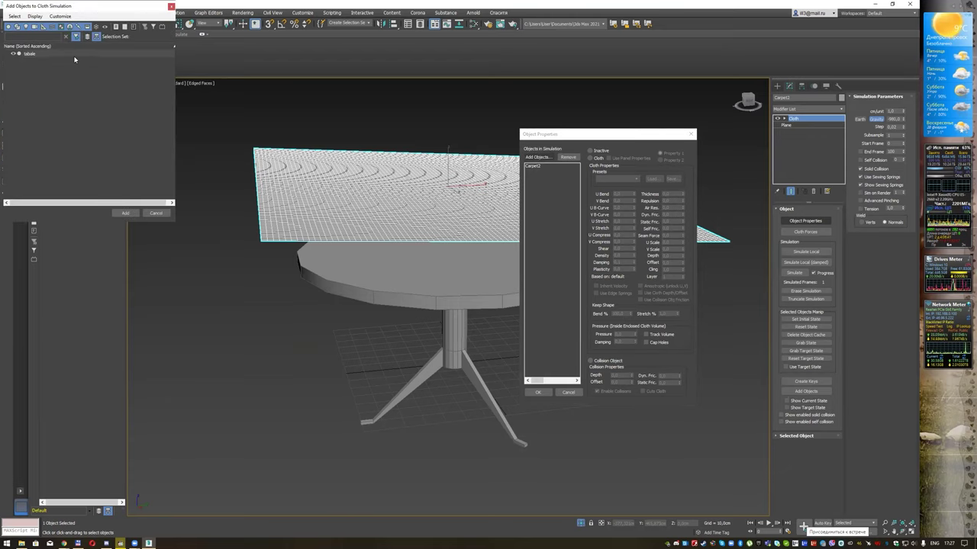
click(74, 56)
click(125, 213)
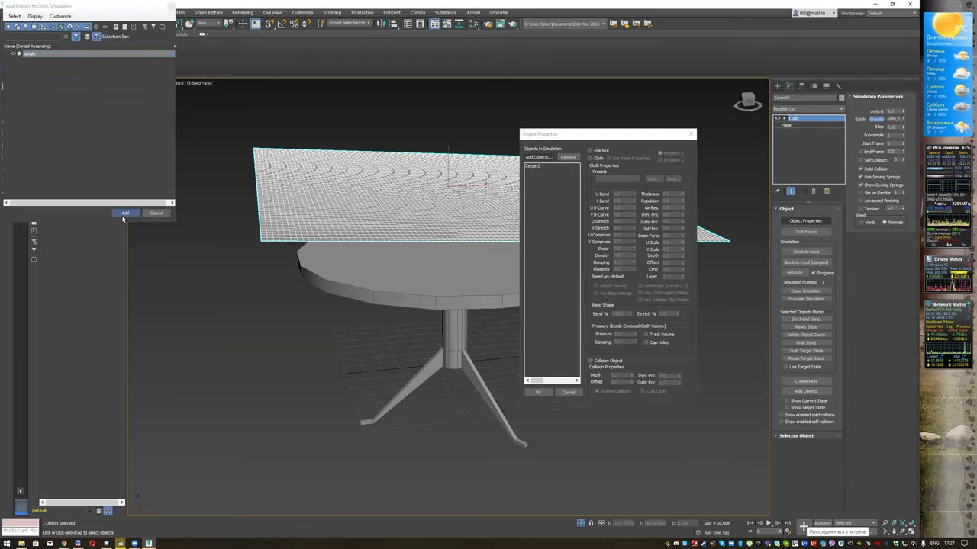
Step: Set Carpet2 as Cloth using the Silk preset
click(541, 167)
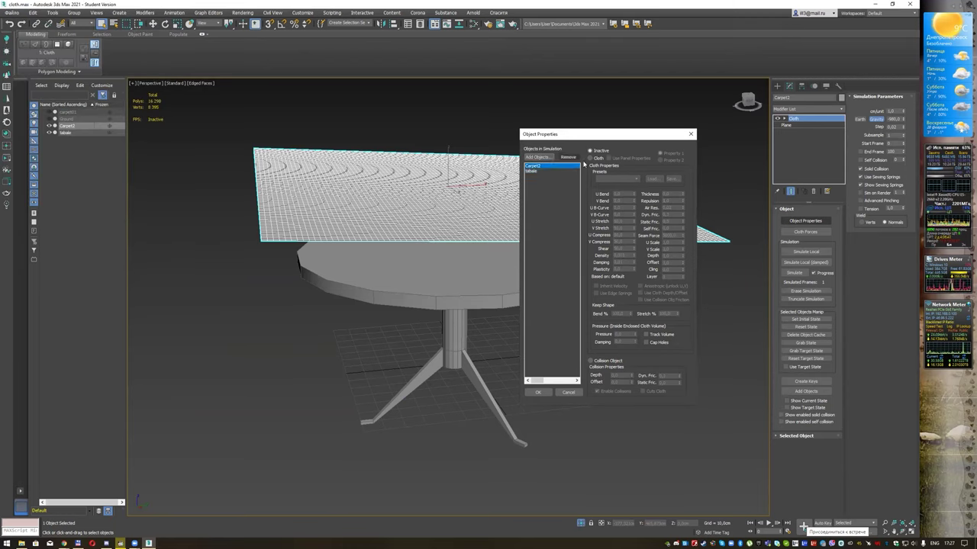
drag(607, 136, 606, 111)
click(596, 133)
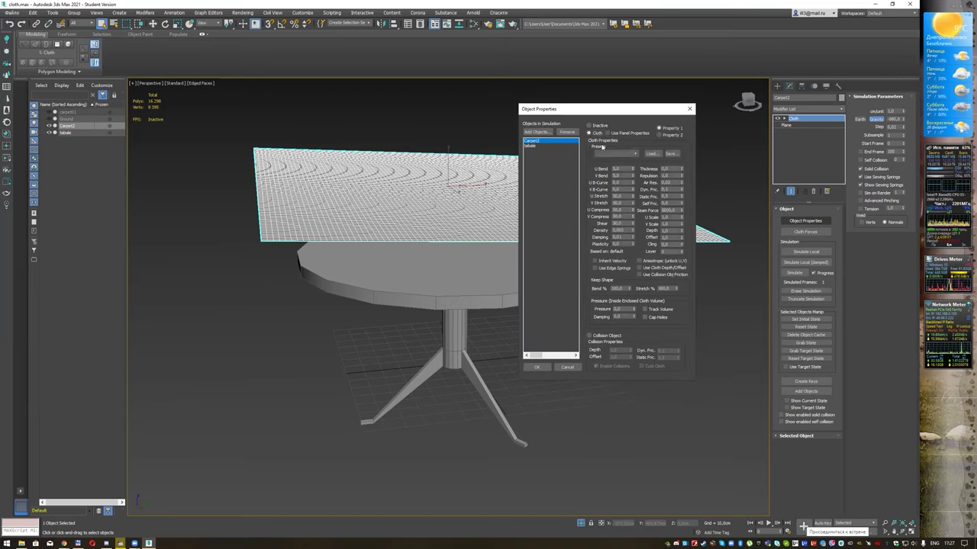
click(634, 154)
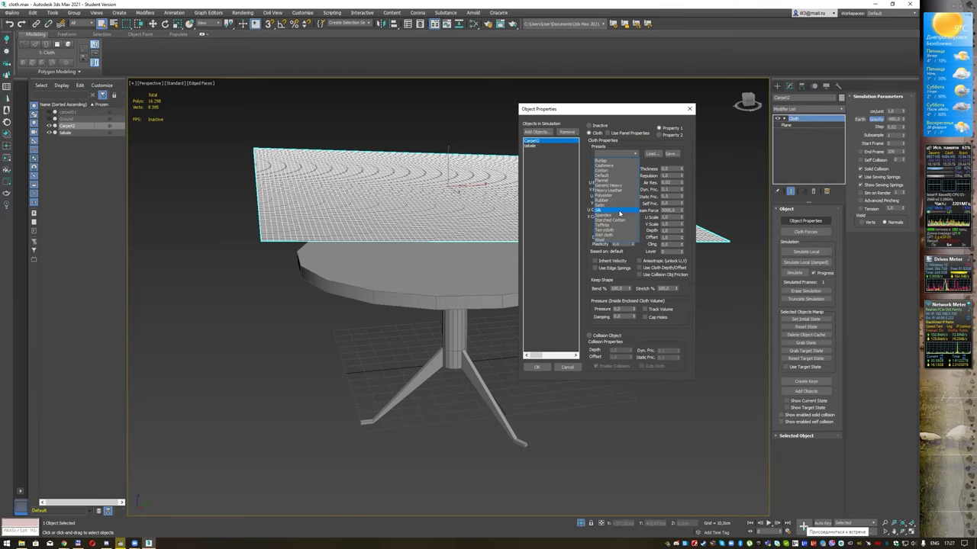
click(619, 214)
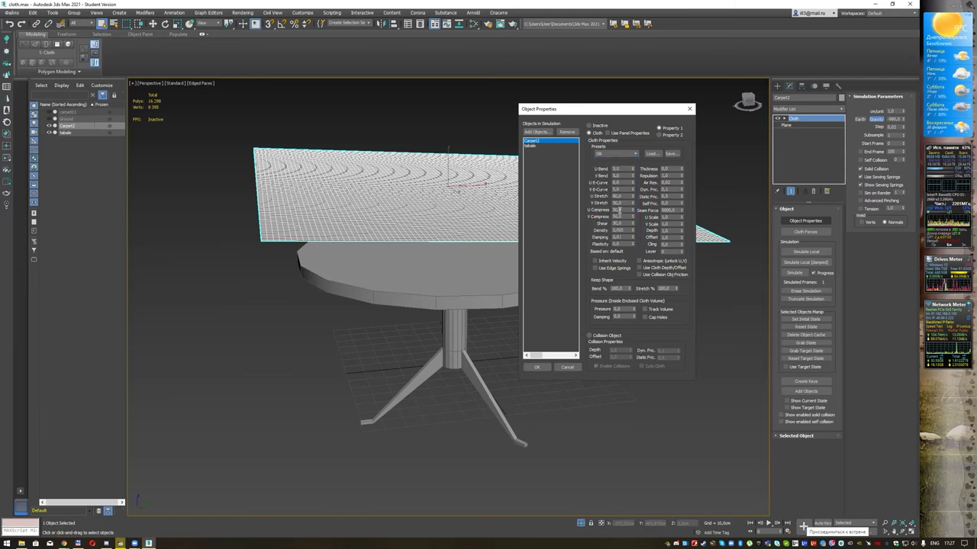
Step: Make the table a Collision Object and confirm the object properties
click(534, 146)
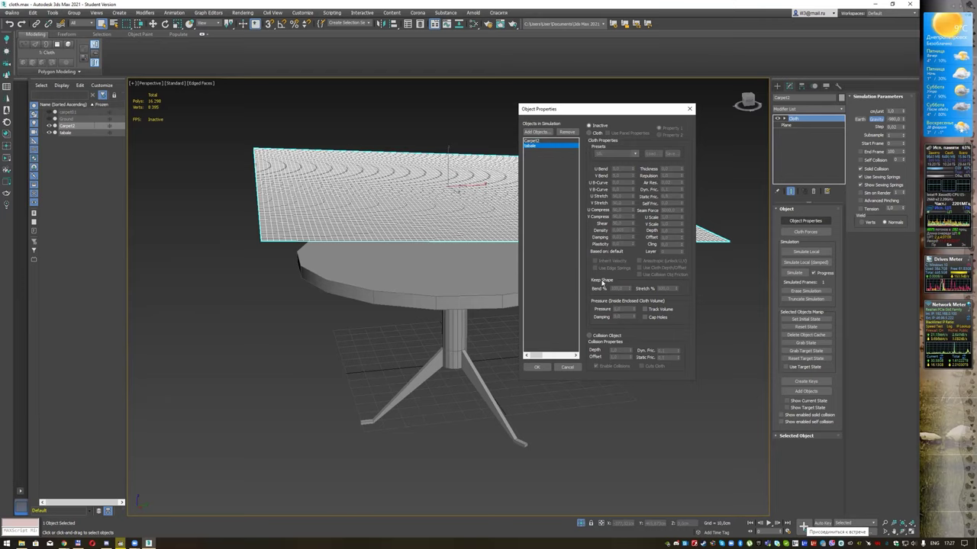
click(600, 337)
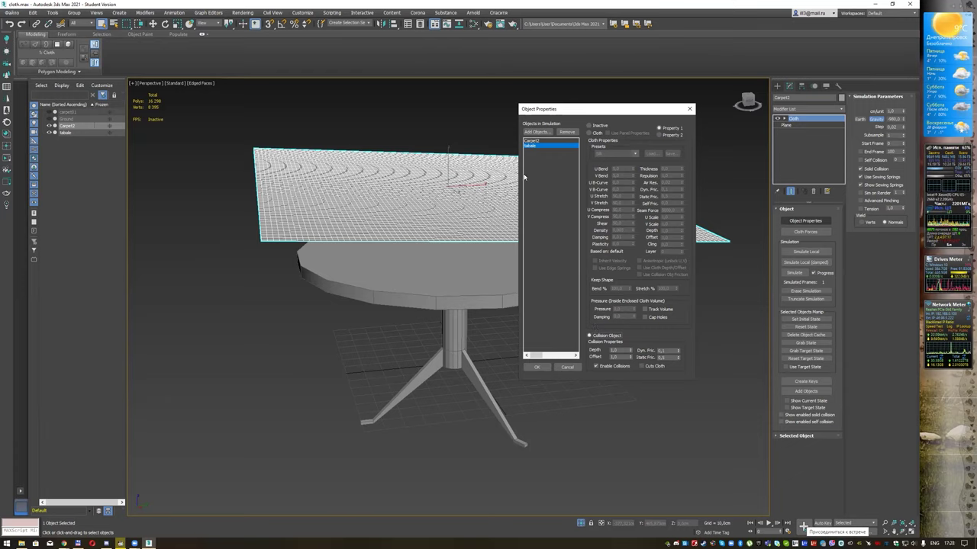
click(530, 140)
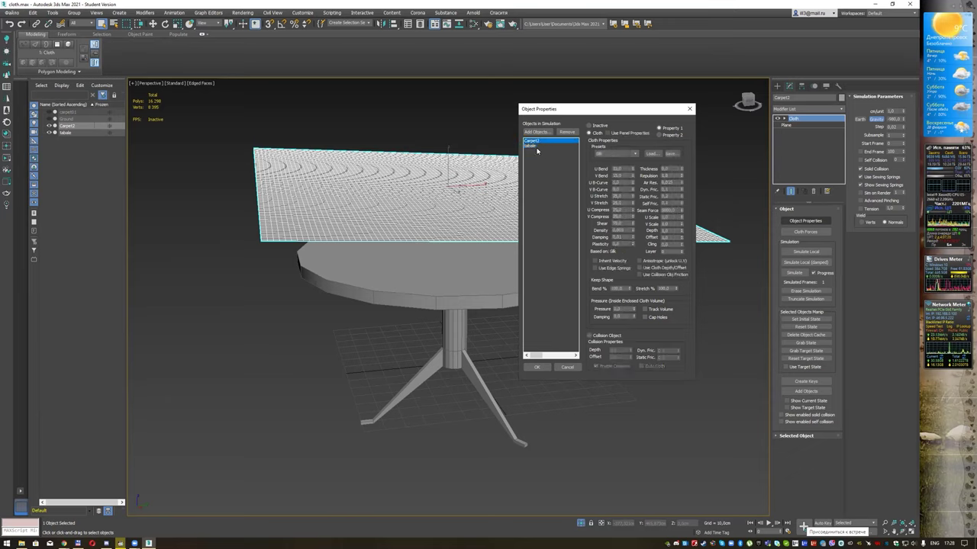
click(536, 145)
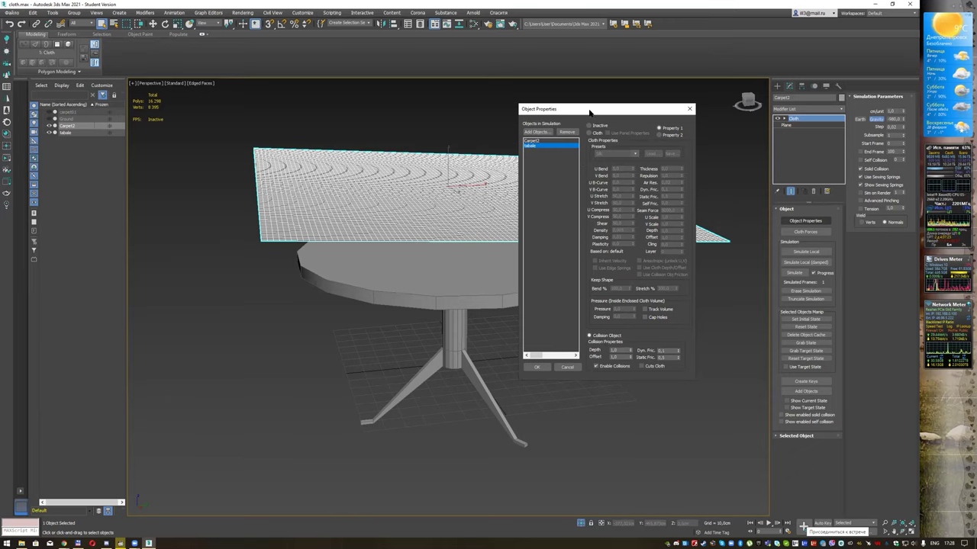
drag(589, 112, 570, 125)
click(517, 381)
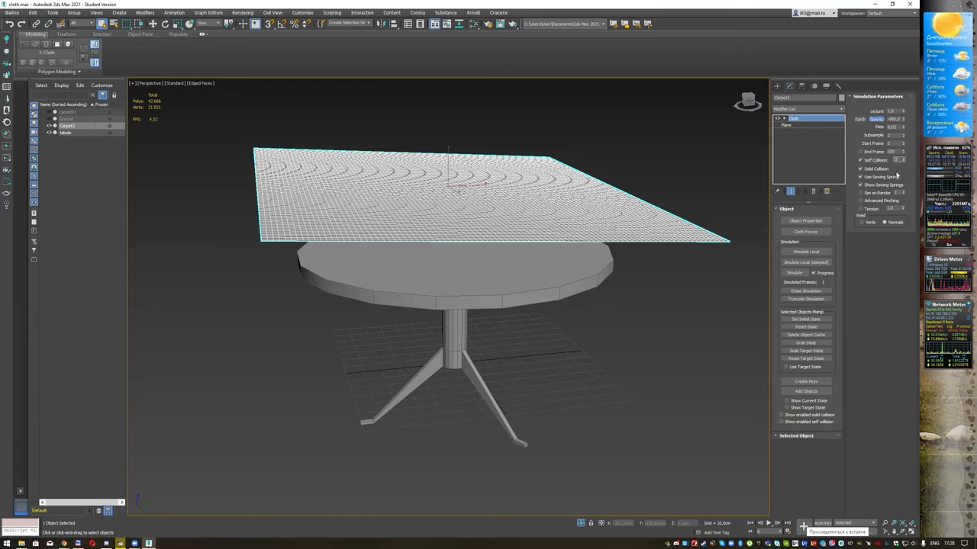
Step: Show the time slider and run the cloth simulation to about frame 47 of 100
click(795, 274)
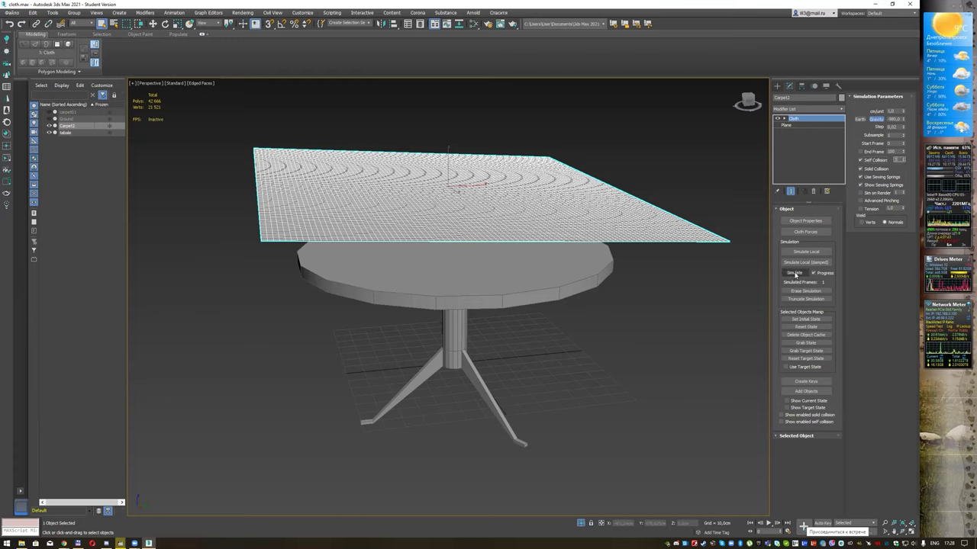
right_click(682, 27)
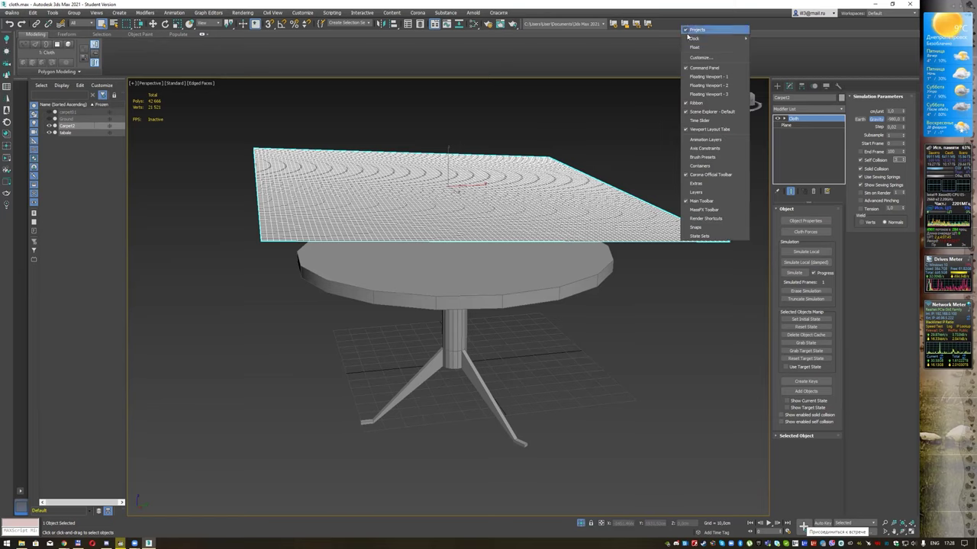
click(699, 120)
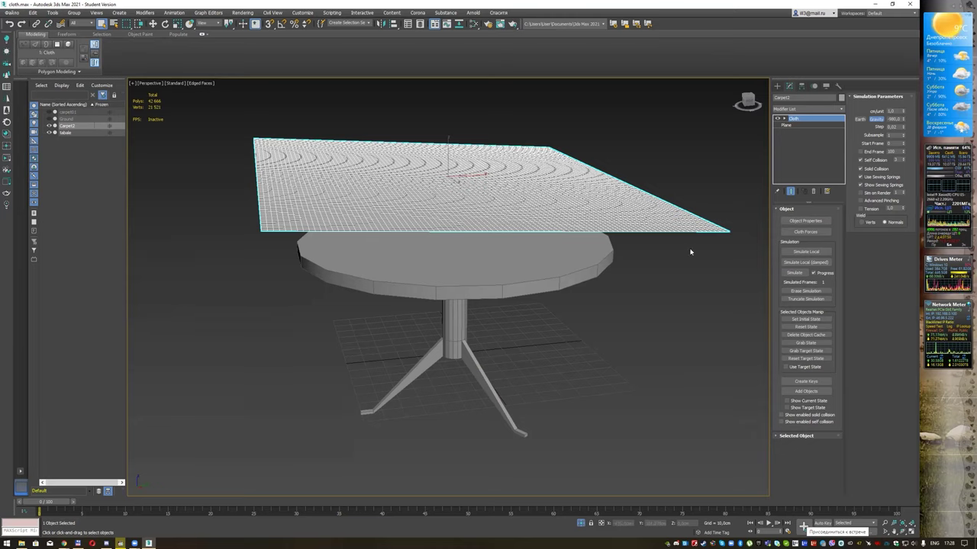
click(802, 275)
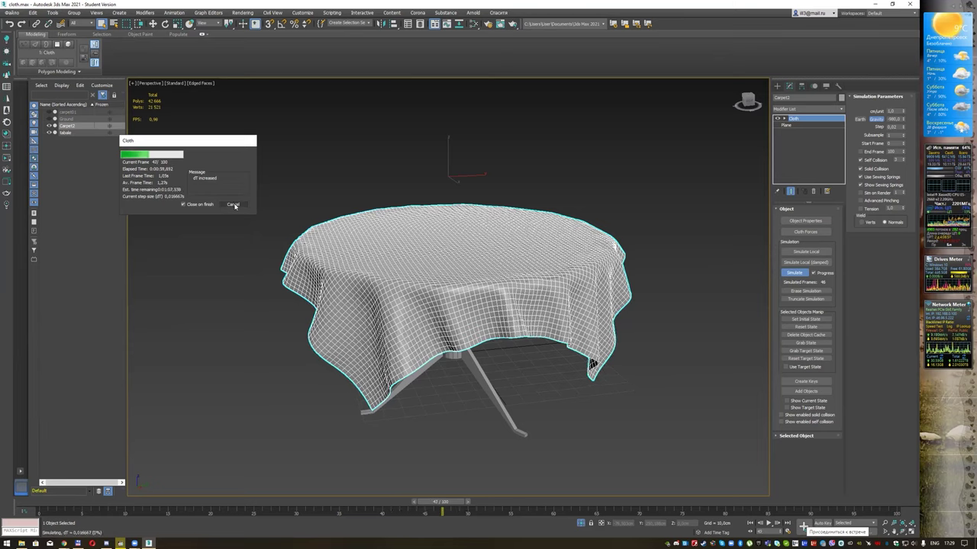
Step: Stop the simulation and rewind the timeline to frame 28, framing the draped table
click(233, 205)
mouse_move(643, 327)
alt+middle_down()
mouse_move(451, 322)
mouse_move(526, 301)
mouse_move(636, 321)
mouse_move(659, 313)
alt+middle_up()
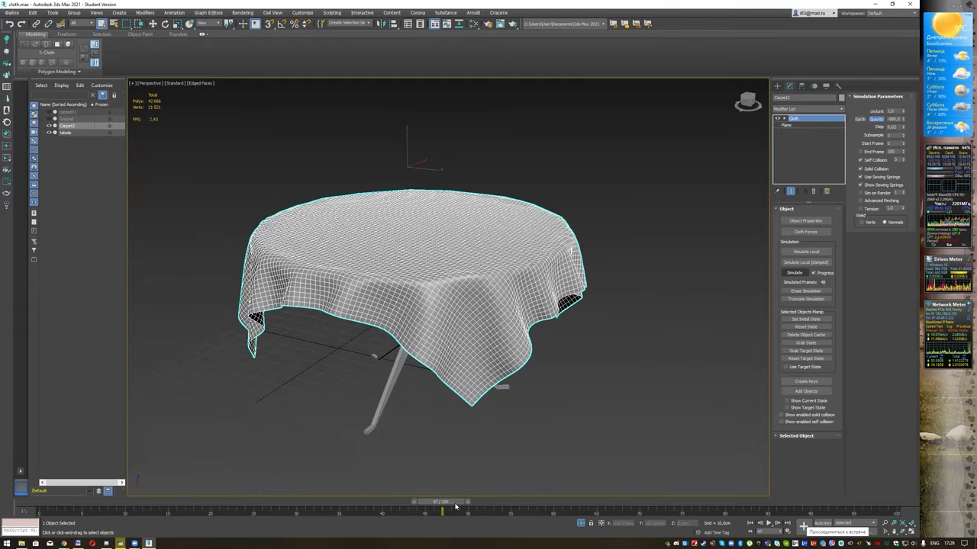
mouse_move(445, 503)
mouse_down()
mouse_move(63, 506)
mouse_move(385, 500)
mouse_move(229, 501)
mouse_move(378, 501)
mouse_move(331, 504)
mouse_up()
key(q)
mouse_move(603, 399)
alt+middle_down()
mouse_move(411, 354)
mouse_move(531, 380)
alt+middle_up()
mouse_move(493, 349)
middle_down()
mouse_move(554, 351)
mouse_move(570, 365)
middle_up()
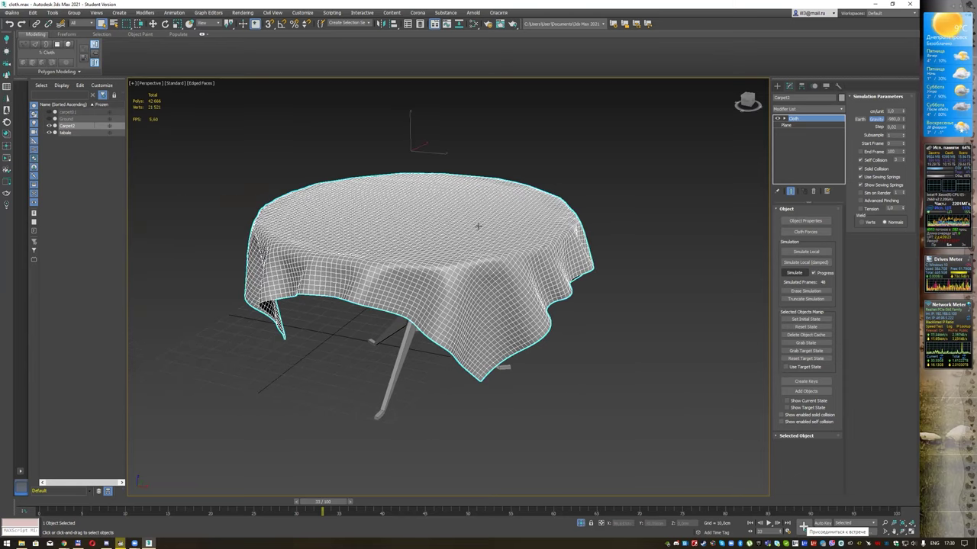
Step: Convert the draped Carpet2 cloth to an Editable Poly
right_click(523, 200)
mouse_move(545, 277)
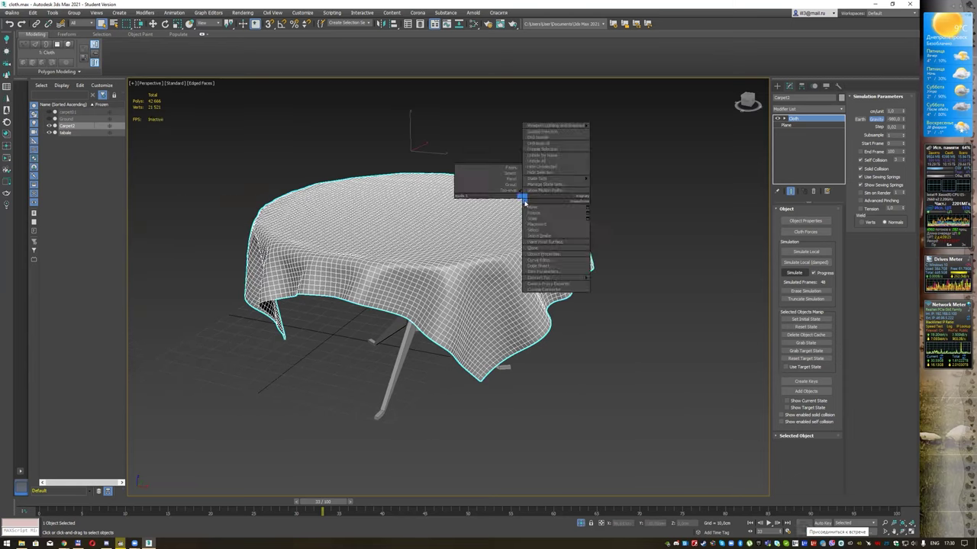
click(627, 284)
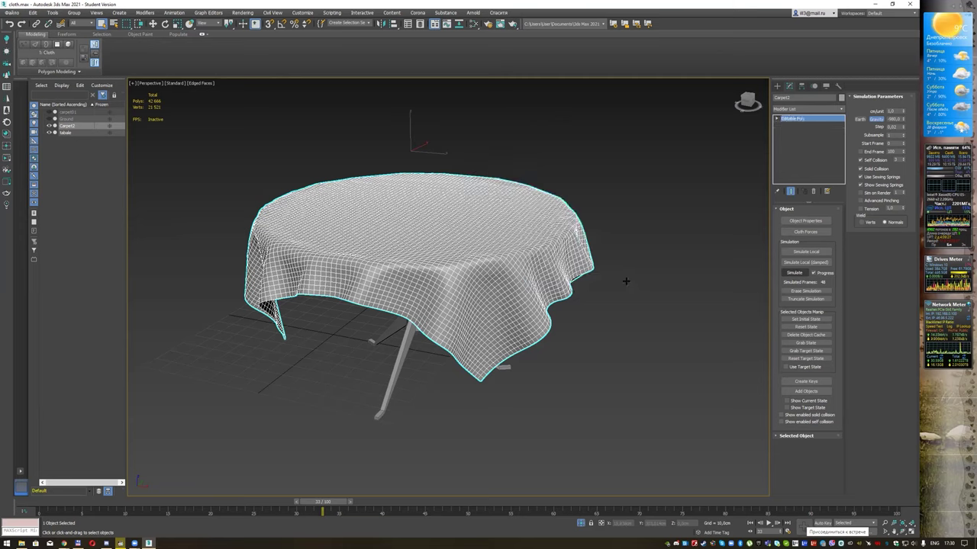
mouse_move(600, 257)
alt+middle_down()
mouse_move(632, 193)
mouse_move(606, 229)
mouse_move(618, 237)
alt+middle_up()
Step: Add a Shell modifier to thicken the tablecloth, then exit isolation to show floor and carpet
click(806, 111)
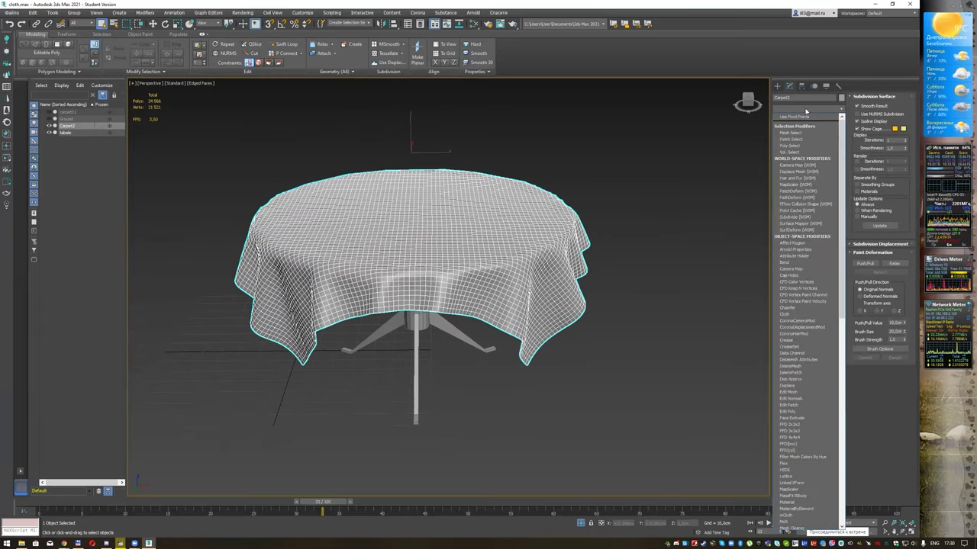
text(sh)
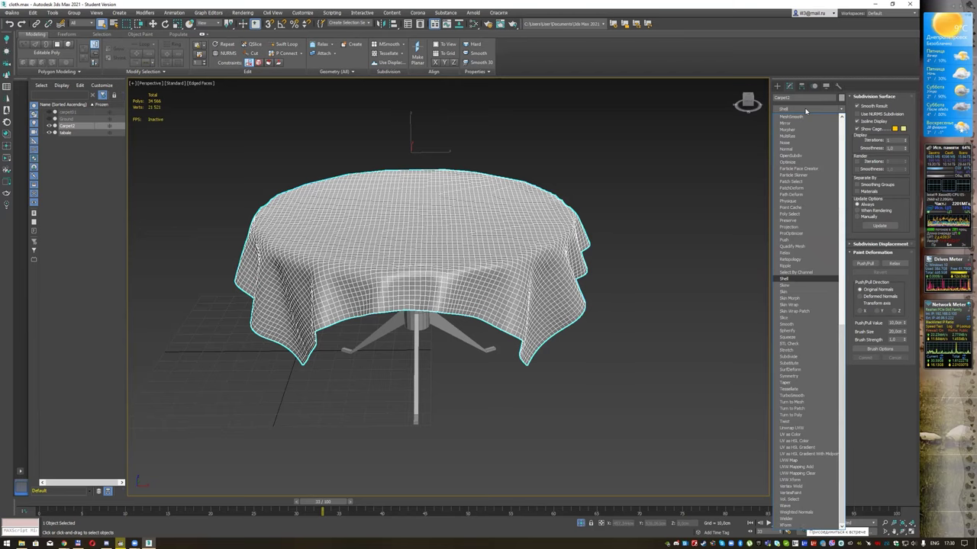
key(Return)
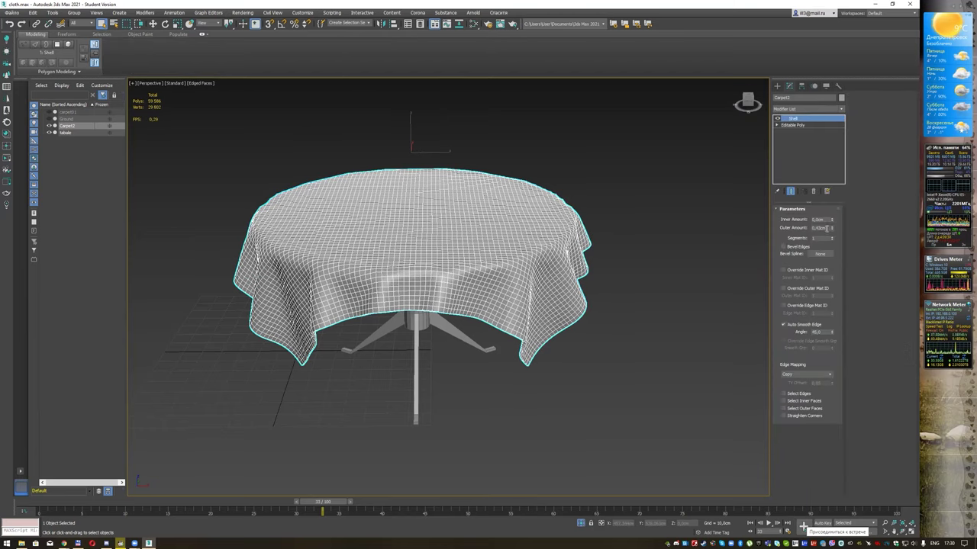
mouse_move(623, 264)
alt+middle_down()
mouse_move(630, 243)
mouse_move(617, 250)
alt+middle_up()
scroll(617, 250, up, 5)
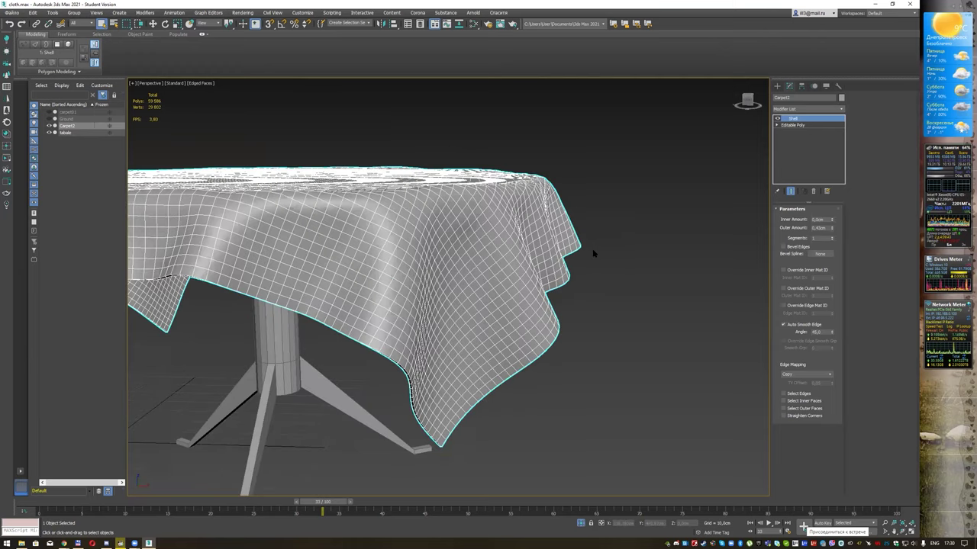
alt+middle_drag(403, 321, 417, 308)
scroll(417, 308, up, 2)
scroll(452, 259, up, 2)
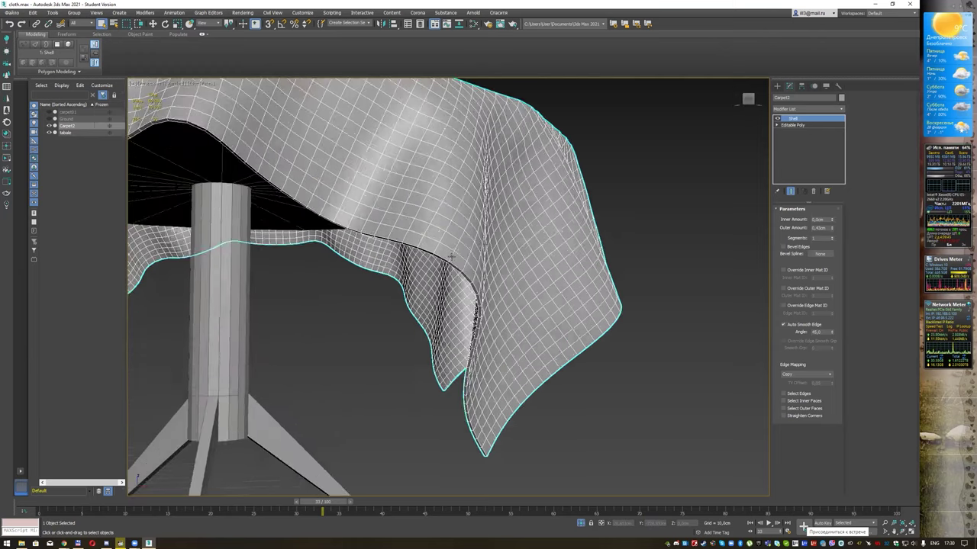
scroll(452, 259, up, 2)
scroll(543, 247, up, 2)
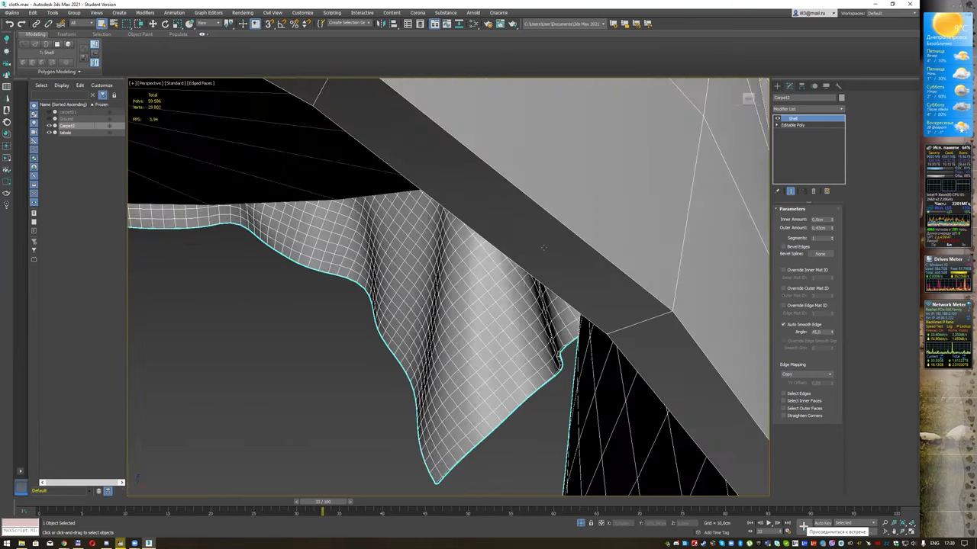
scroll(573, 226, down, 2)
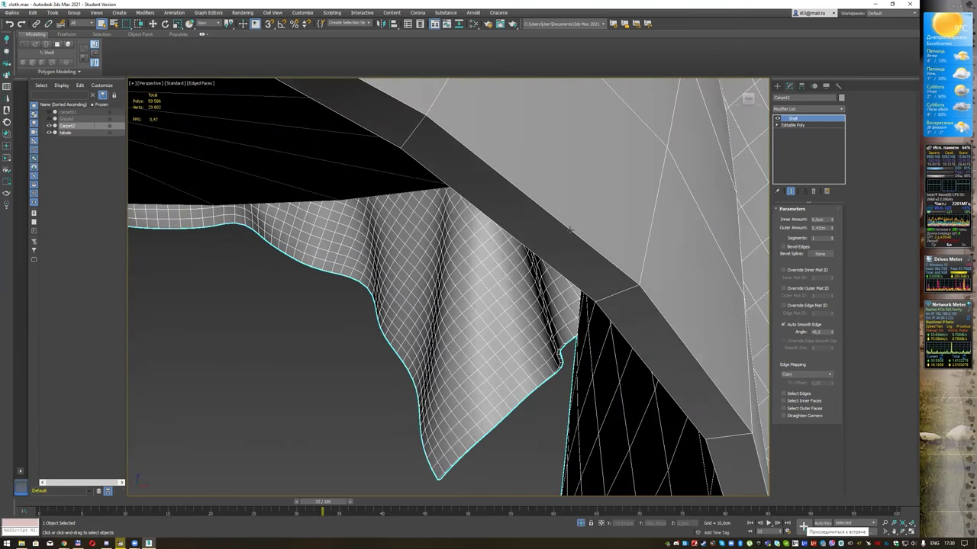
scroll(573, 227, down, 1)
scroll(573, 227, down, 2)
scroll(573, 227, down, 3)
scroll(517, 181, down, 2)
alt+middle_drag(517, 181, 502, 200)
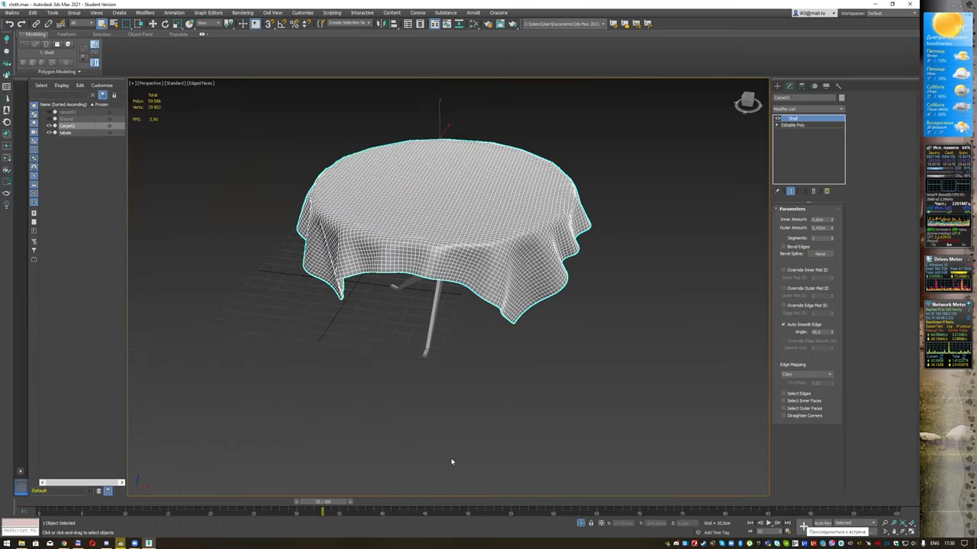
click(581, 524)
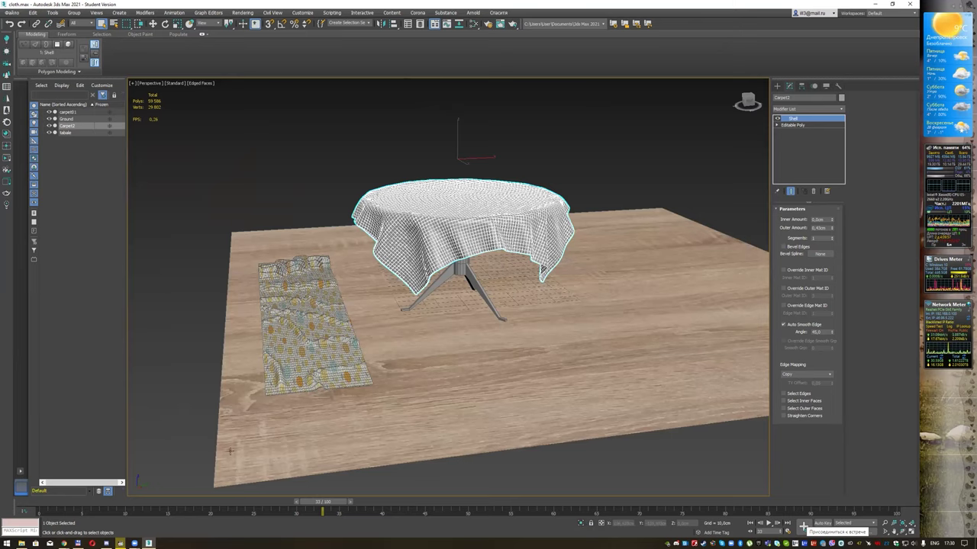
Step: Drop the мишки желті texture from the Cloth folder onto the tablecloth
click(35, 544)
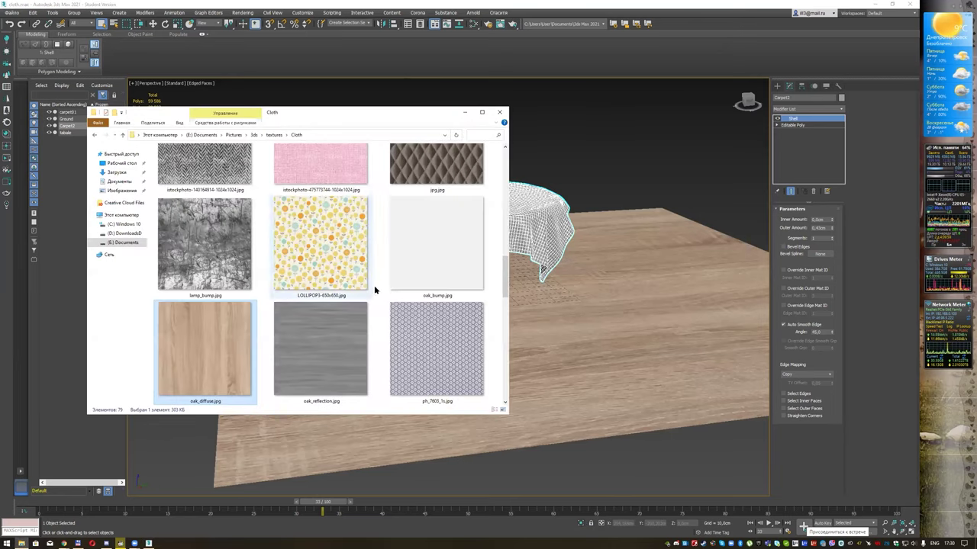
scroll(387, 246, down, 5)
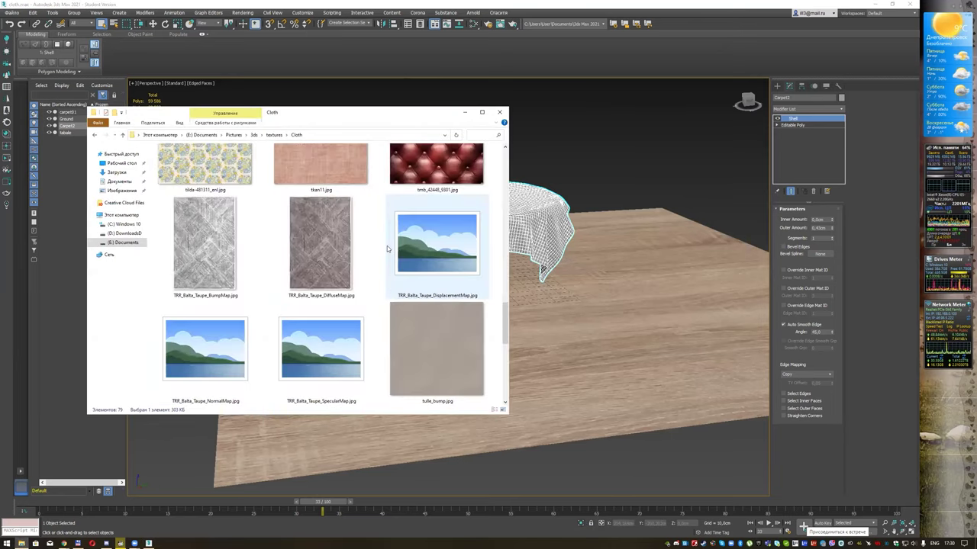
scroll(395, 251, down, 3)
scroll(395, 252, down, 5)
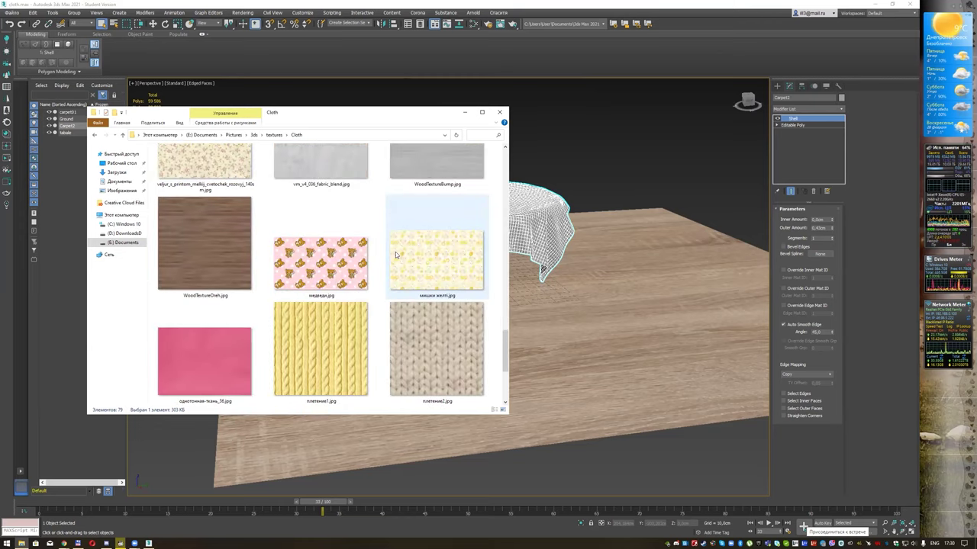
drag(447, 260, 529, 238)
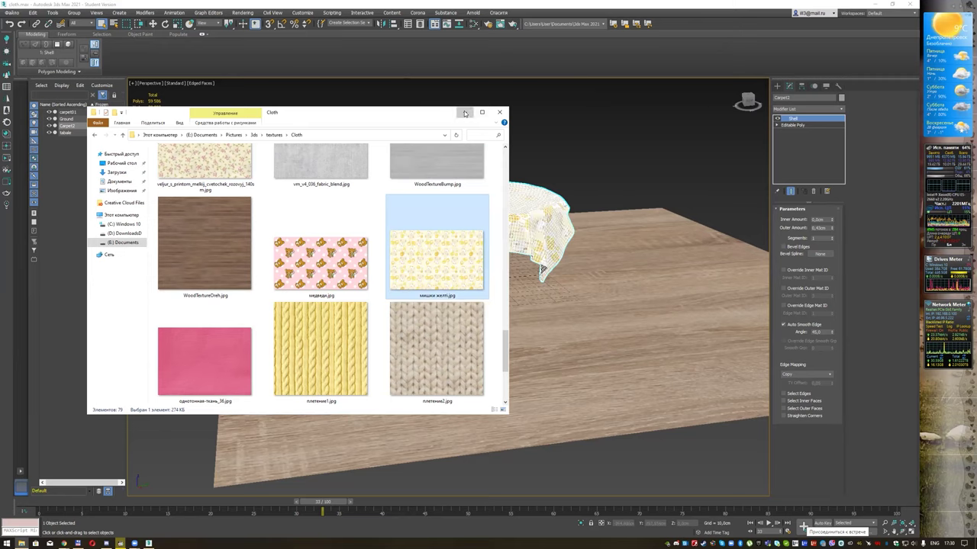
click(459, 216)
Step: Turn off edged faces, reframe the view, and select the table
key(F4)
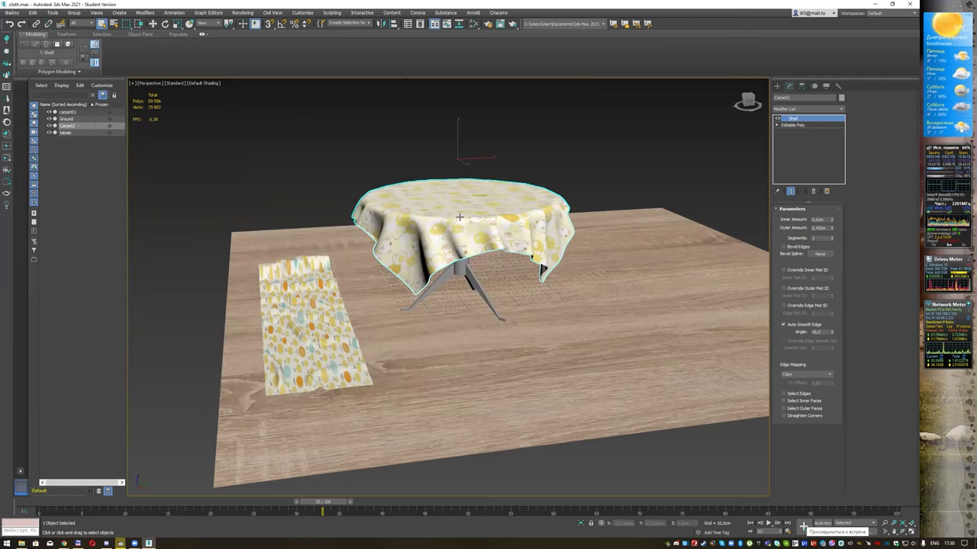
mouse_move(480, 280)
alt+middle_down()
mouse_move(526, 277)
mouse_move(450, 283)
alt+middle_up()
mouse_move(509, 230)
middle_down()
mouse_move(485, 196)
mouse_move(447, 249)
middle_up()
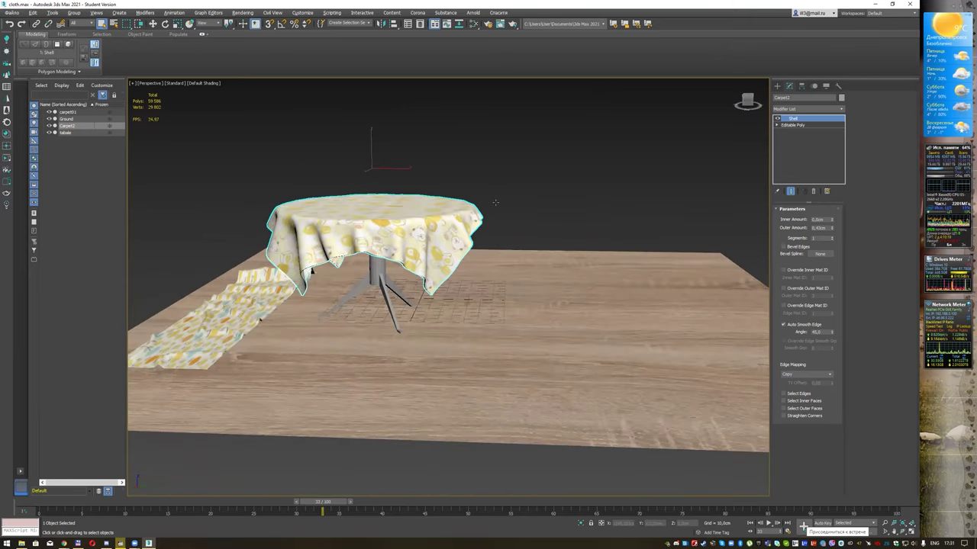
click(375, 263)
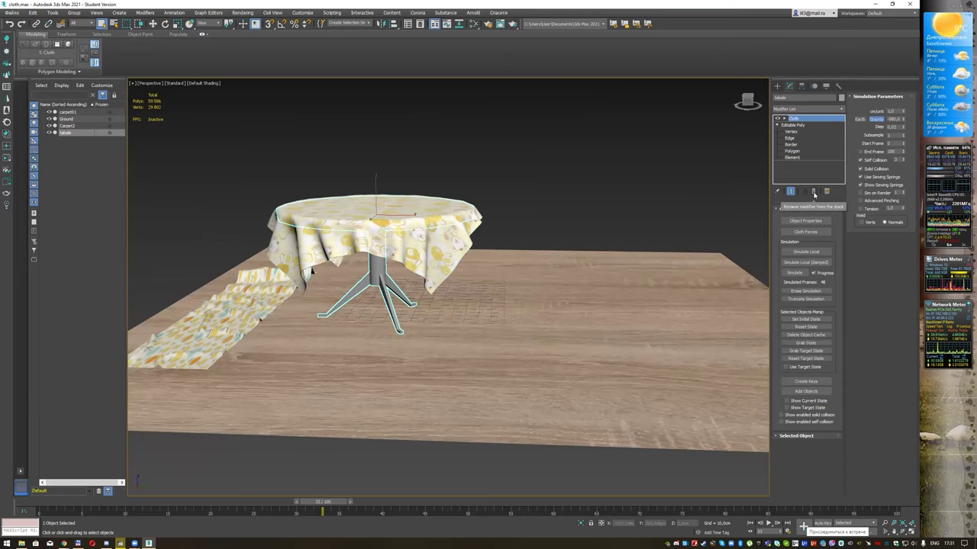
Step: Remove the Cloth modifier from the table and deselect it
click(813, 193)
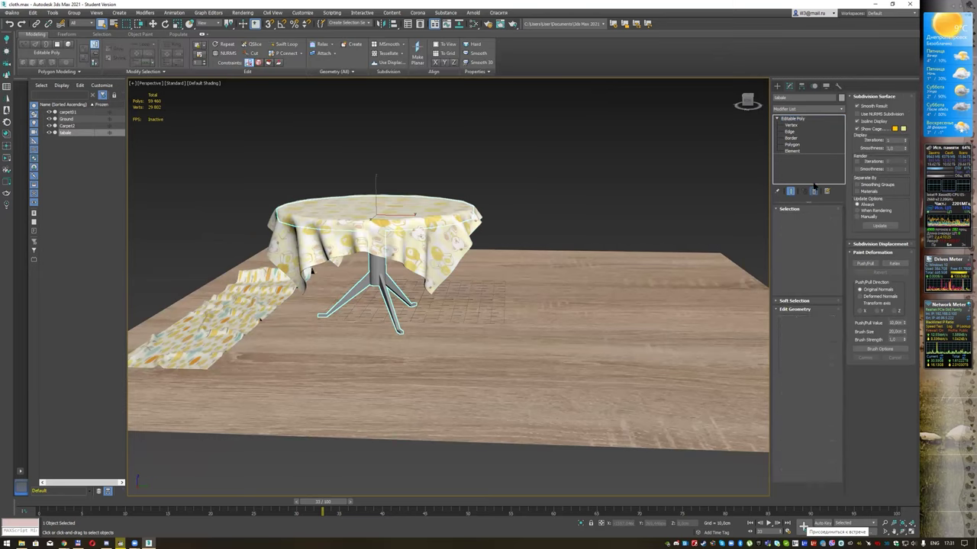
alt+middle_drag(571, 184, 550, 188)
click(524, 189)
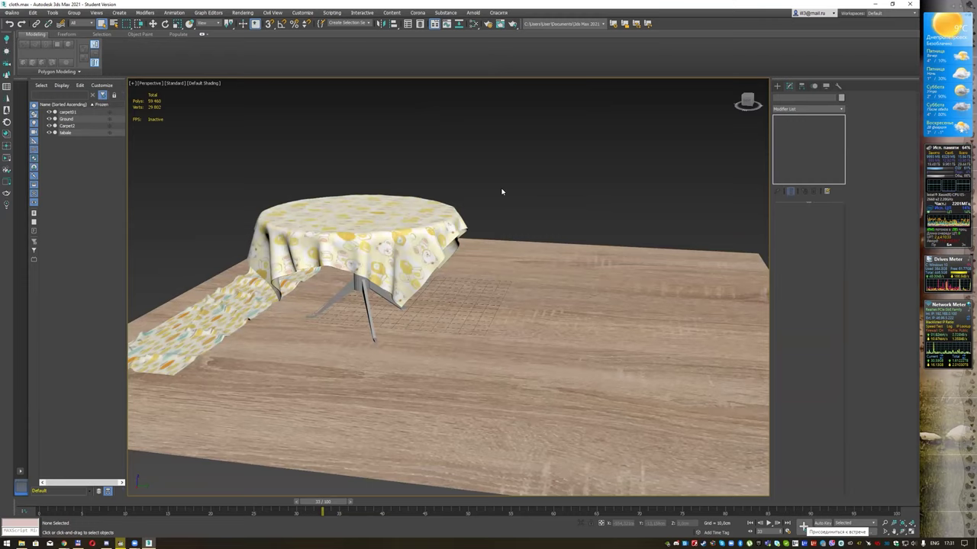
Step: From a steeper overhead view, start creating a Box primitive
scroll(510, 185, down, 3)
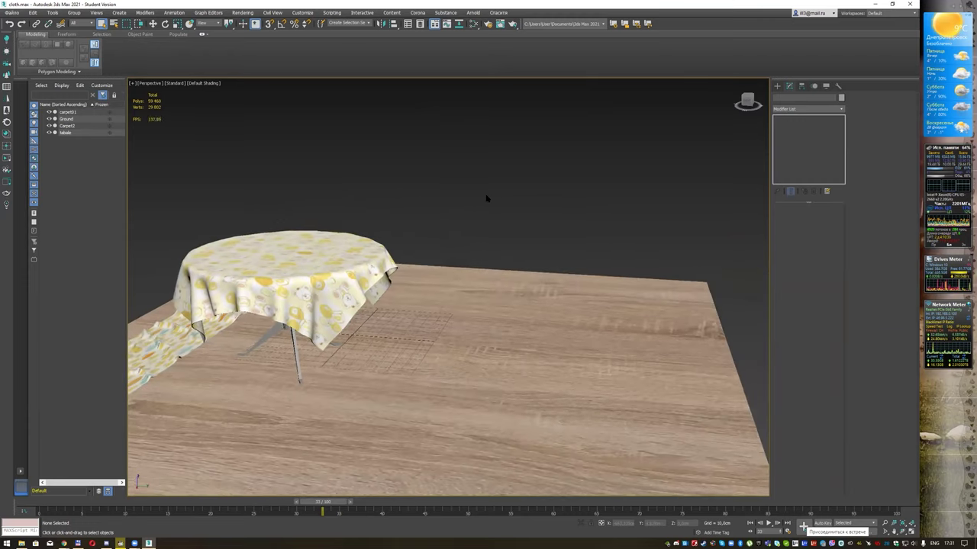
scroll(486, 197, down, 2)
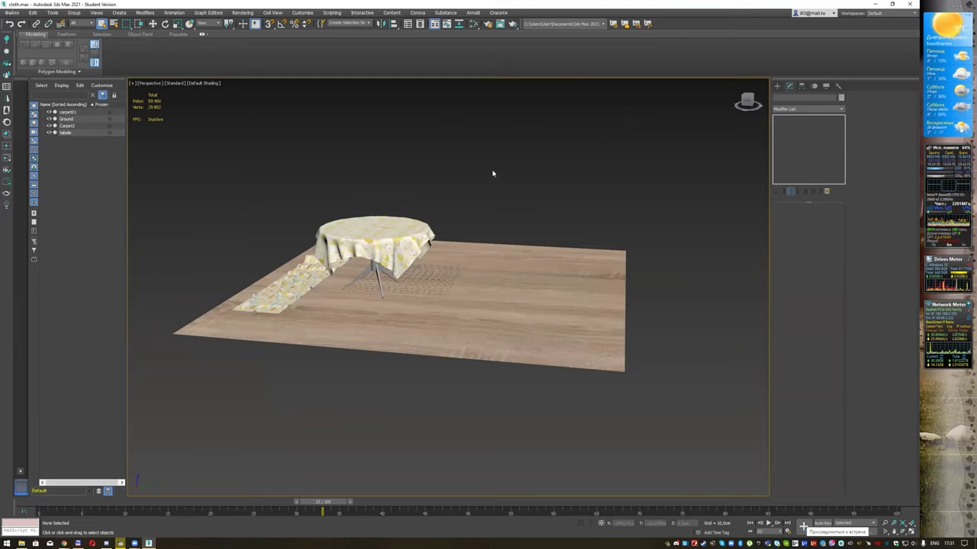
mouse_move(505, 163)
alt+middle_down()
mouse_move(445, 241)
mouse_move(458, 228)
alt+middle_up()
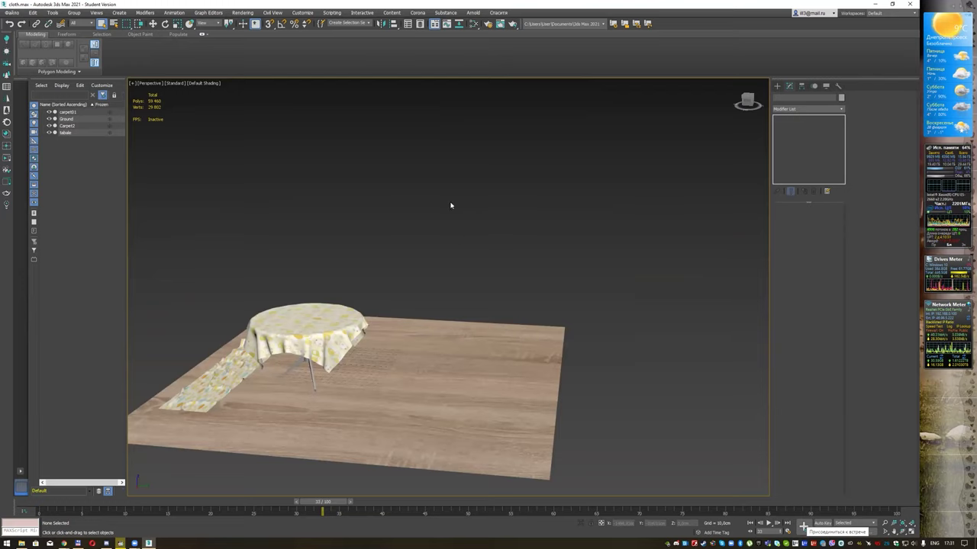
alt+middle_drag(451, 204, 467, 206)
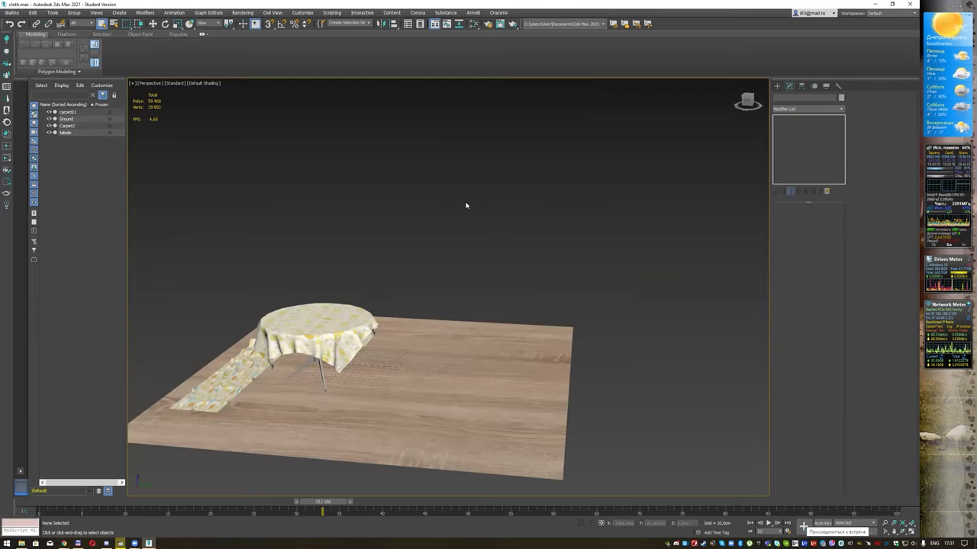
click(777, 86)
click(789, 132)
Step: Draw a long thin box, Box001, beside the table
drag(431, 303, 584, 308)
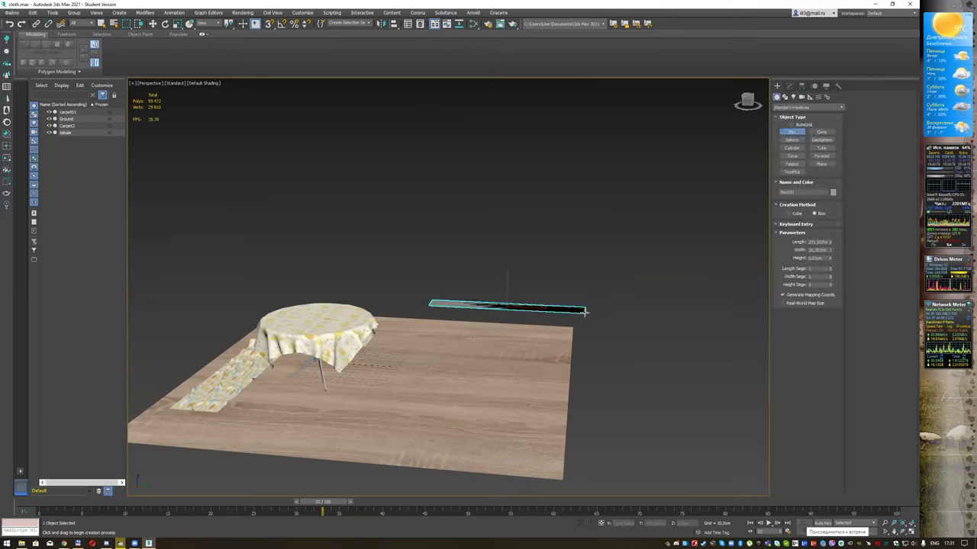
click(584, 307)
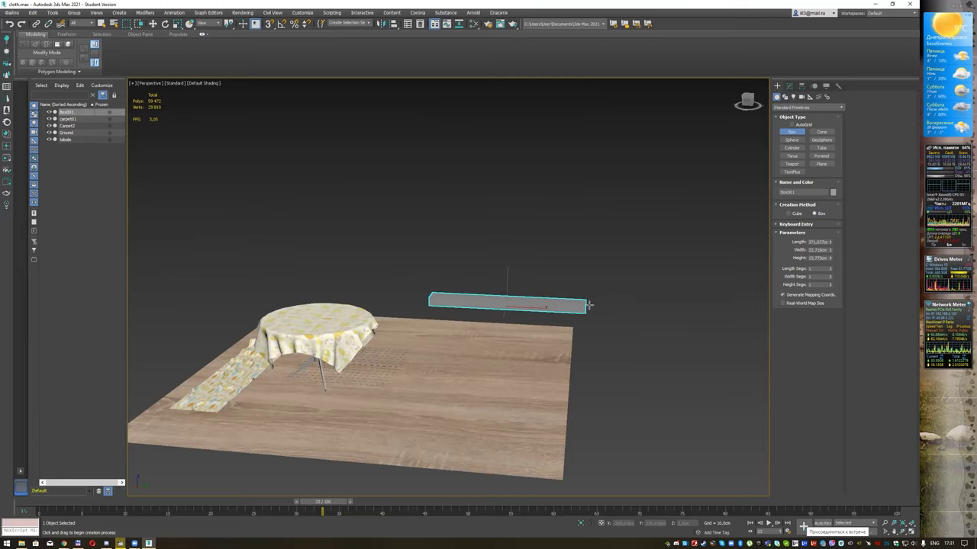
key(f)
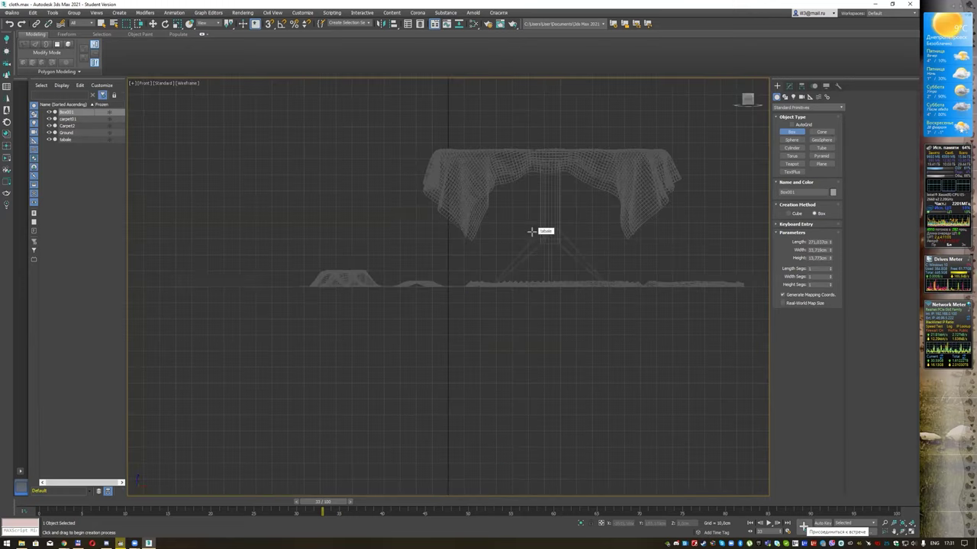
middle_drag(610, 235, 483, 293)
key(z)
scroll(483, 292, down, 5)
scroll(483, 292, down, 5)
scroll(483, 292, down, 5)
Step: Raise Box001 well above the table and shift it right, checking in Front and Left views
key(w)
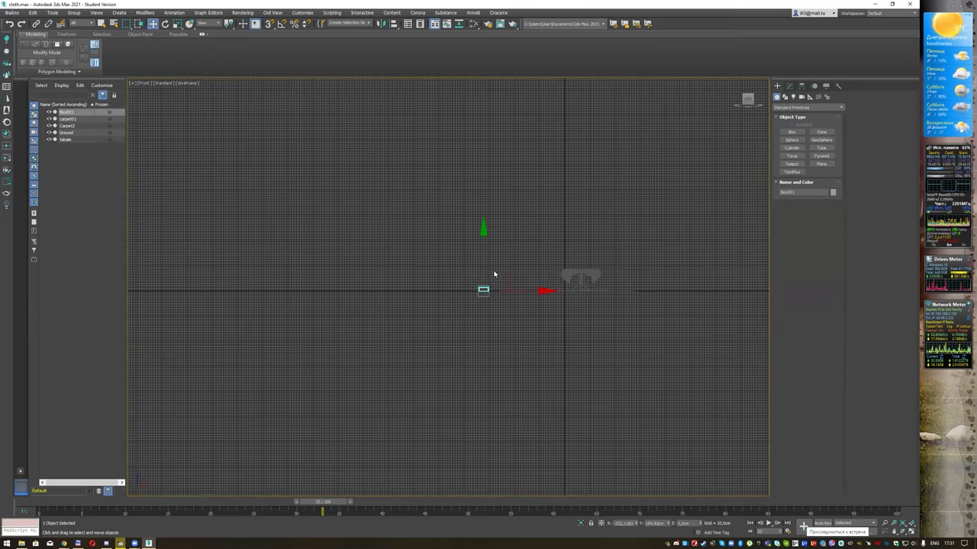
drag(484, 252, 482, 180)
drag(530, 216, 559, 216)
scroll(552, 216, up, 2)
scroll(553, 216, up, 2)
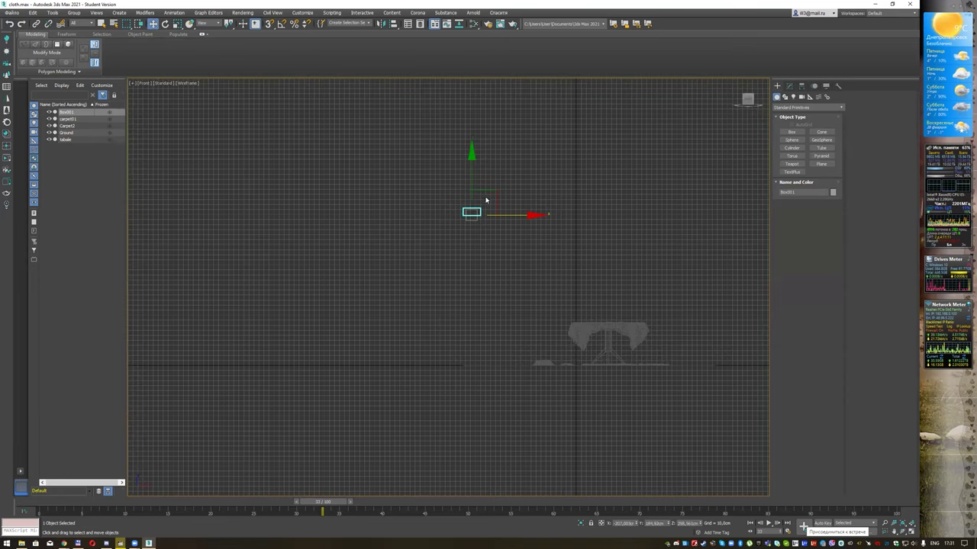
scroll(496, 186, up, 2)
mouse_move(466, 225)
mouse_down()
mouse_move(499, 235)
mouse_move(534, 302)
mouse_up()
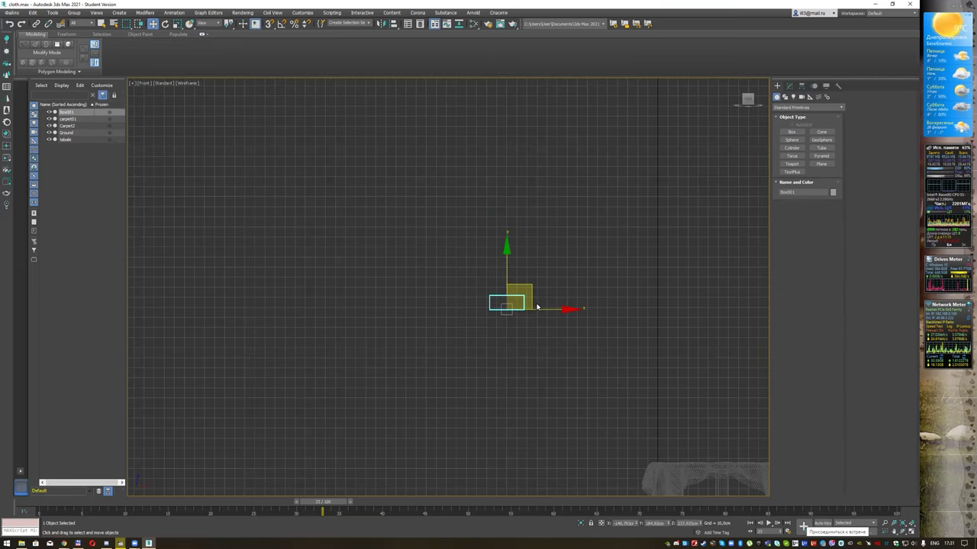
key(l)
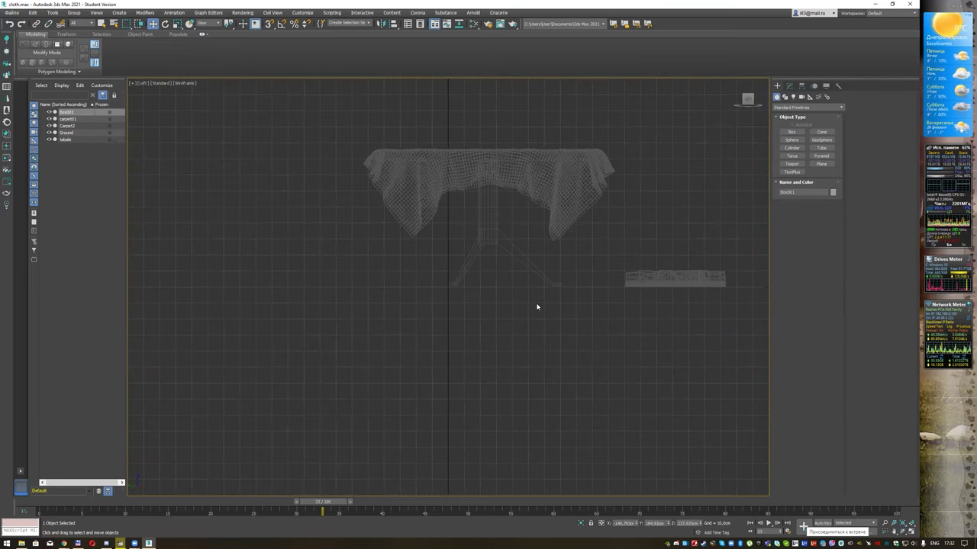
scroll(527, 287, down, 5)
scroll(527, 287, down, 2)
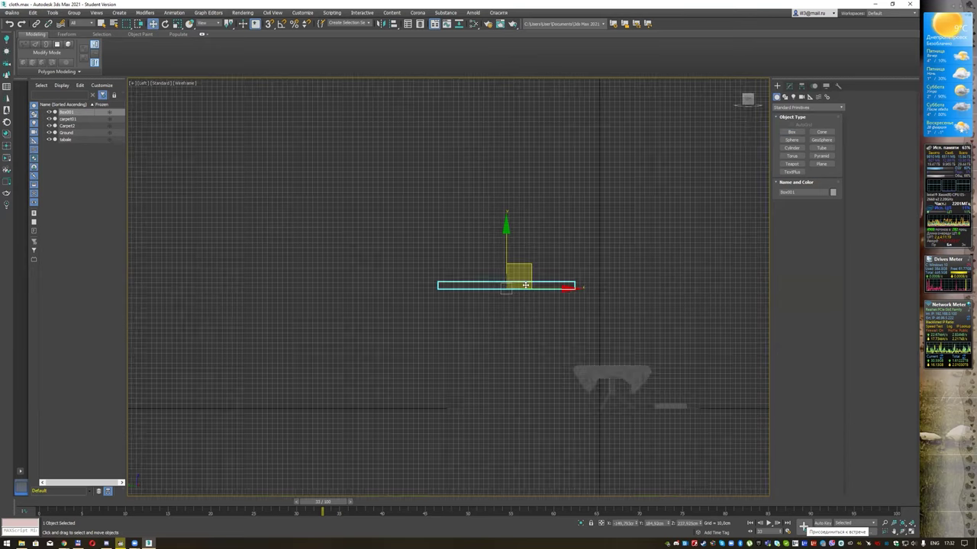
middle_drag(554, 267, 510, 218)
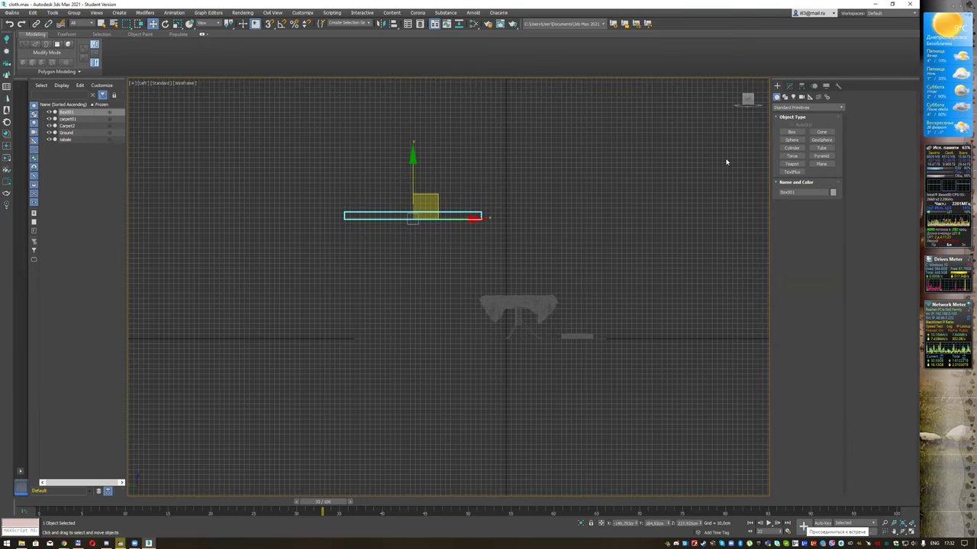
click(375, 235)
click(435, 219)
Step: Draw a large upright plane beneath Box001 and slide it left into place
click(821, 164)
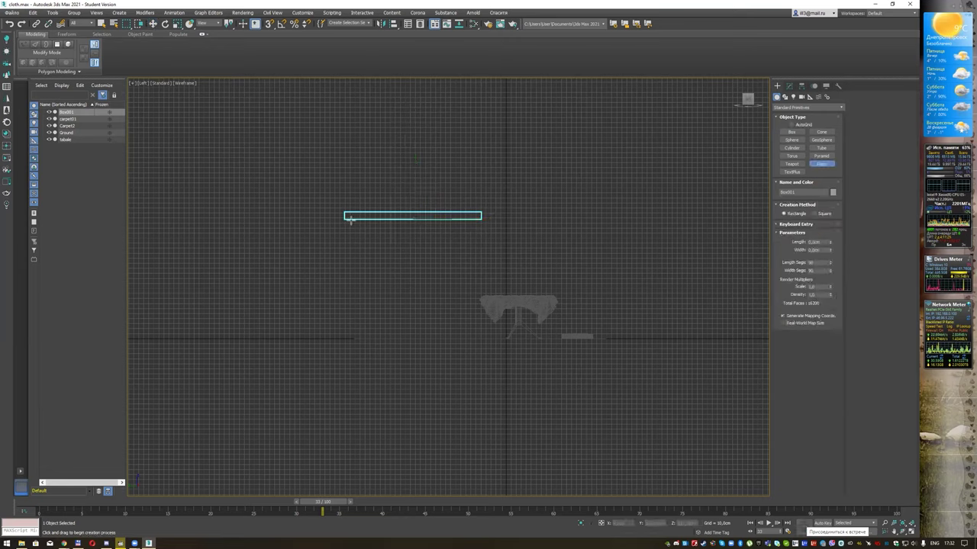
drag(338, 215, 489, 328)
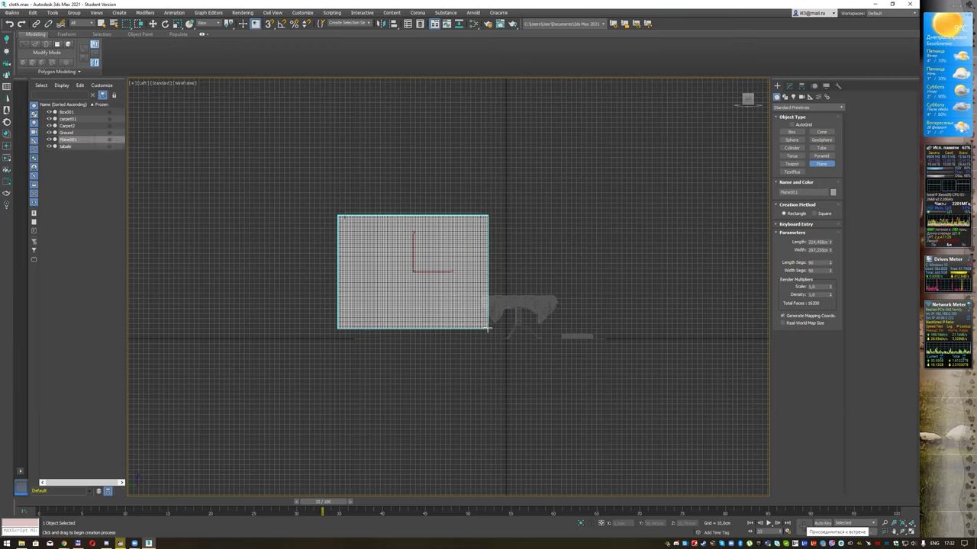
scroll(455, 249, up, 2)
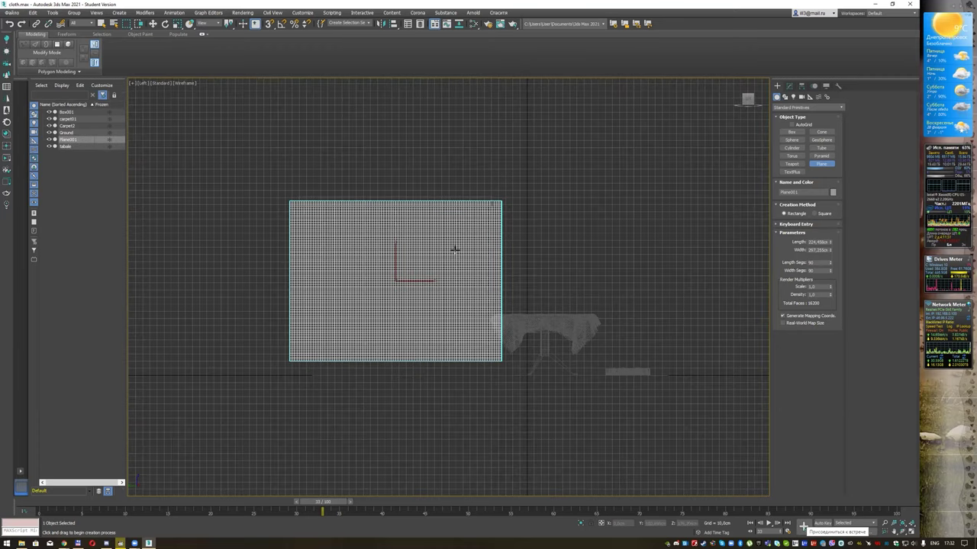
key(p)
scroll(458, 251, down, 3)
alt+middle_drag(478, 240, 517, 221)
key(f)
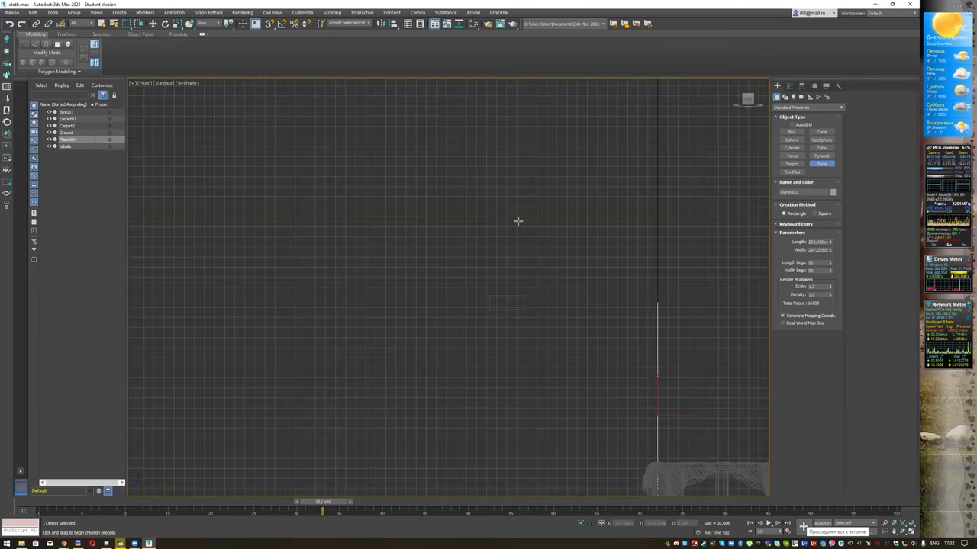
scroll(517, 221, down, 2)
scroll(526, 236, up, 3)
key(w)
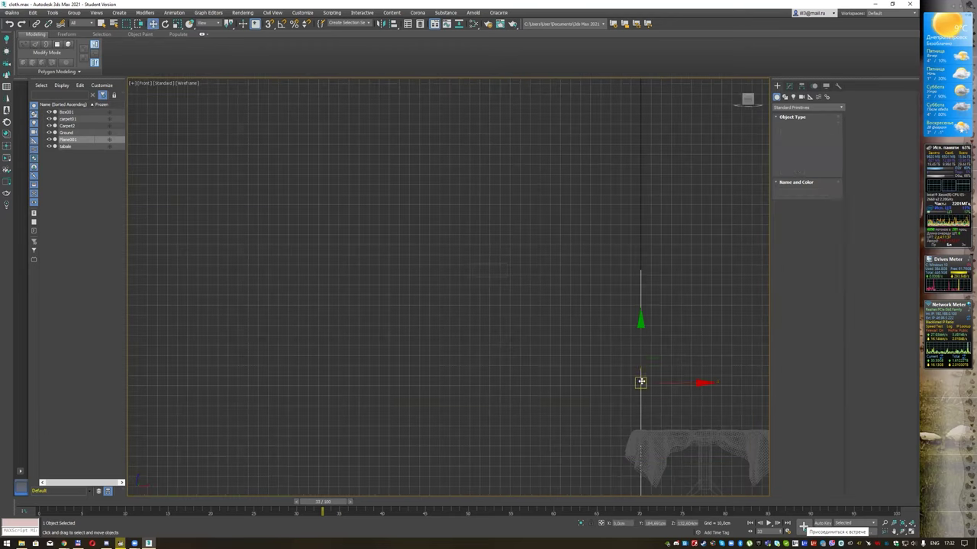
drag(683, 382, 532, 378)
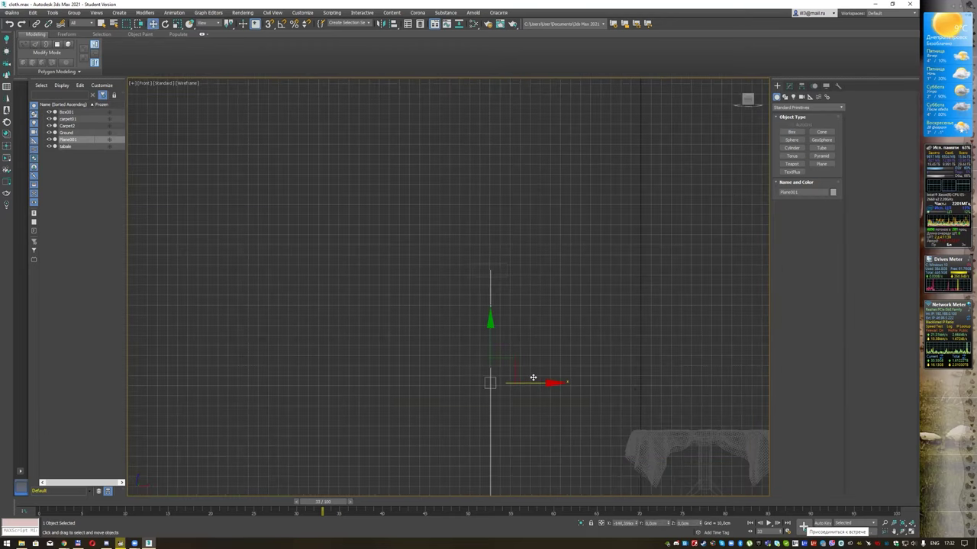
key(p)
mouse_move(626, 243)
alt+middle_down()
mouse_move(741, 239)
mouse_move(588, 251)
mouse_move(659, 246)
mouse_move(656, 232)
mouse_move(647, 245)
mouse_move(634, 229)
mouse_move(591, 234)
alt+middle_up()
scroll(620, 245, up, 2)
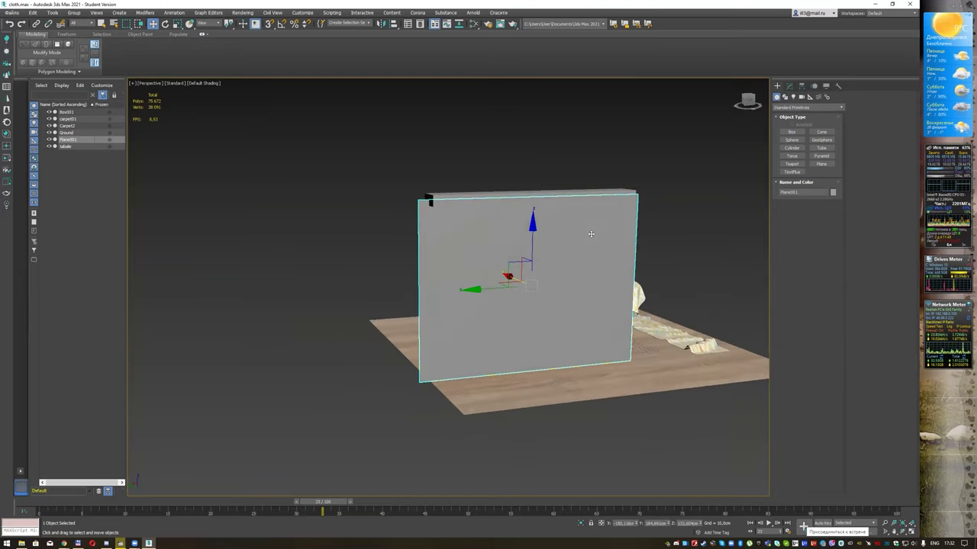
Step: Rename the plane to shtora
click(789, 86)
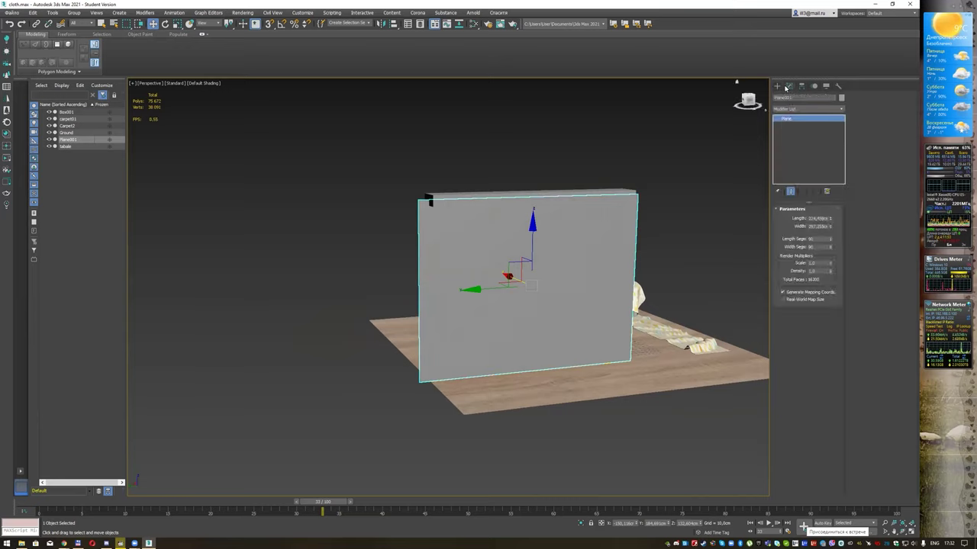
click(800, 97)
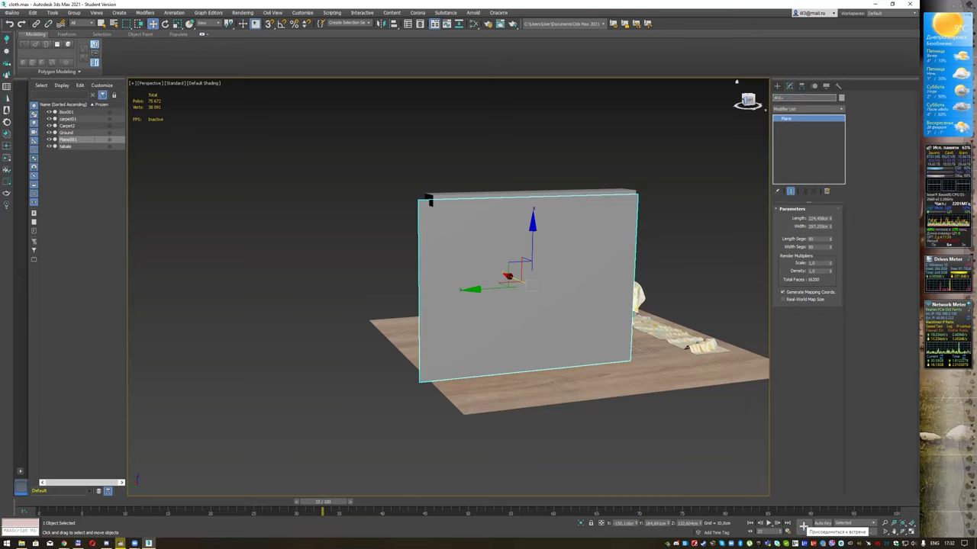
key(Return)
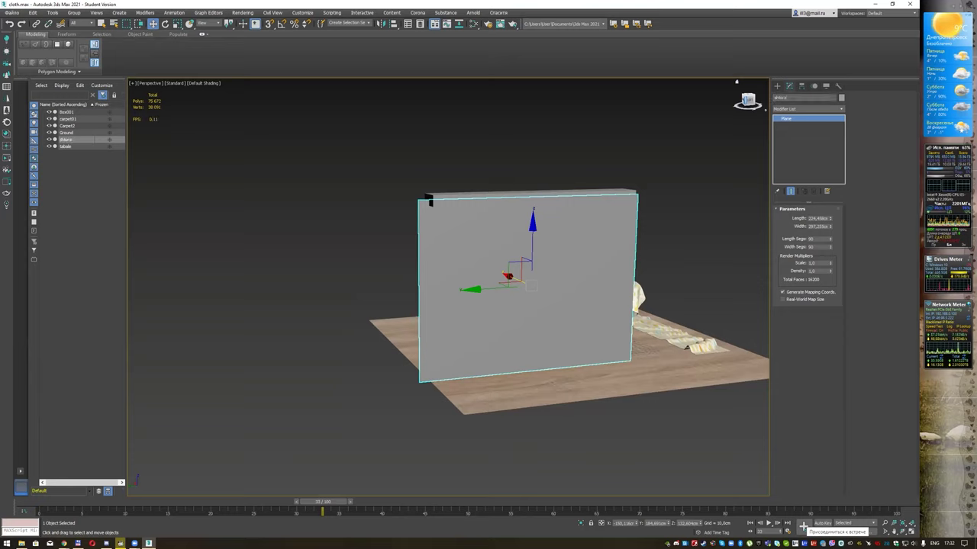
mouse_move(582, 162)
alt+middle_down()
mouse_move(521, 164)
mouse_move(594, 173)
alt+middle_up()
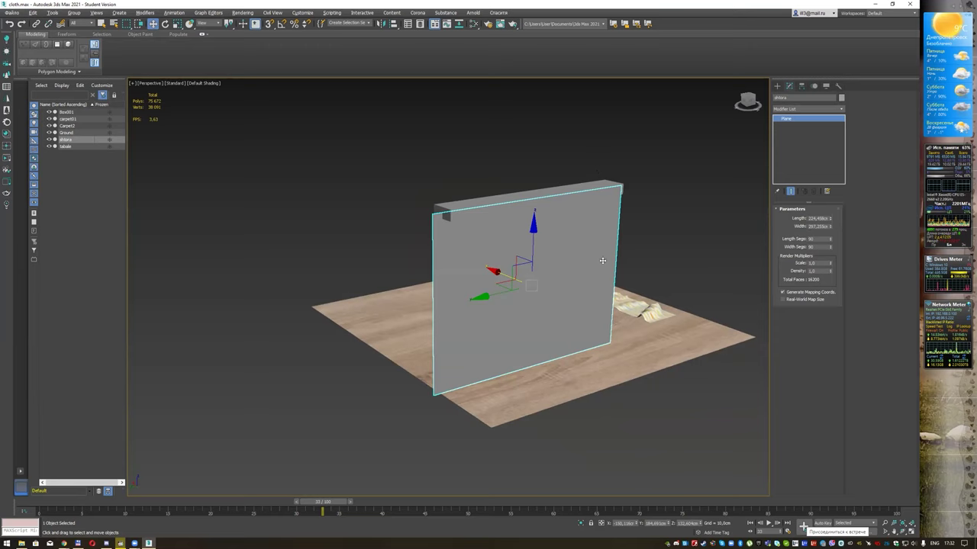
Step: Show edged faces, isolate the shtora plane with Box001, then select shtora
key(F4)
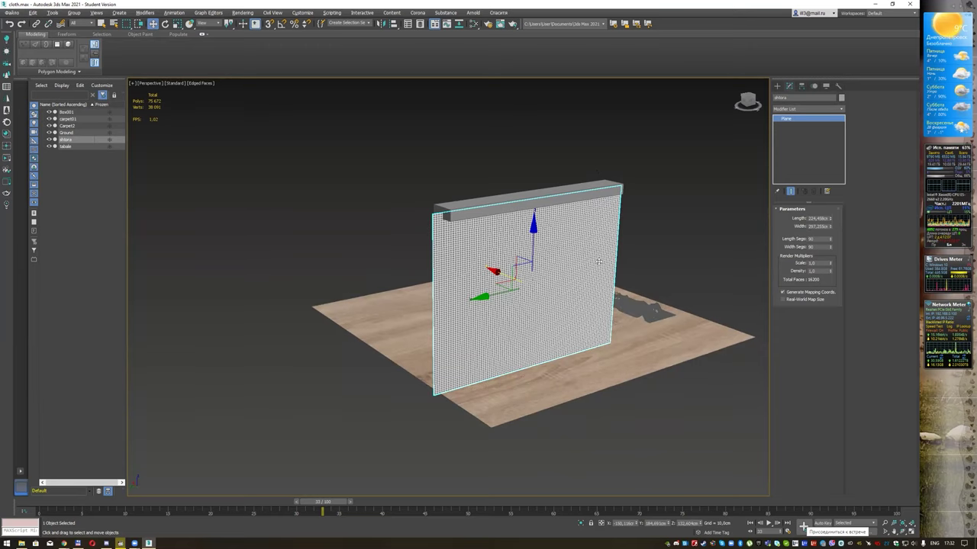
double_click(818, 238)
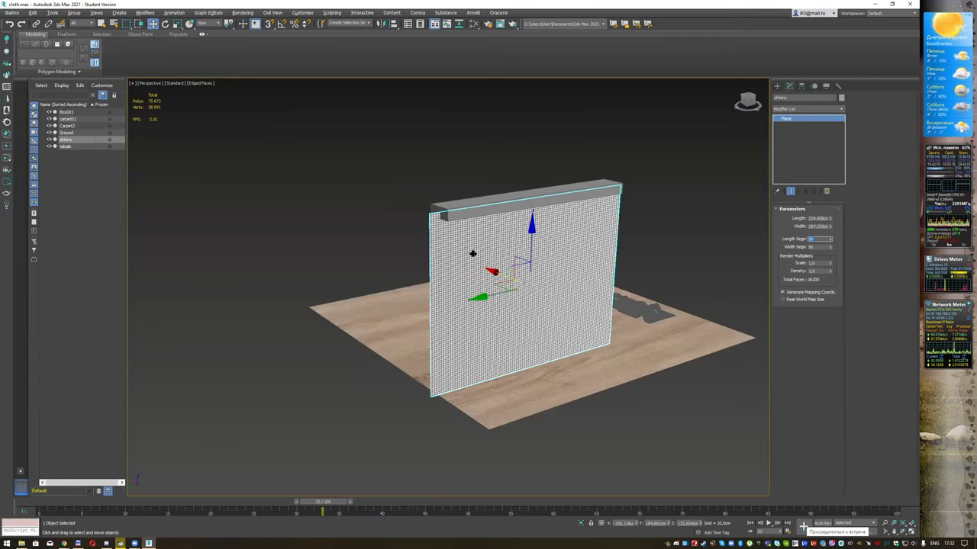
mouse_move(391, 182)
mouse_down()
mouse_move(483, 251)
mouse_move(437, 267)
mouse_up()
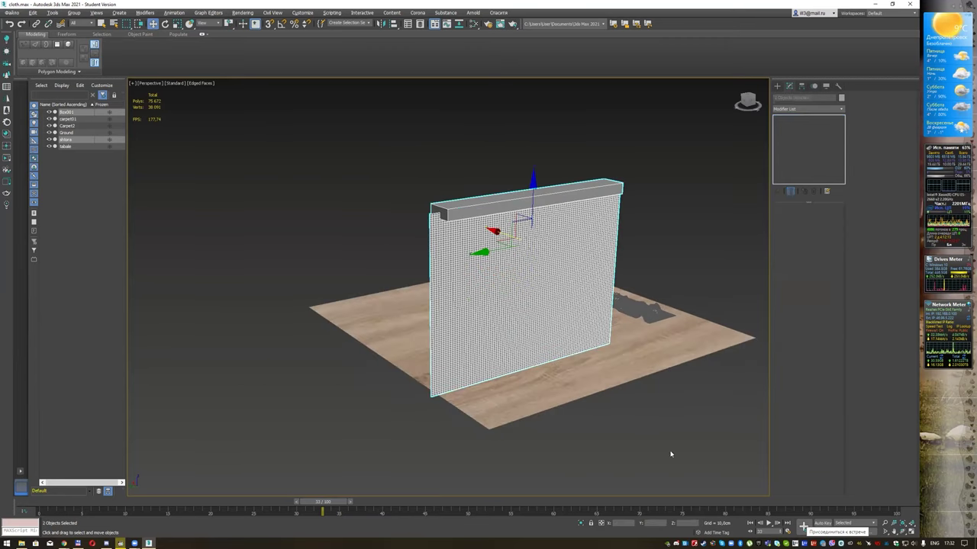
click(580, 524)
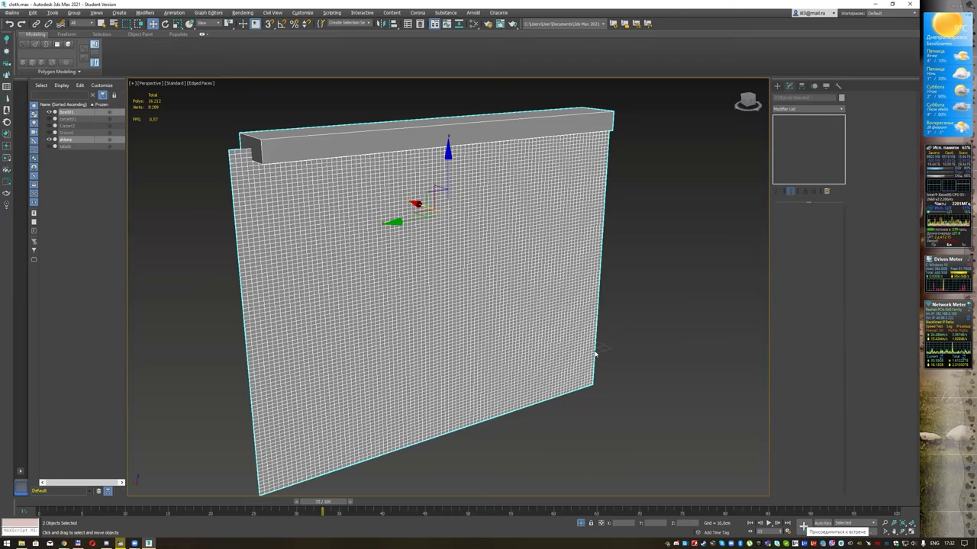
alt+middle_drag(573, 212, 616, 216)
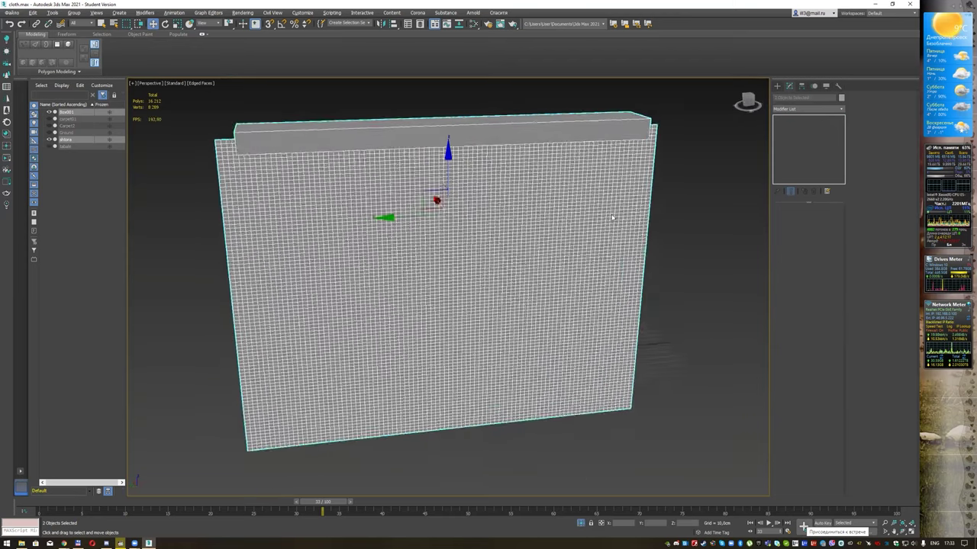
click(663, 175)
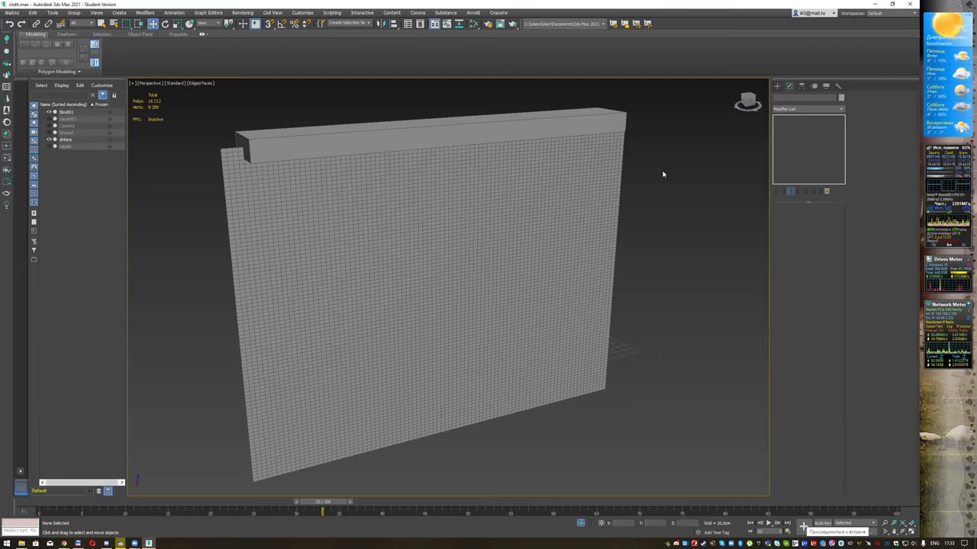
click(507, 191)
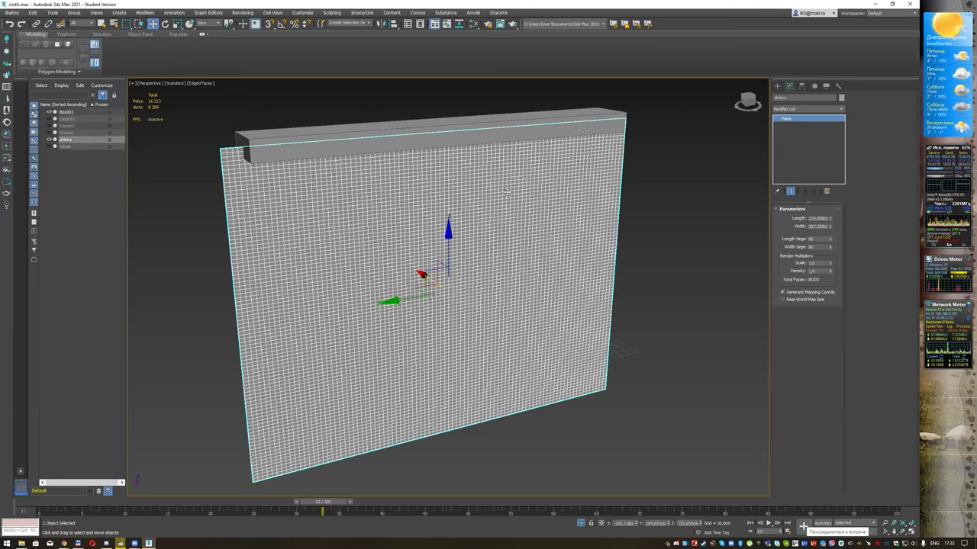
Step: Add a Cloth modifier to the shtora plane
click(835, 110)
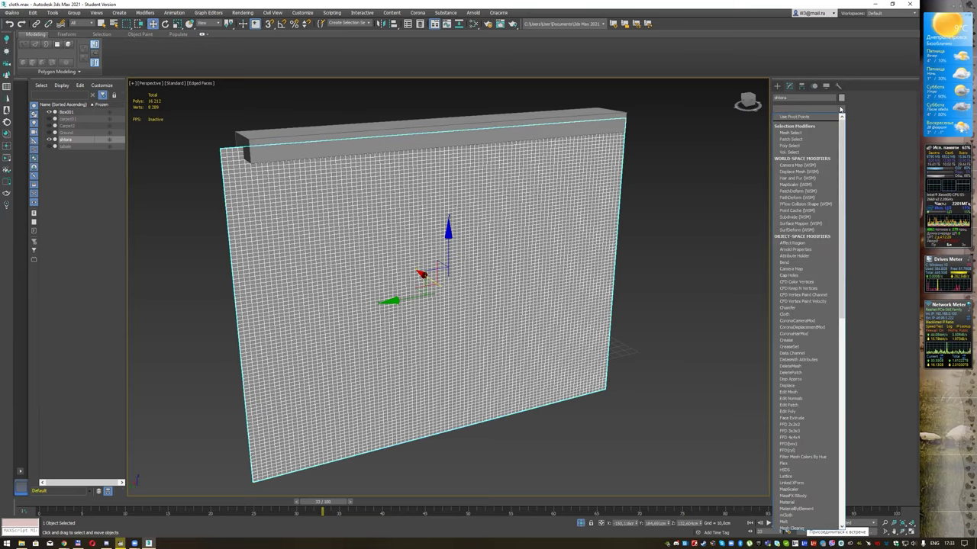
text(cl)
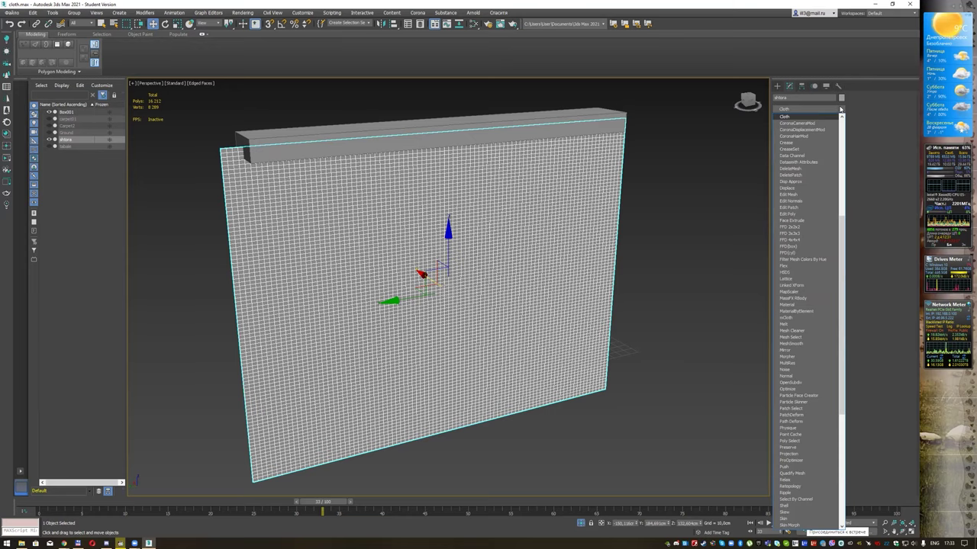
key(Return)
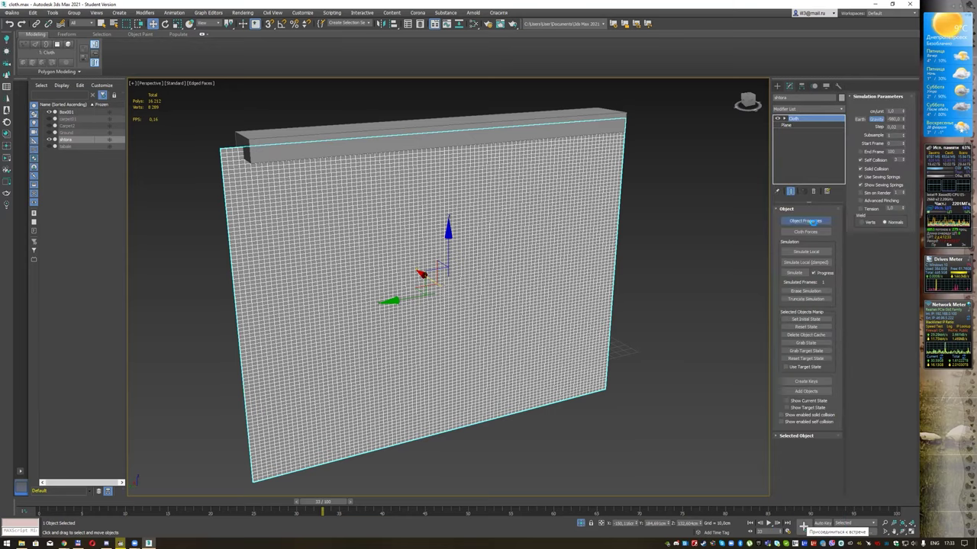
Step: Set shtora as Cloth with the Satin preset in the object properties
click(807, 221)
click(388, 167)
click(441, 158)
click(467, 179)
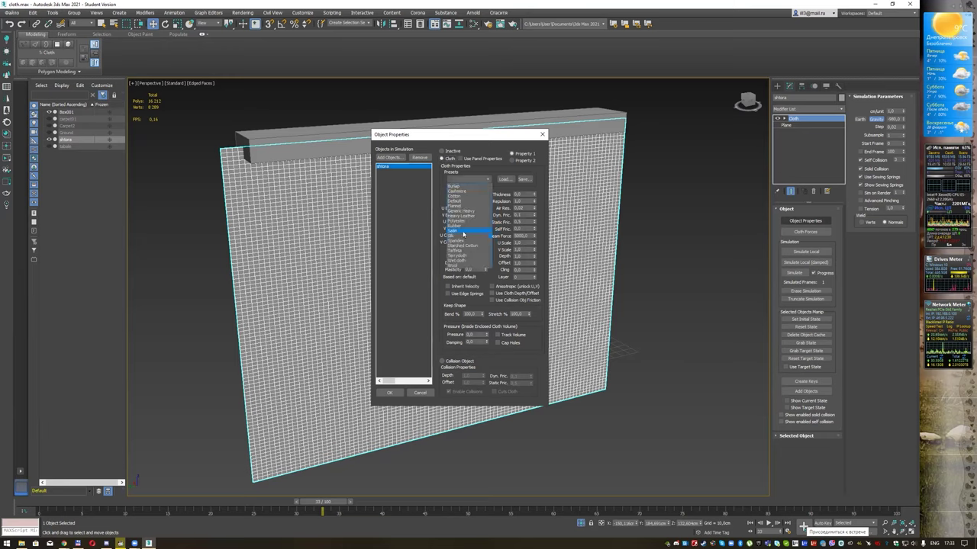
click(463, 232)
click(388, 393)
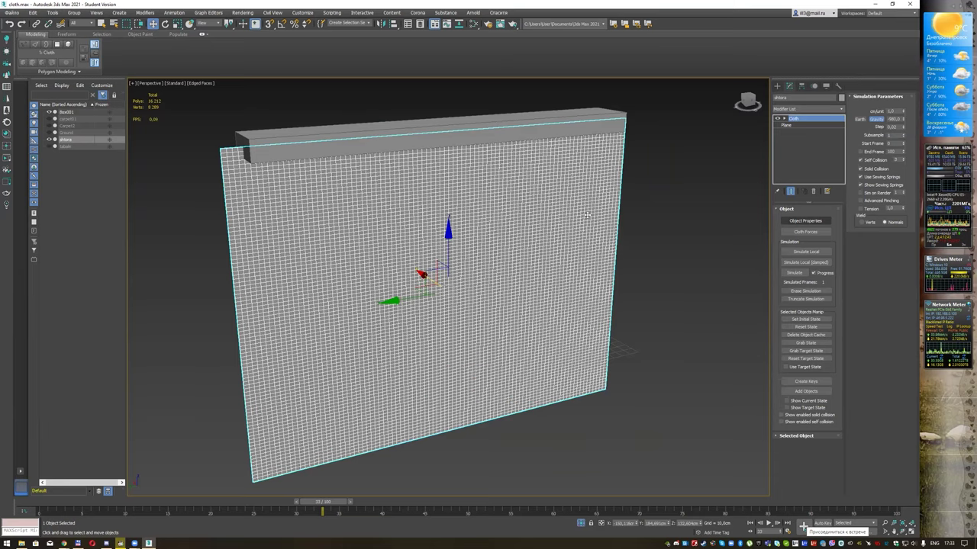
click(785, 120)
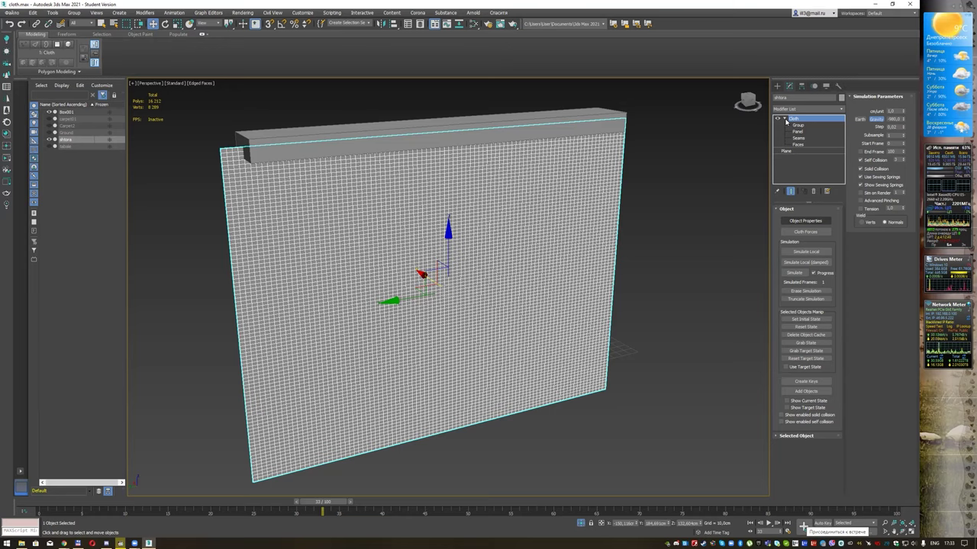
Step: Enter the Cloth modifier's Group level and frame the curtain in the Left view
click(797, 126)
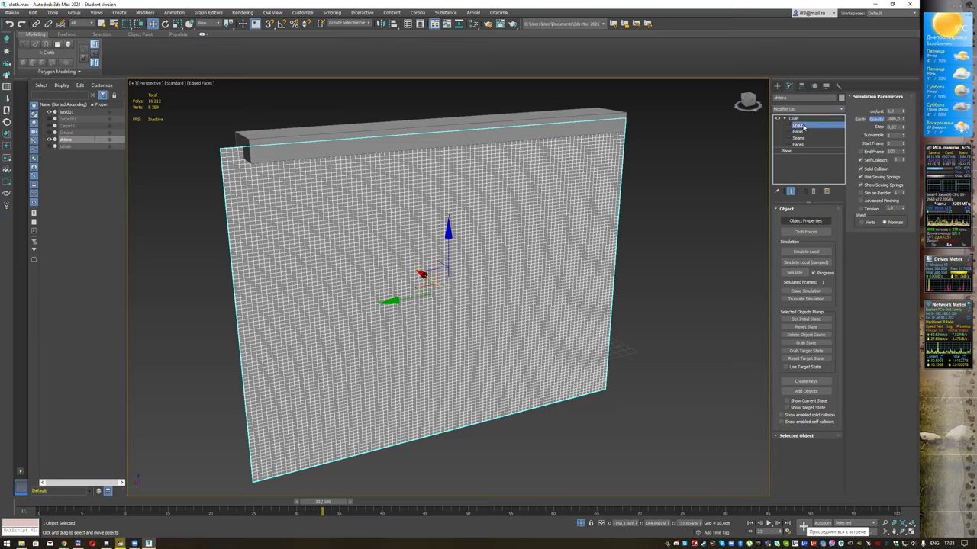
alt+middle_drag(652, 150, 641, 143)
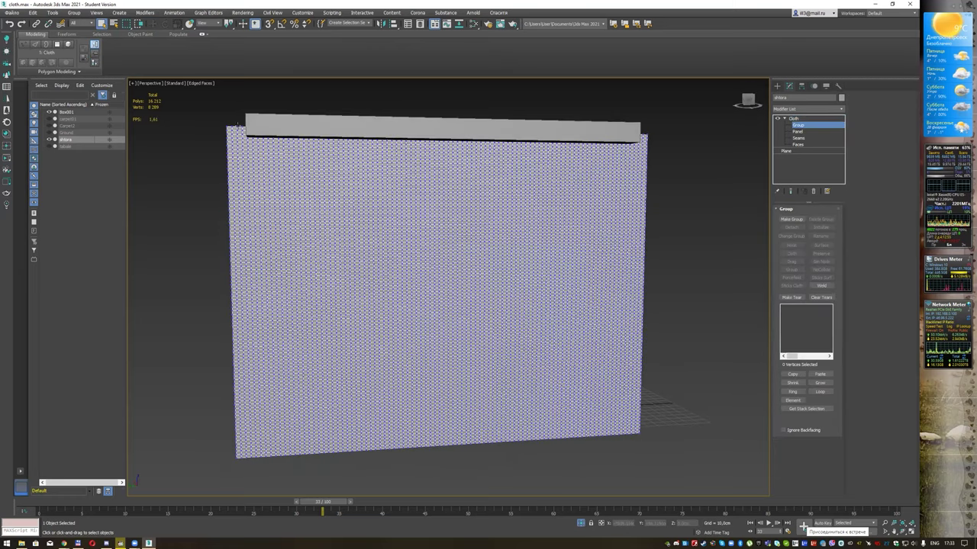
key(t)
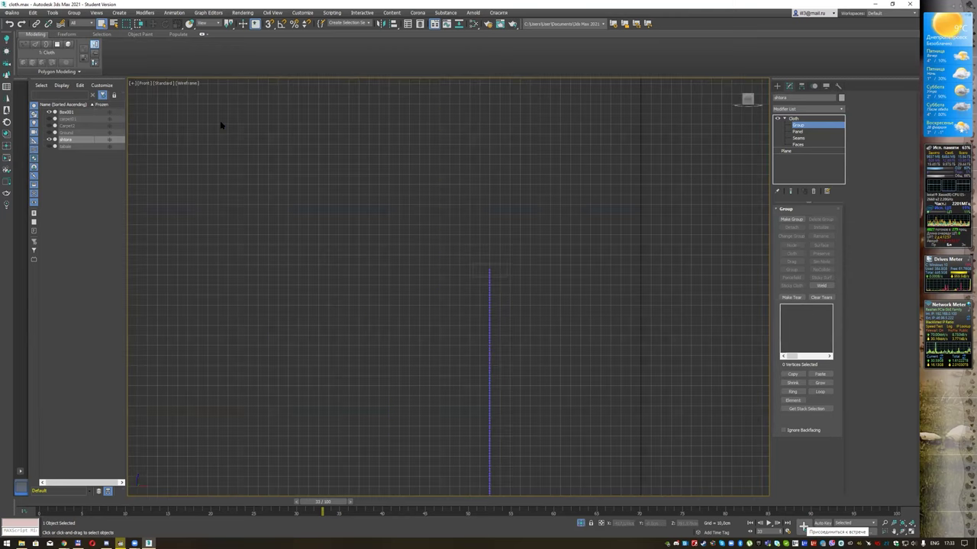
key(l)
scroll(439, 231, up, 3)
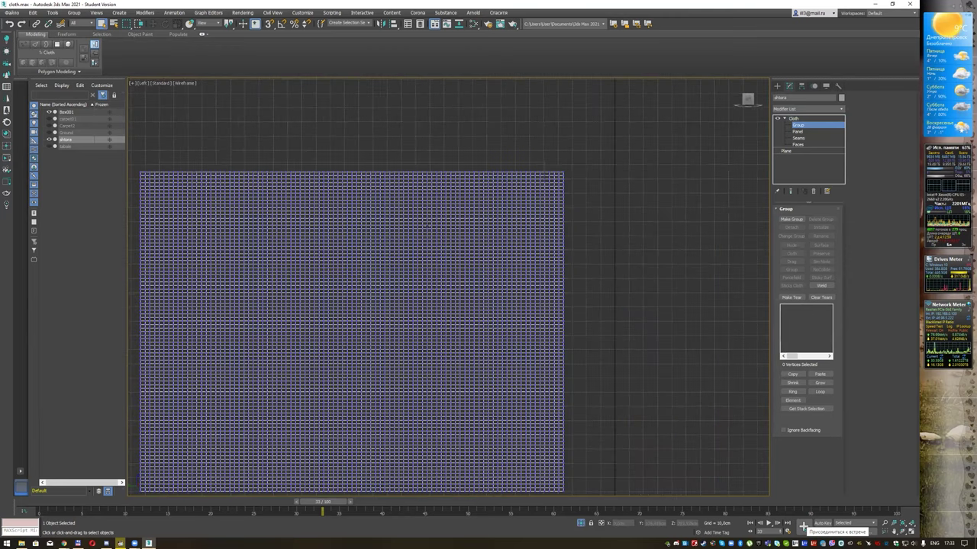
middle_drag(231, 127, 287, 148)
Step: Region-select the curtain's full top row of 182 vertices, then return to Perspective view
drag(350, 197, 505, 200)
drag(575, 199, 624, 198)
scroll(621, 196, up, 4)
scroll(602, 194, up, 2)
scroll(586, 192, up, 2)
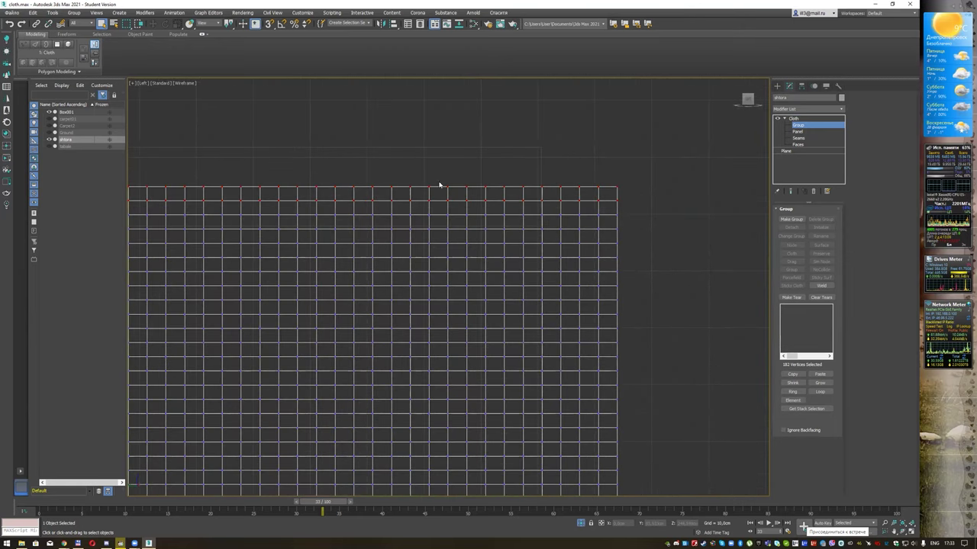
scroll(588, 198, down, 1)
key(p)
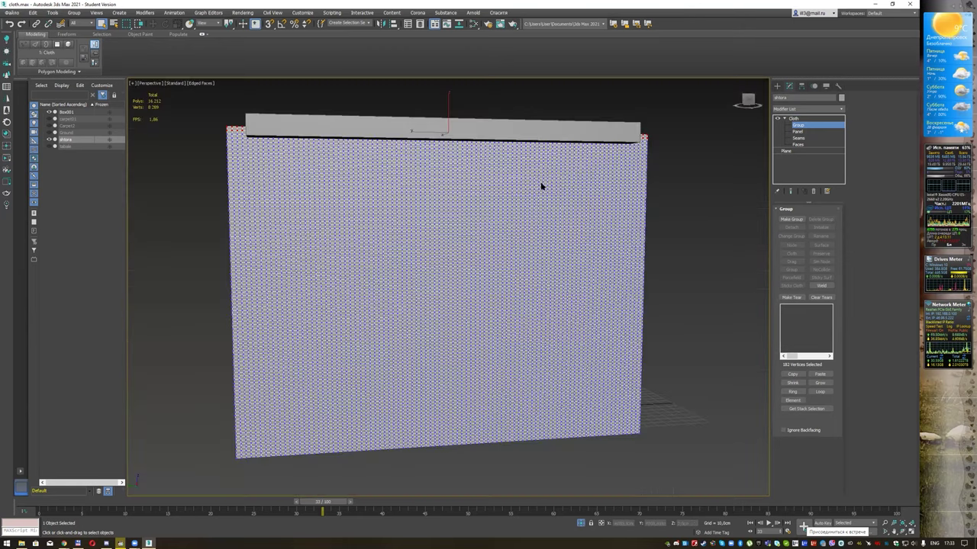
mouse_move(654, 153)
middle_down()
mouse_move(676, 165)
mouse_move(673, 185)
middle_up()
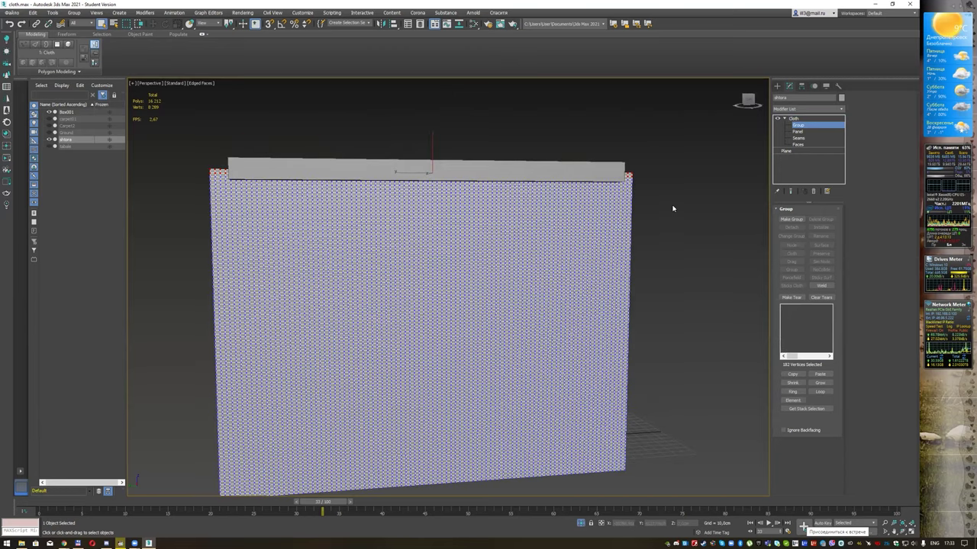
Step: Make Group001 from the 182 selected top vertices and return to the Cloth top level
click(791, 220)
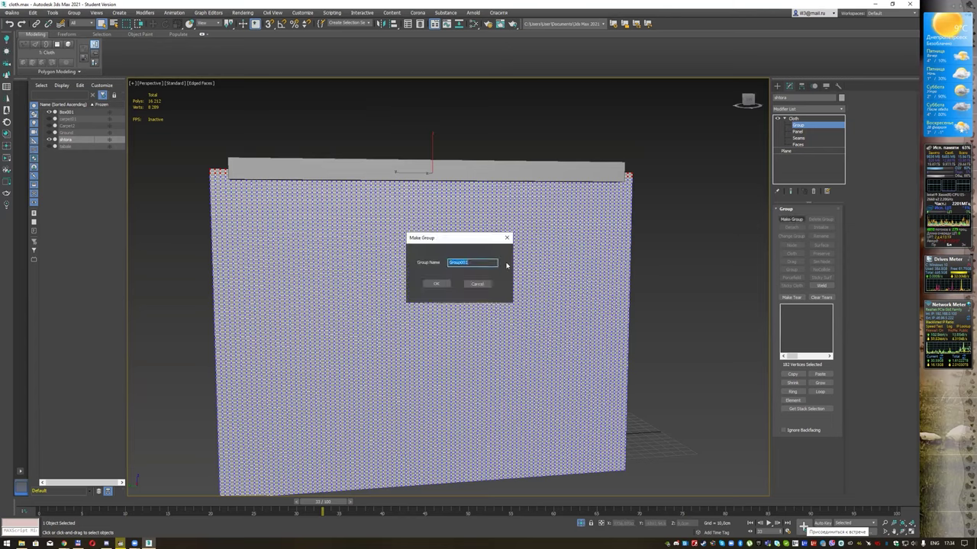
click(436, 284)
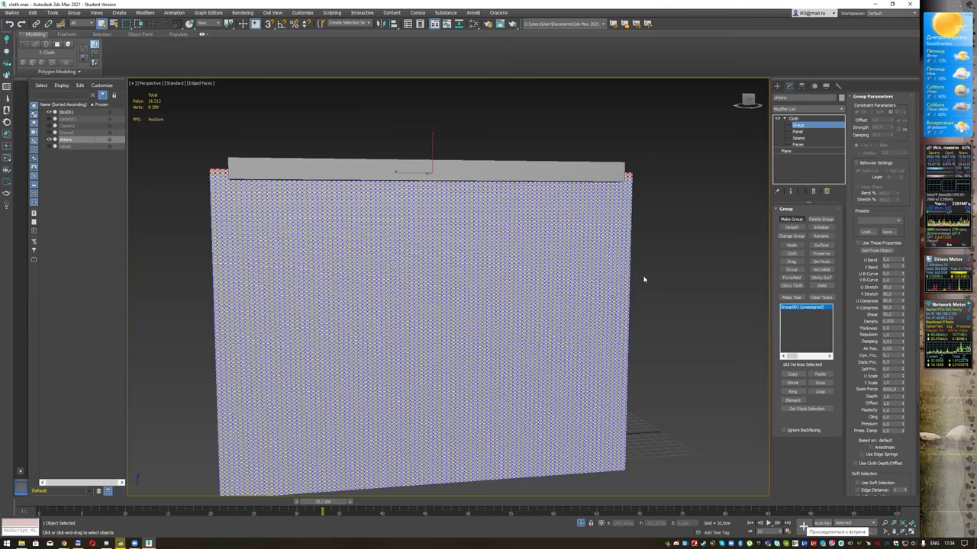
click(794, 119)
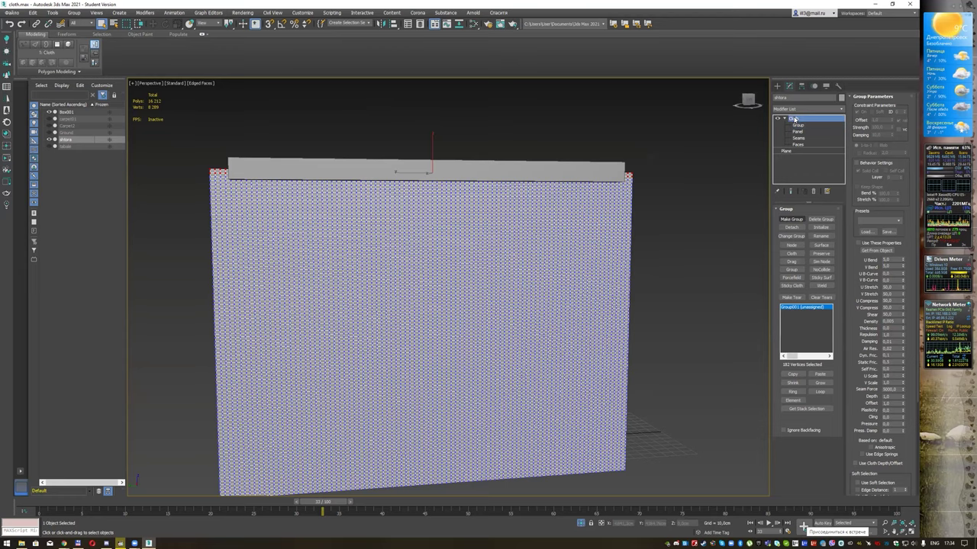
Step: Select Box001, move the time slider to frame 0, and close Teams from the tray
click(451, 163)
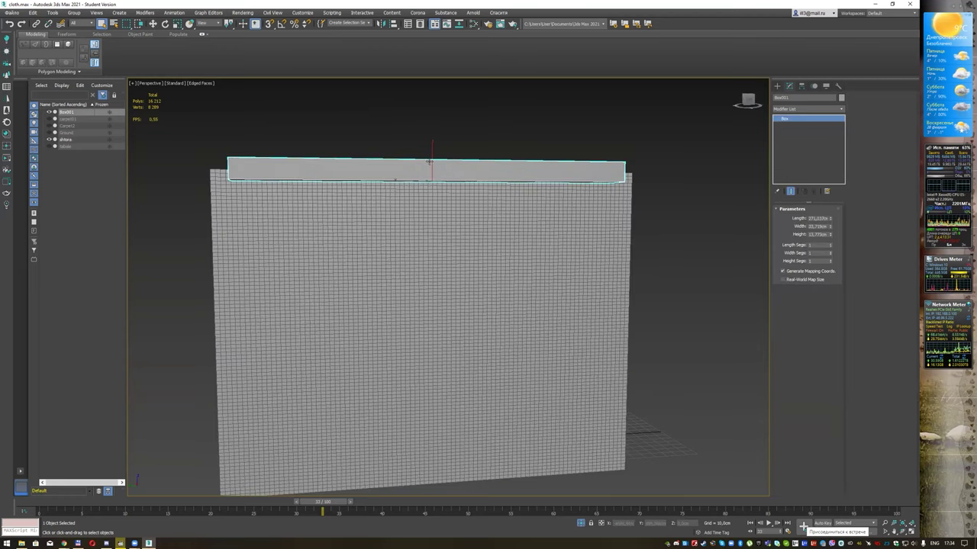
drag(296, 502, 22, 503)
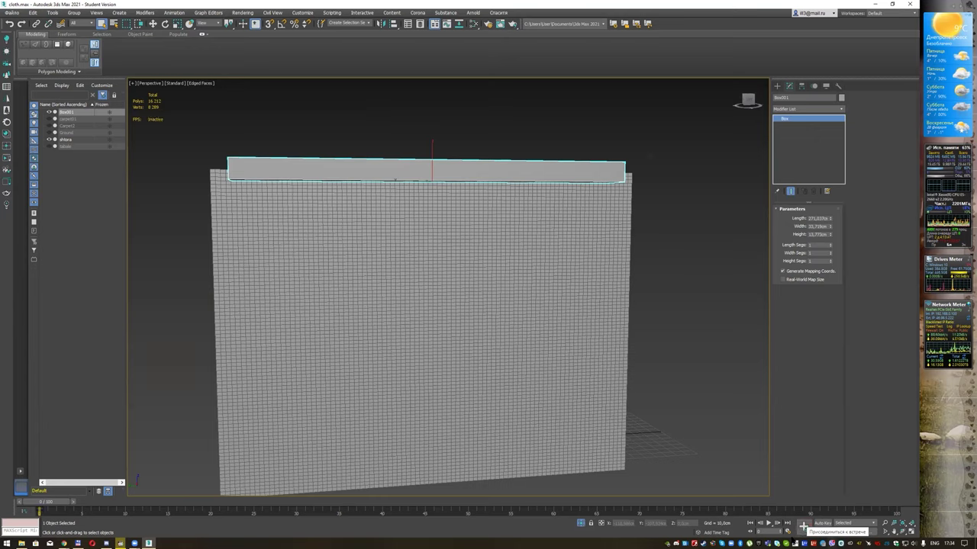
click(769, 542)
right_click(769, 543)
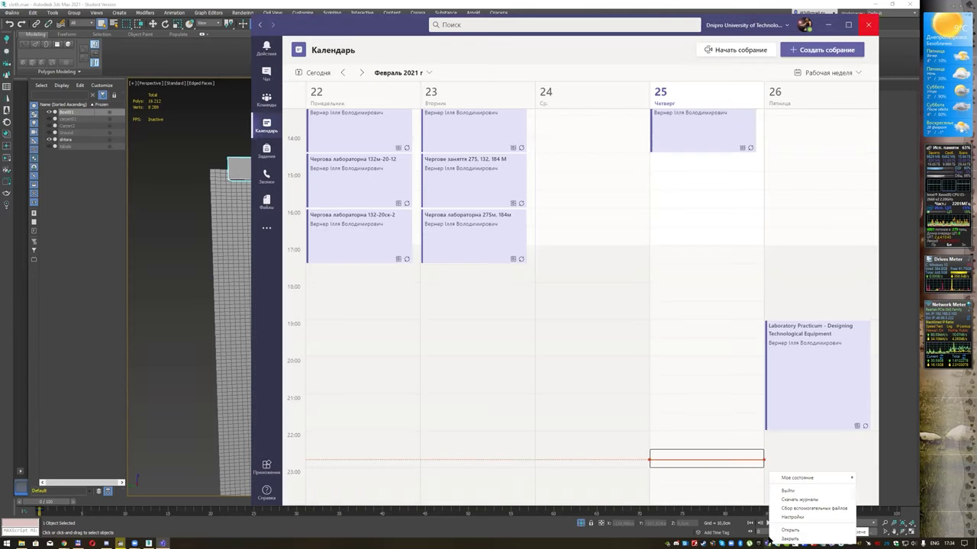
click(776, 539)
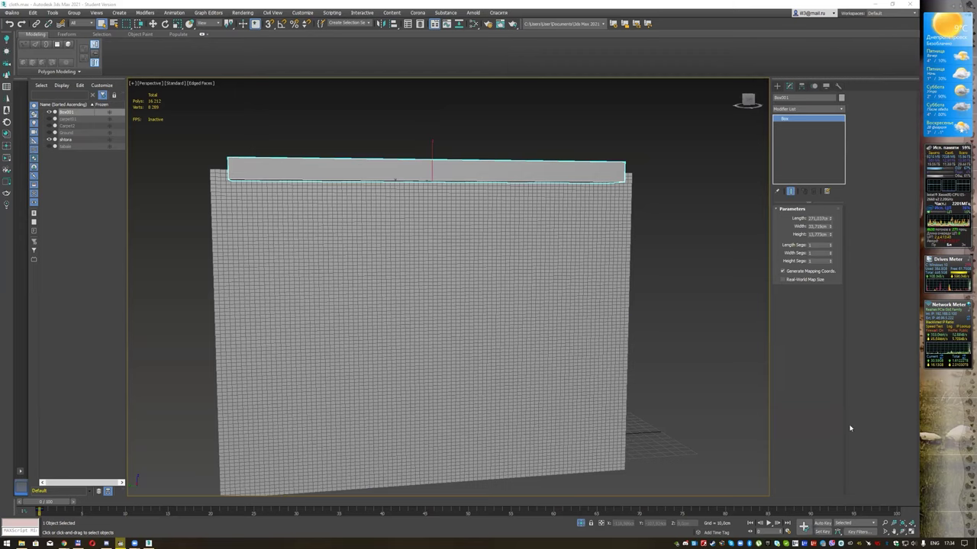
Step: Turn on Auto Key and confirm Key Filters cover Position, Rotation and Scale
key(n)
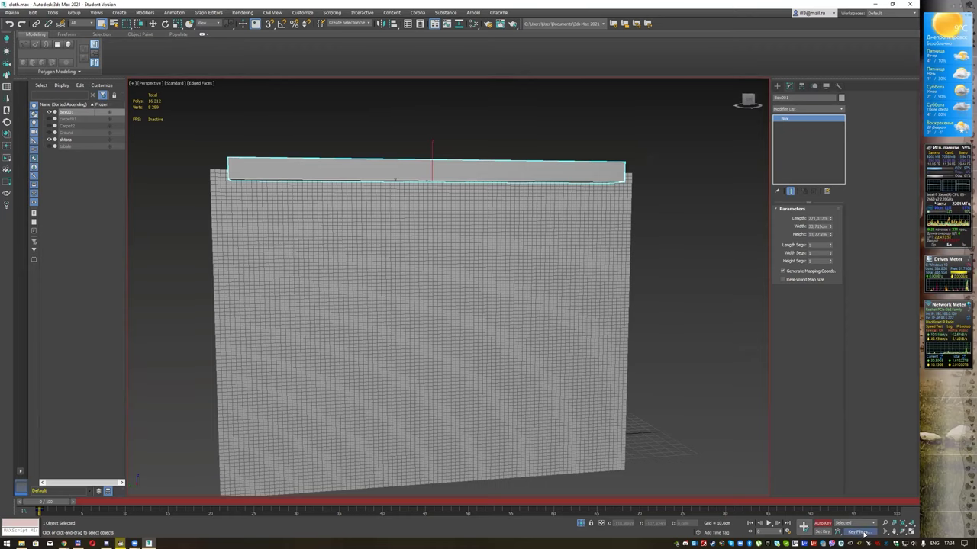
click(862, 532)
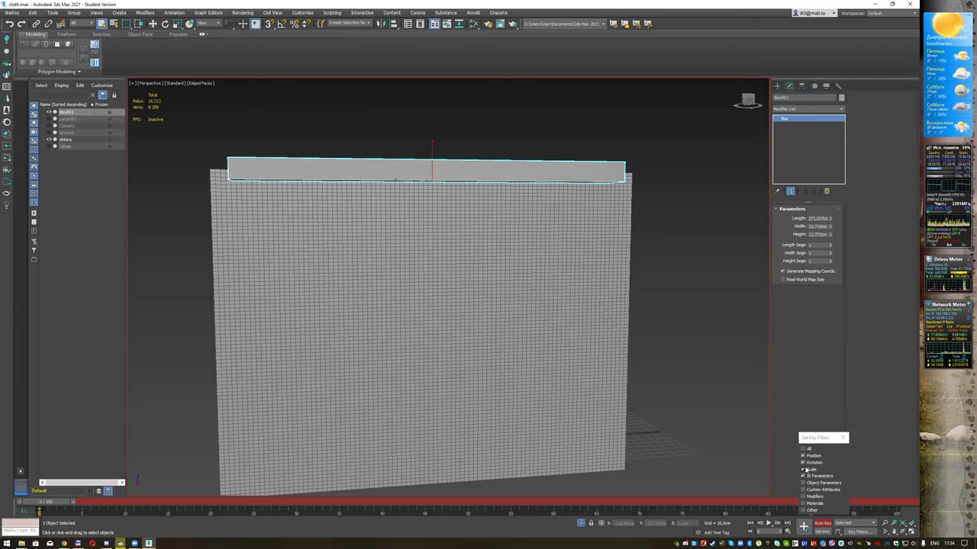
click(843, 438)
click(593, 345)
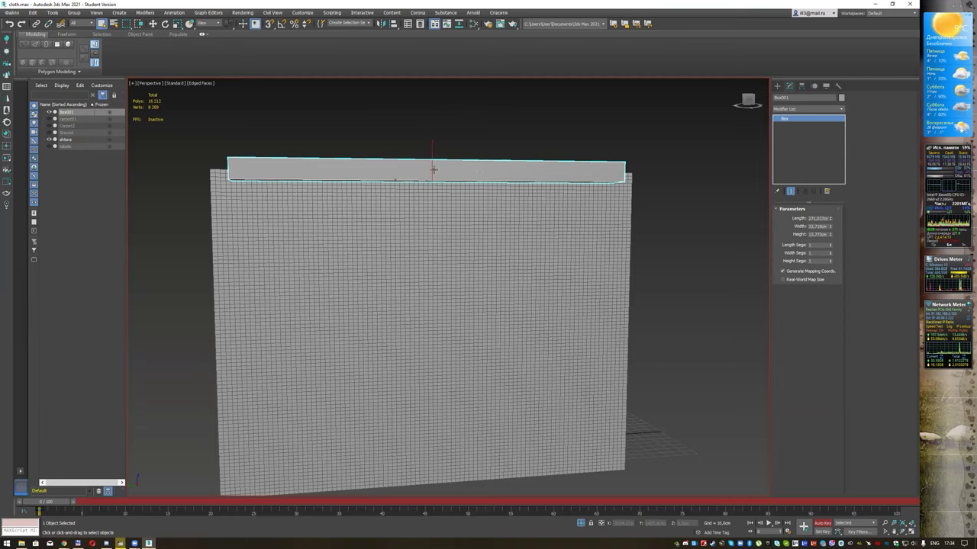
Step: With Auto Key on at frame 50, scale Box001 down to a short width
drag(54, 505, 478, 504)
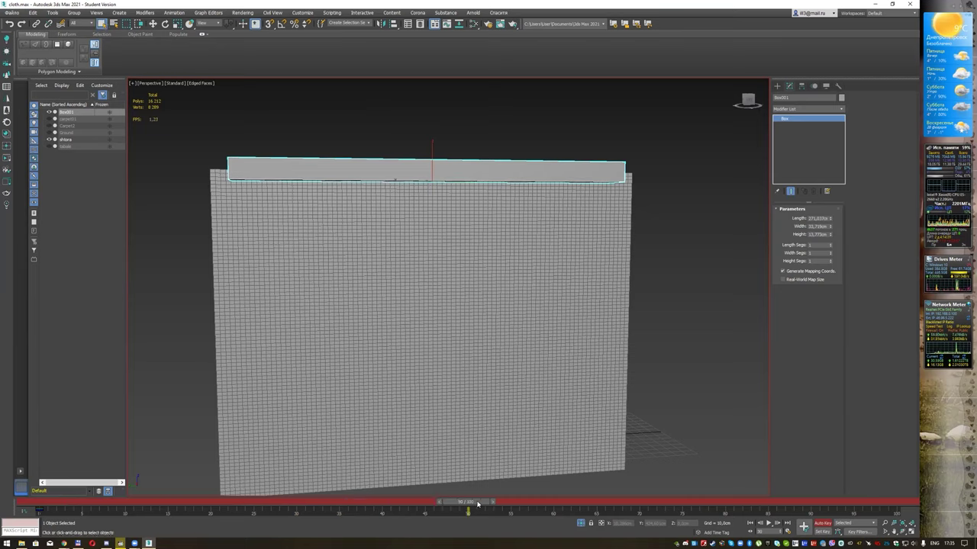
key(e)
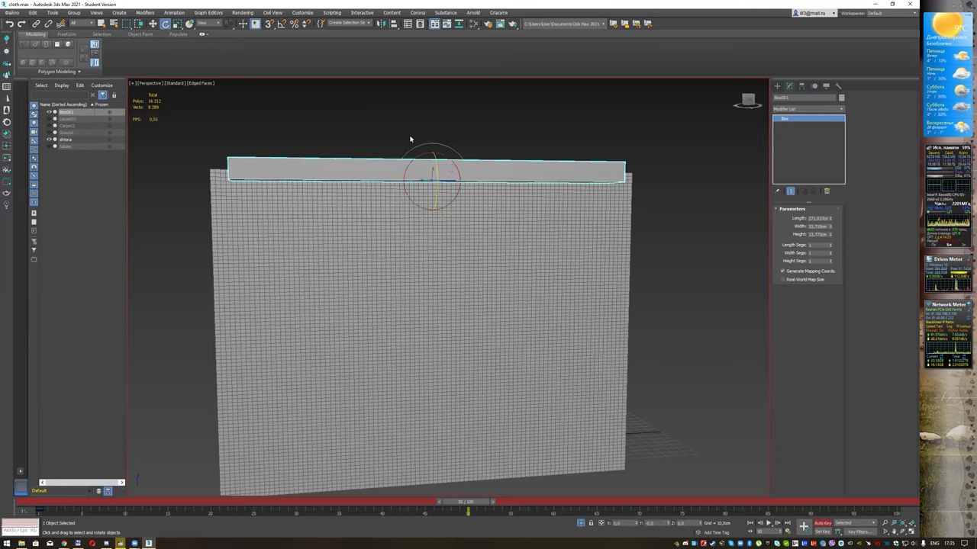
key(r)
drag(433, 171, 456, 188)
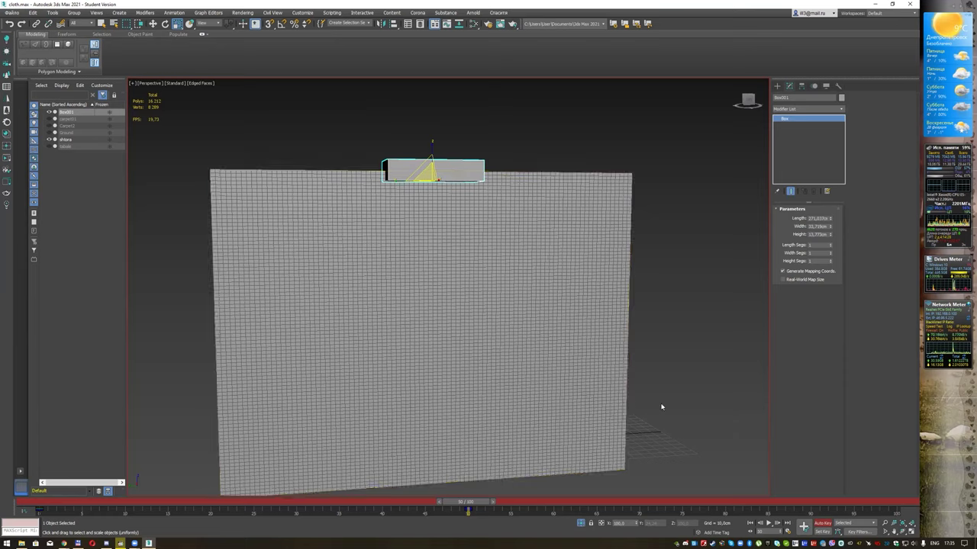
Step: Play back the shrinking box, turn off Auto Key, return to frame 0, and select shtora
key(slash)
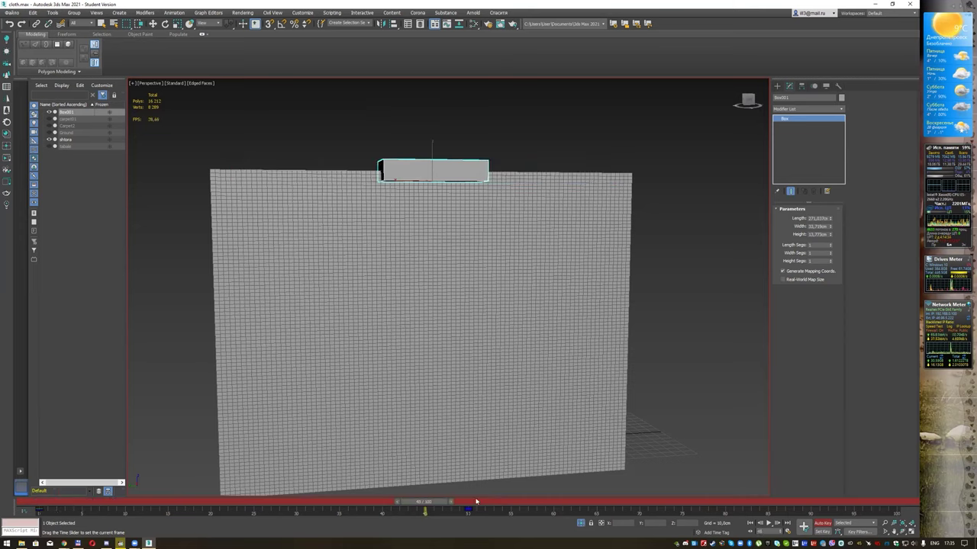
click(823, 524)
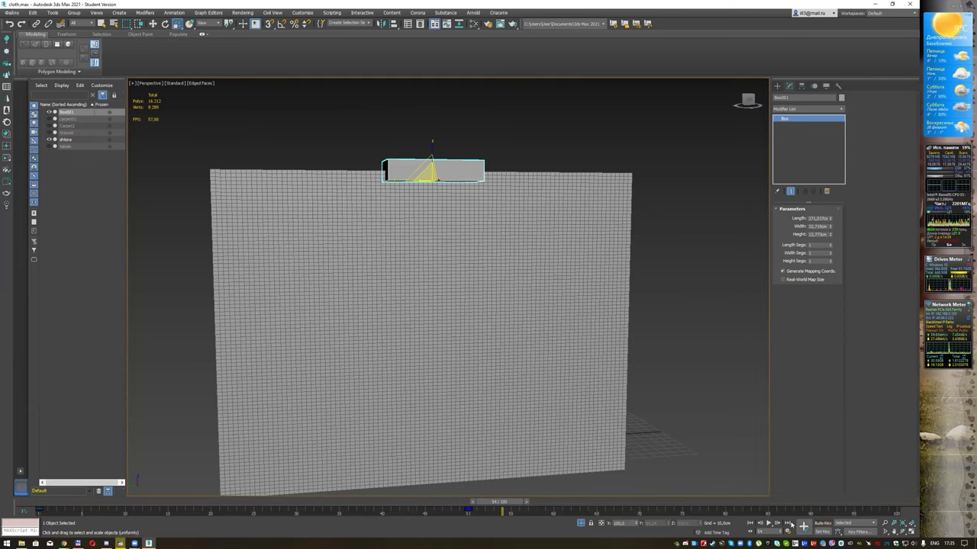
drag(498, 505, 57, 505)
click(303, 290)
click(303, 291)
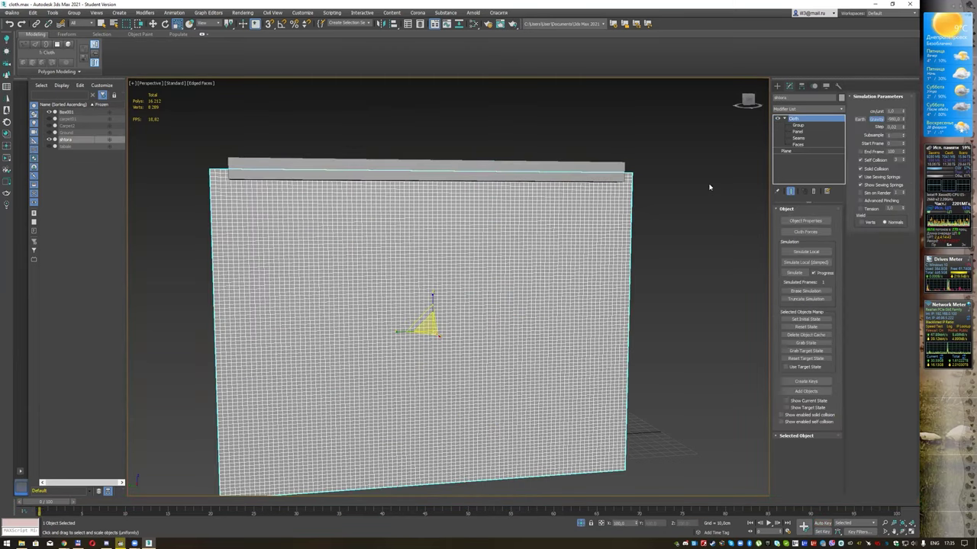
Step: Assign Group001 as a Node pinned to Box001, then return to the Cloth object level
click(806, 128)
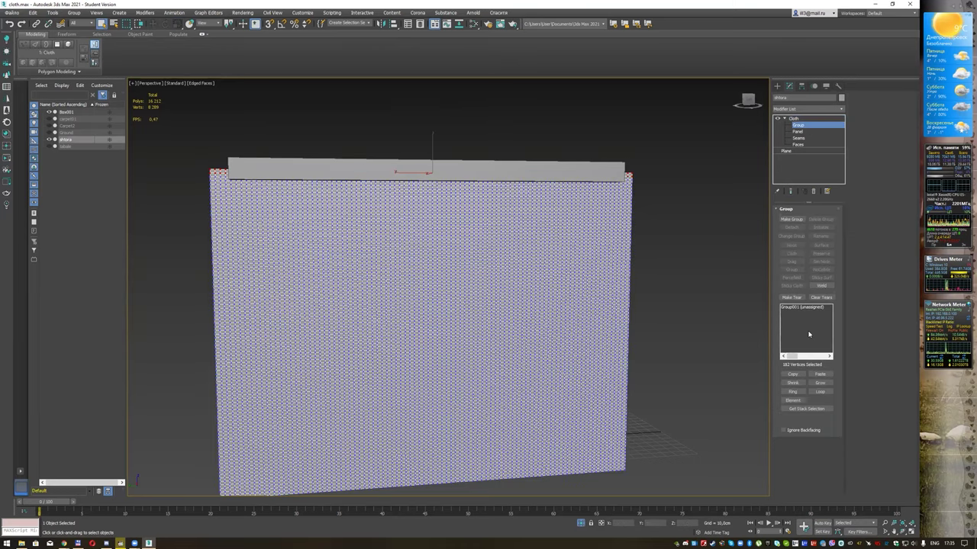
click(802, 308)
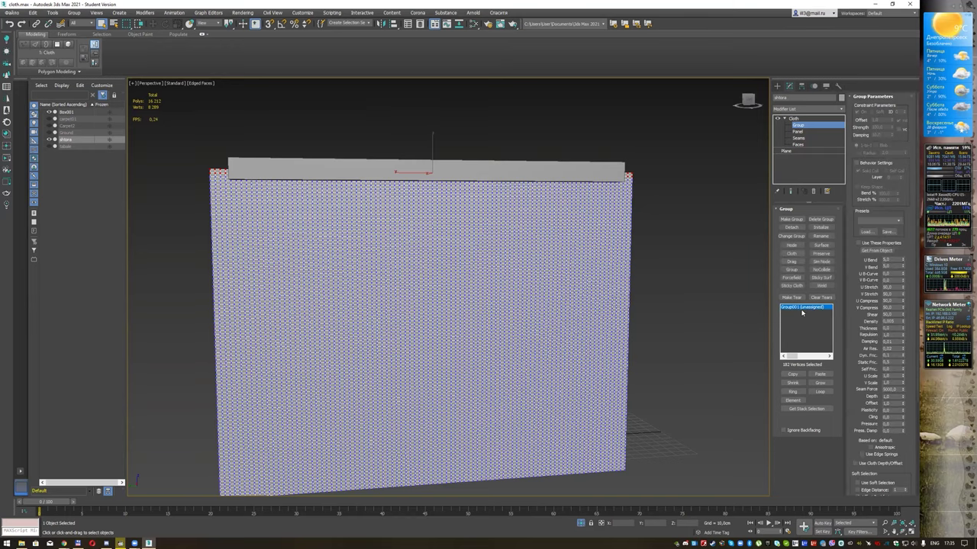
click(792, 245)
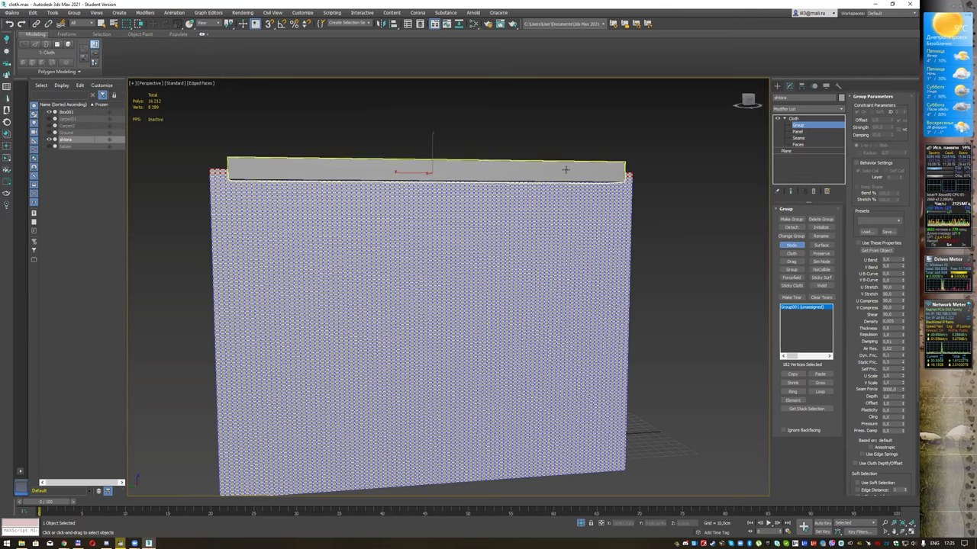
click(566, 170)
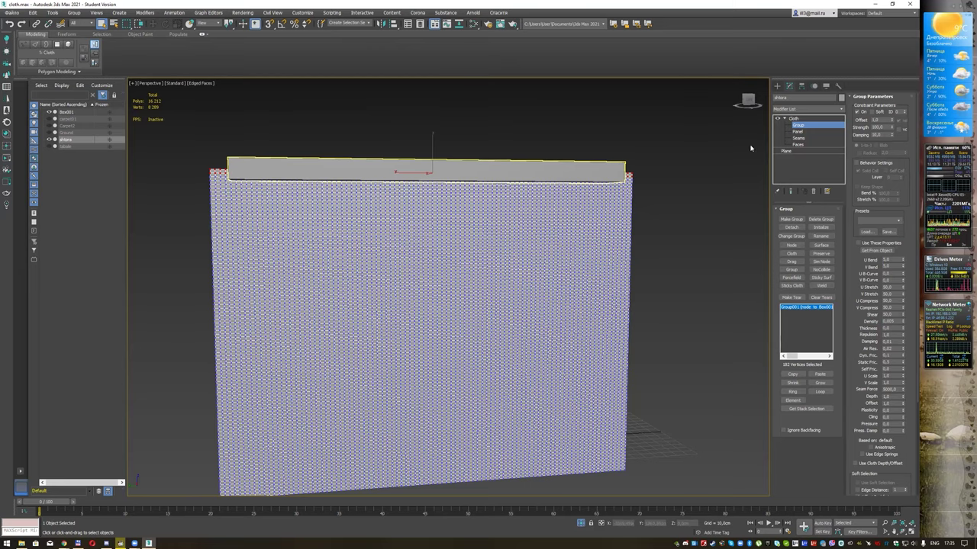
click(797, 119)
click(784, 120)
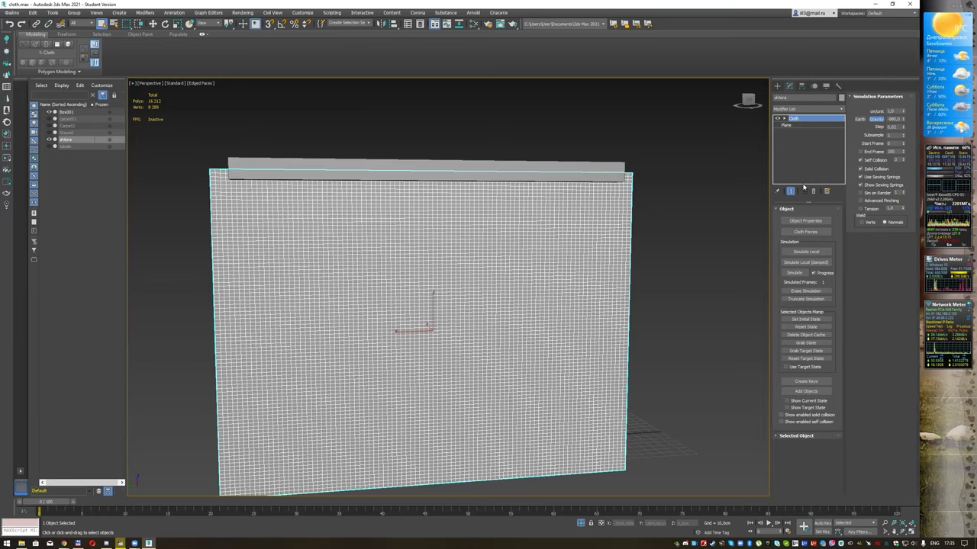
middle_drag(669, 244, 669, 226)
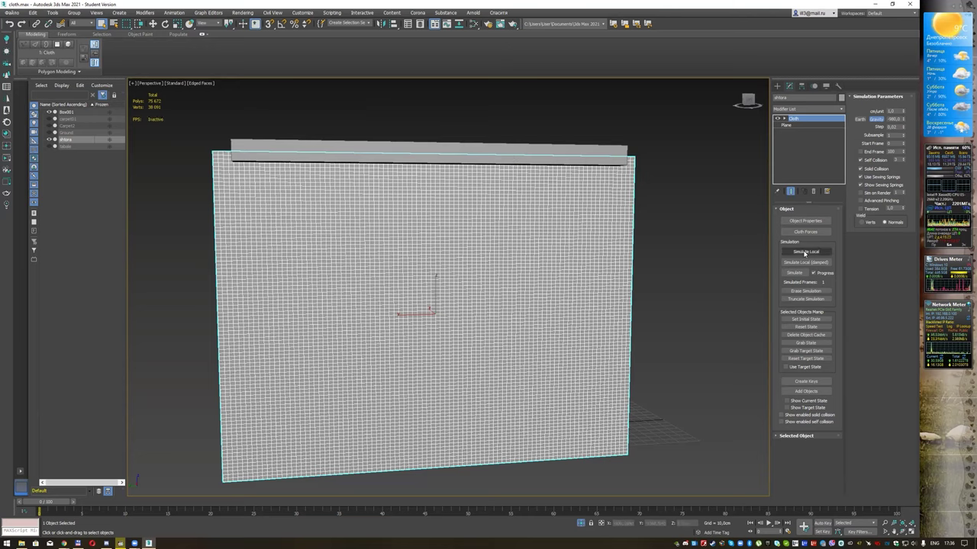
Step: Simulate the shtora cloth until it gathers under the shrinking box, reaching frame 77
click(794, 273)
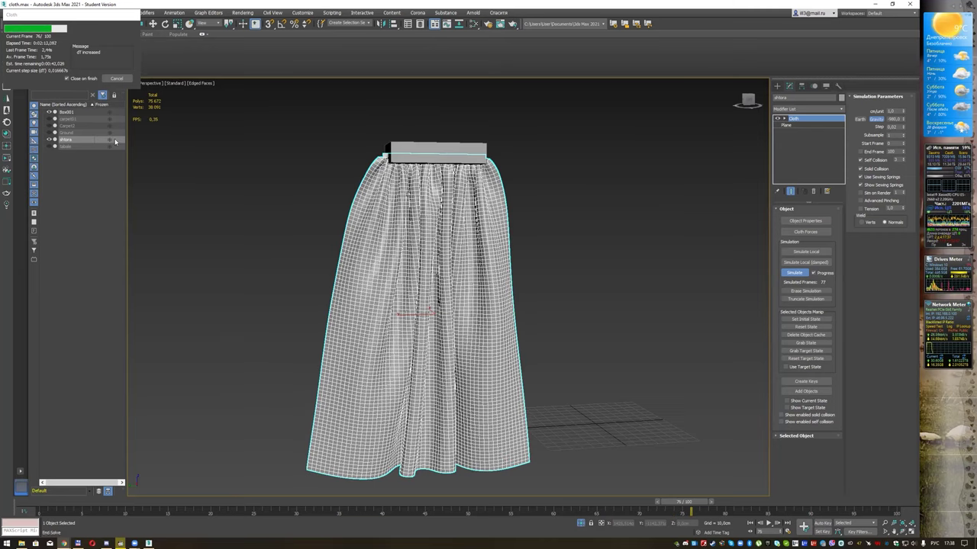
Step: Stop the simulation at frame 77, convert shtora to Editable Poly, and delete Box001
key(Escape)
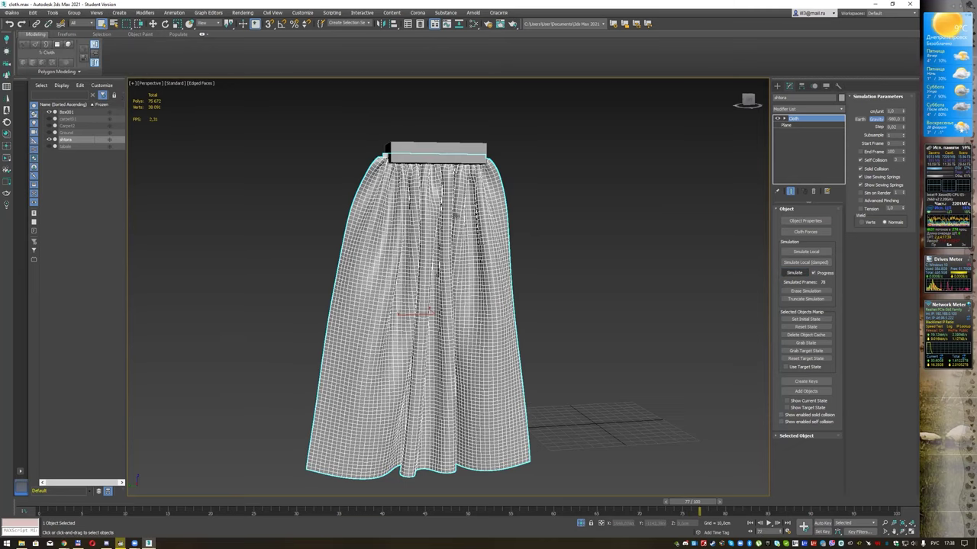
right_click(455, 214)
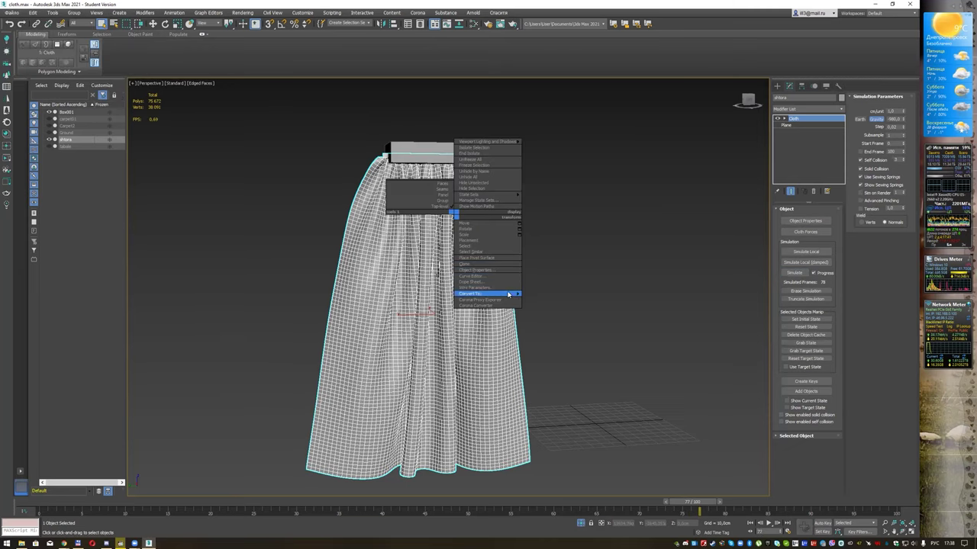
click(546, 299)
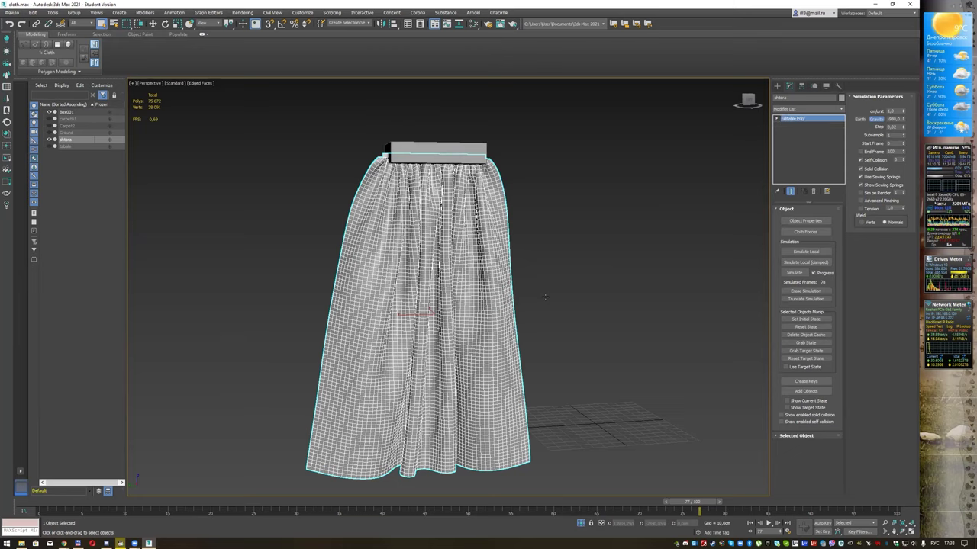
click(454, 144)
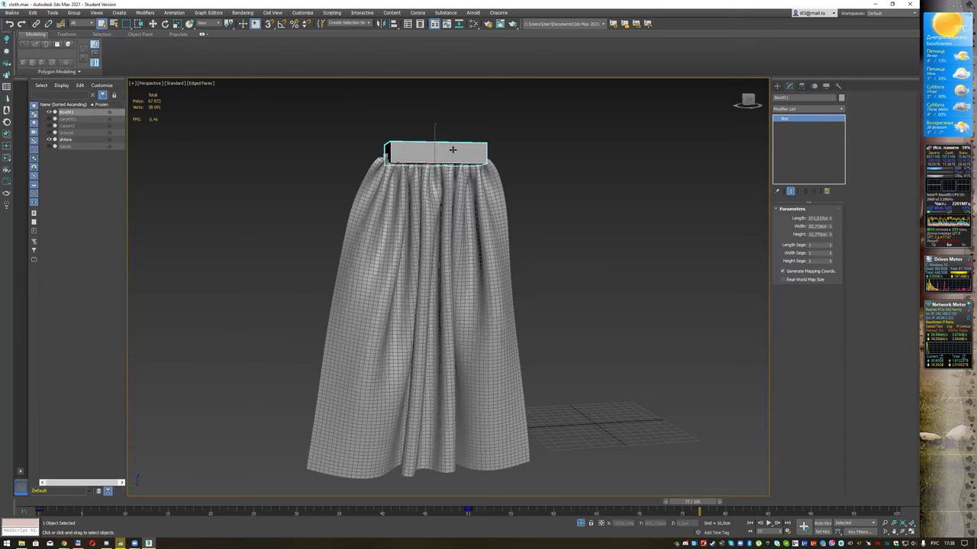
key(Delete)
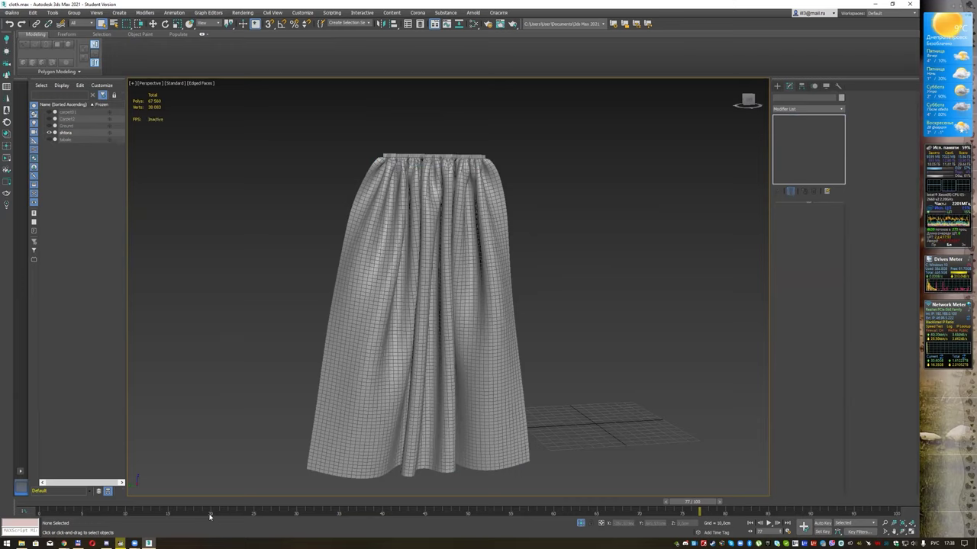
Step: Exit isolation, return to frame 0, and add a Shell modifier to the gathered shtora curtain
click(581, 524)
drag(692, 502, 46, 488)
mouse_move(623, 211)
alt+middle_down()
mouse_move(590, 221)
mouse_move(519, 211)
mouse_move(672, 219)
mouse_move(624, 214)
alt+middle_up()
click(534, 259)
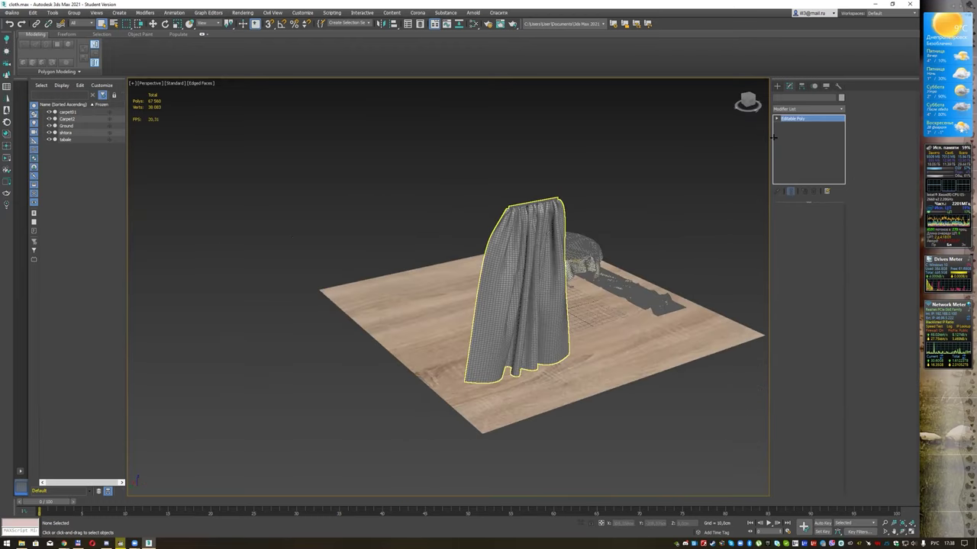
click(827, 114)
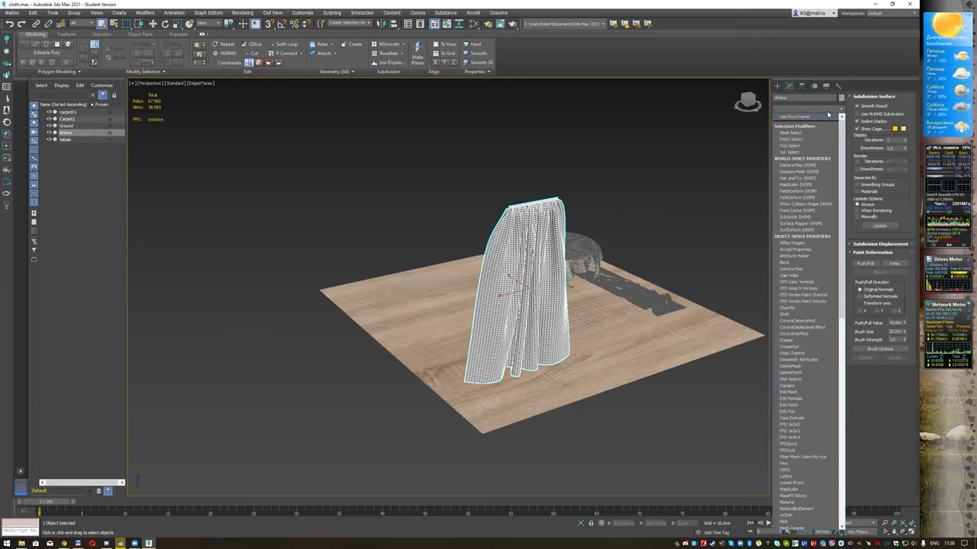
text(shell)
key(Return)
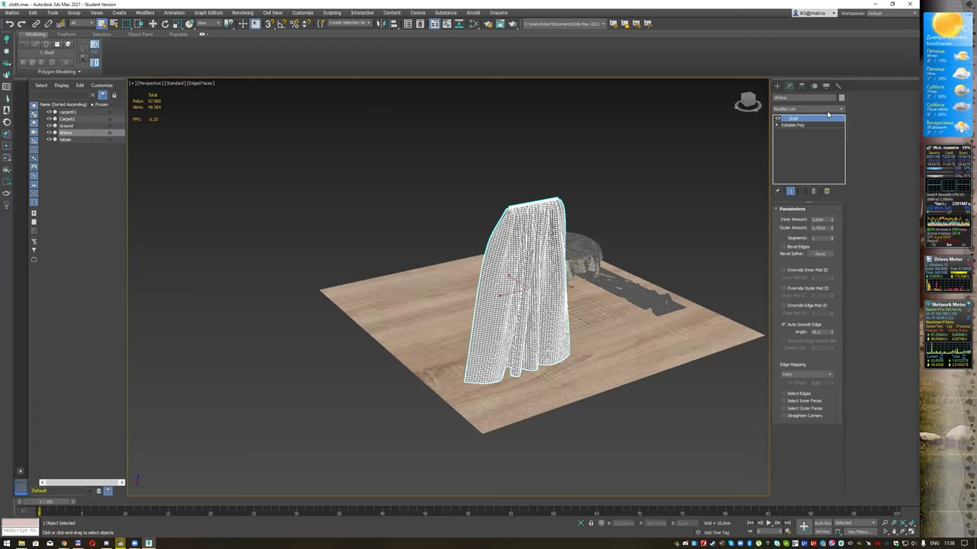
mouse_move(586, 241)
alt+middle_down()
mouse_move(671, 249)
mouse_move(667, 238)
mouse_move(663, 245)
alt+middle_up()
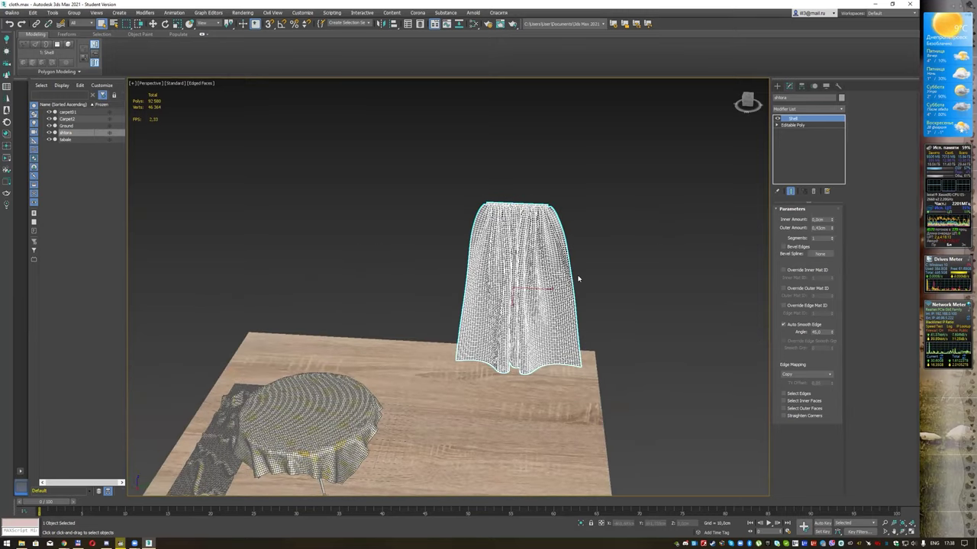
Step: Apply the pink floral ткань-рисунок_40.jpg texture to the curtain by dragging it from Explorer
click(21, 543)
scroll(370, 325, down, 5)
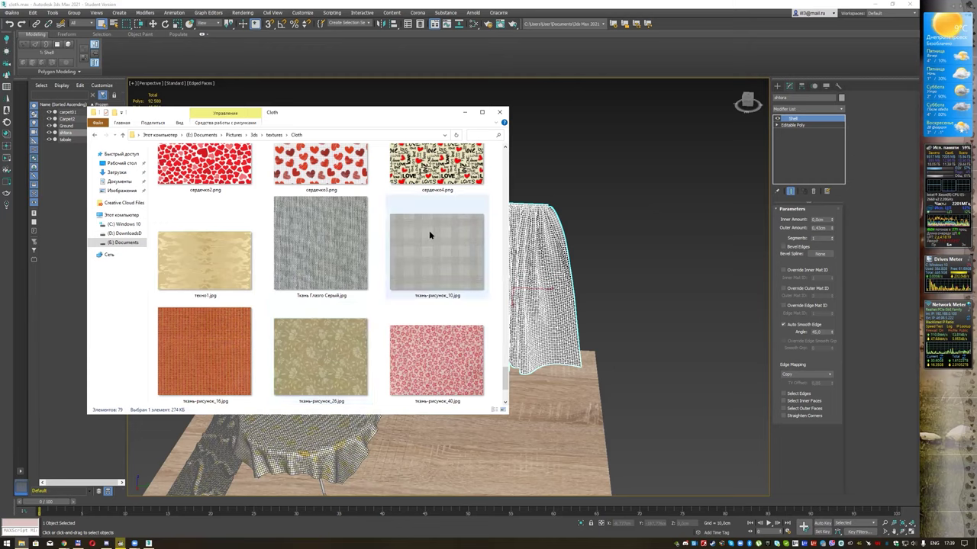
drag(447, 344, 534, 286)
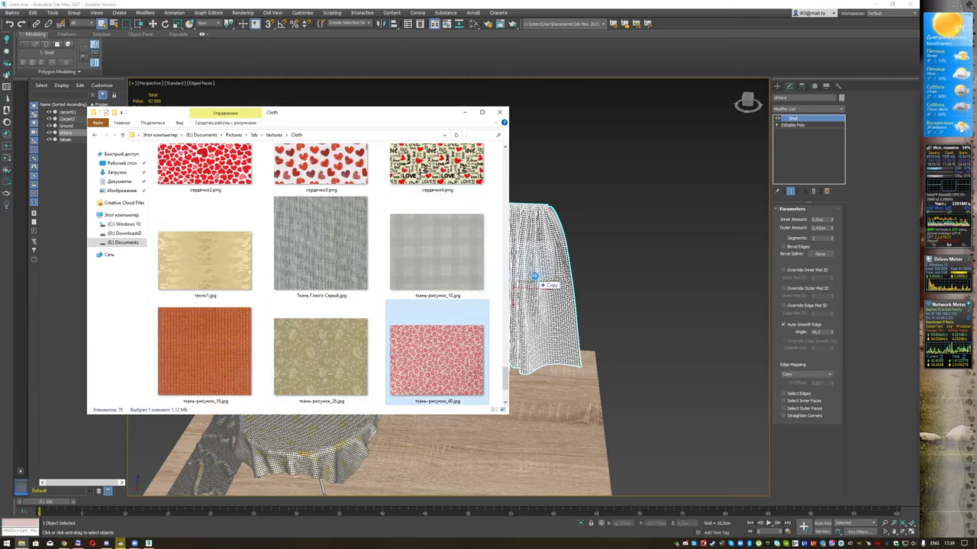
click(465, 112)
Step: Shift-move the curtain left to create the copy shtora001, then turn off edged faces
key(w)
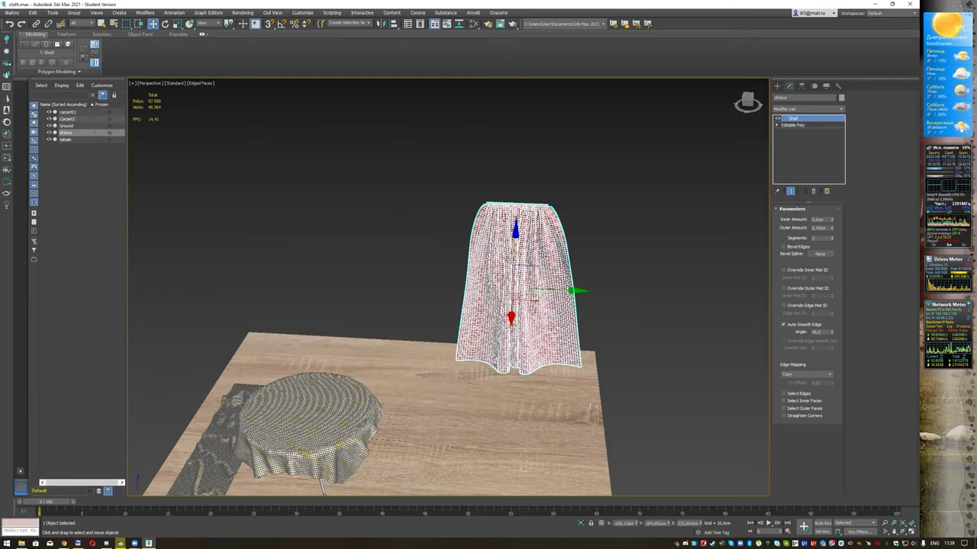
shift+drag(537, 289, 336, 281)
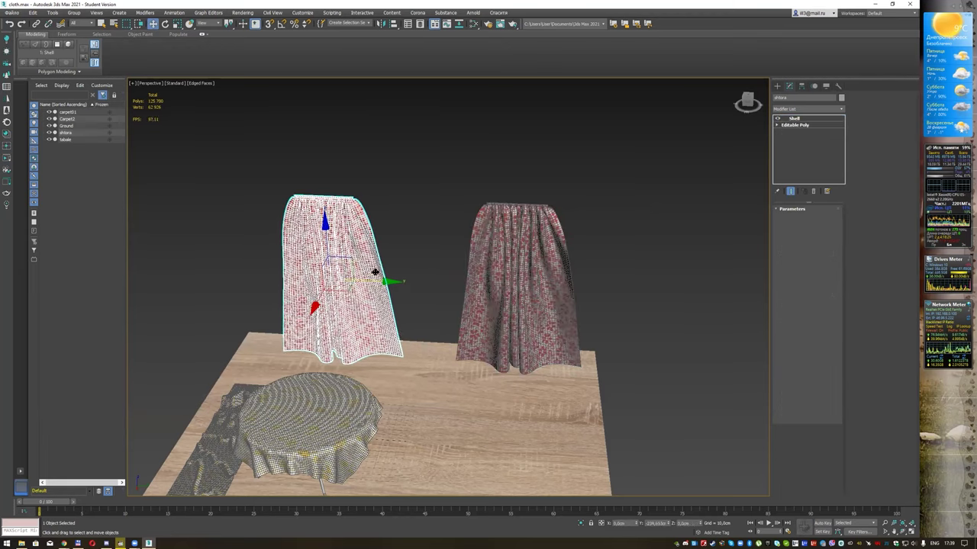
click(458, 306)
click(427, 220)
key(F4)
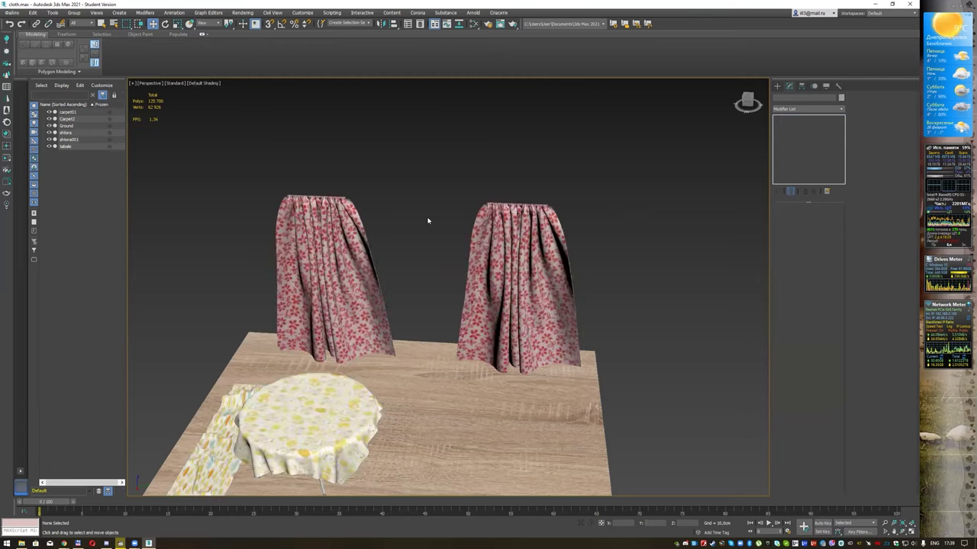
mouse_move(455, 290)
alt+middle_down()
mouse_move(573, 285)
mouse_move(458, 288)
alt+middle_up()
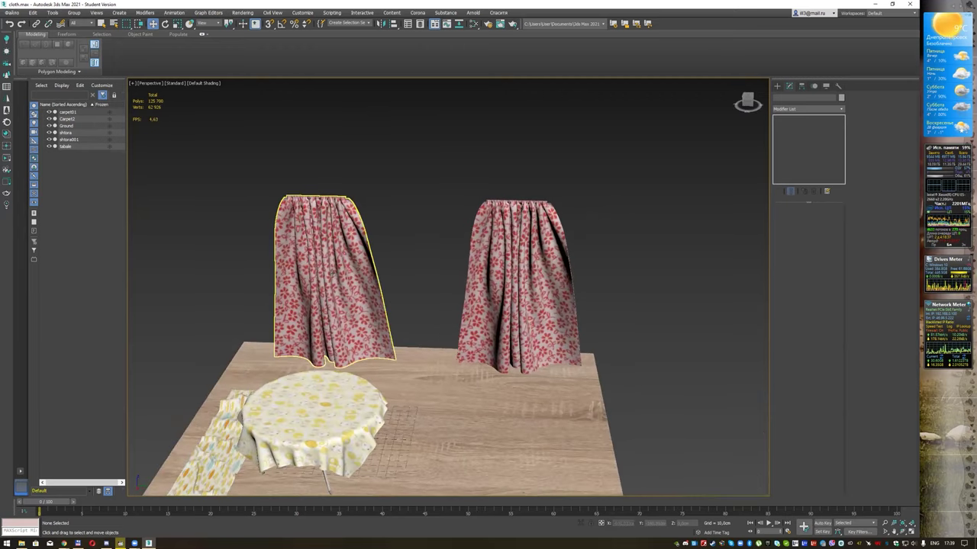
mouse_move(379, 255)
alt+middle_down()
mouse_move(402, 246)
mouse_move(369, 297)
alt+middle_up()
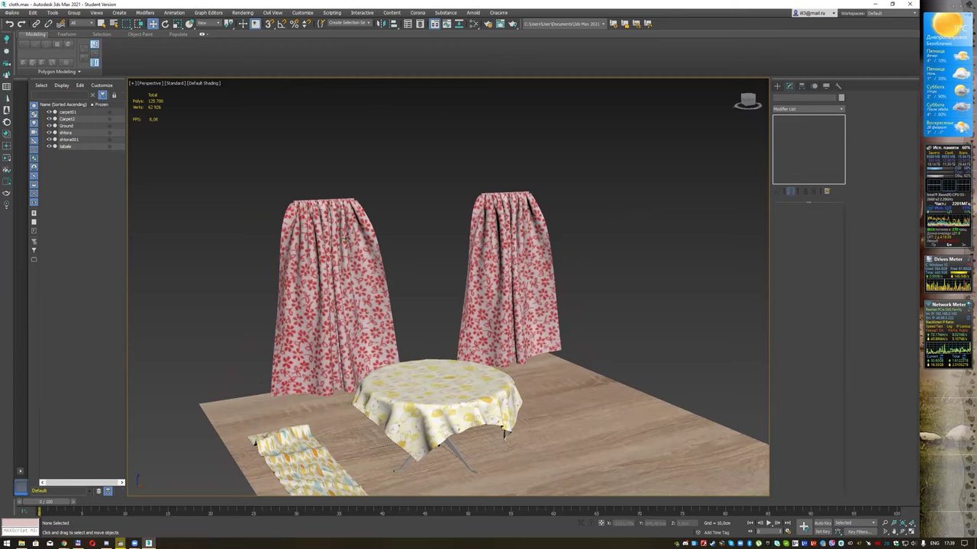
mouse_move(425, 280)
alt+middle_down()
mouse_move(399, 283)
mouse_move(387, 303)
mouse_move(423, 294)
mouse_move(417, 281)
mouse_move(391, 282)
mouse_move(435, 245)
mouse_move(458, 227)
mouse_move(493, 224)
alt+middle_up()
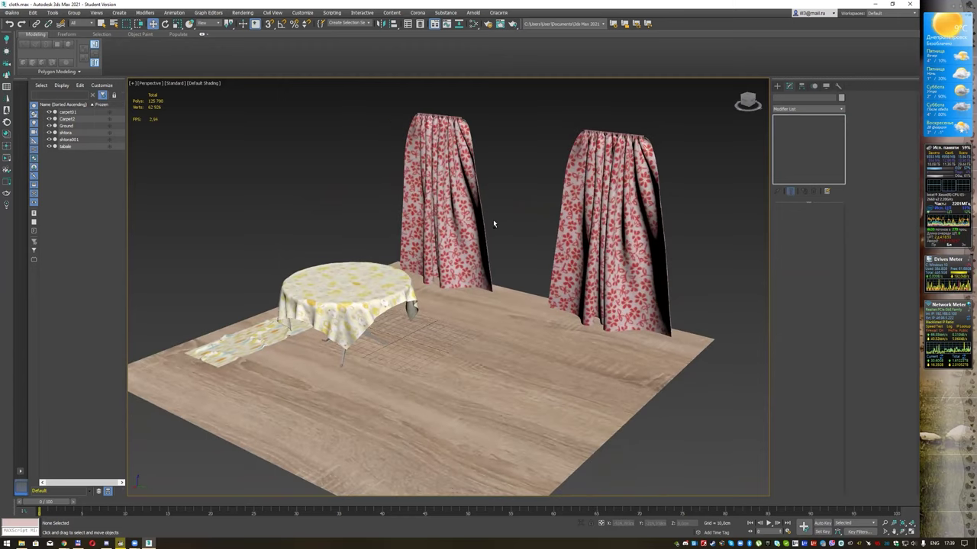